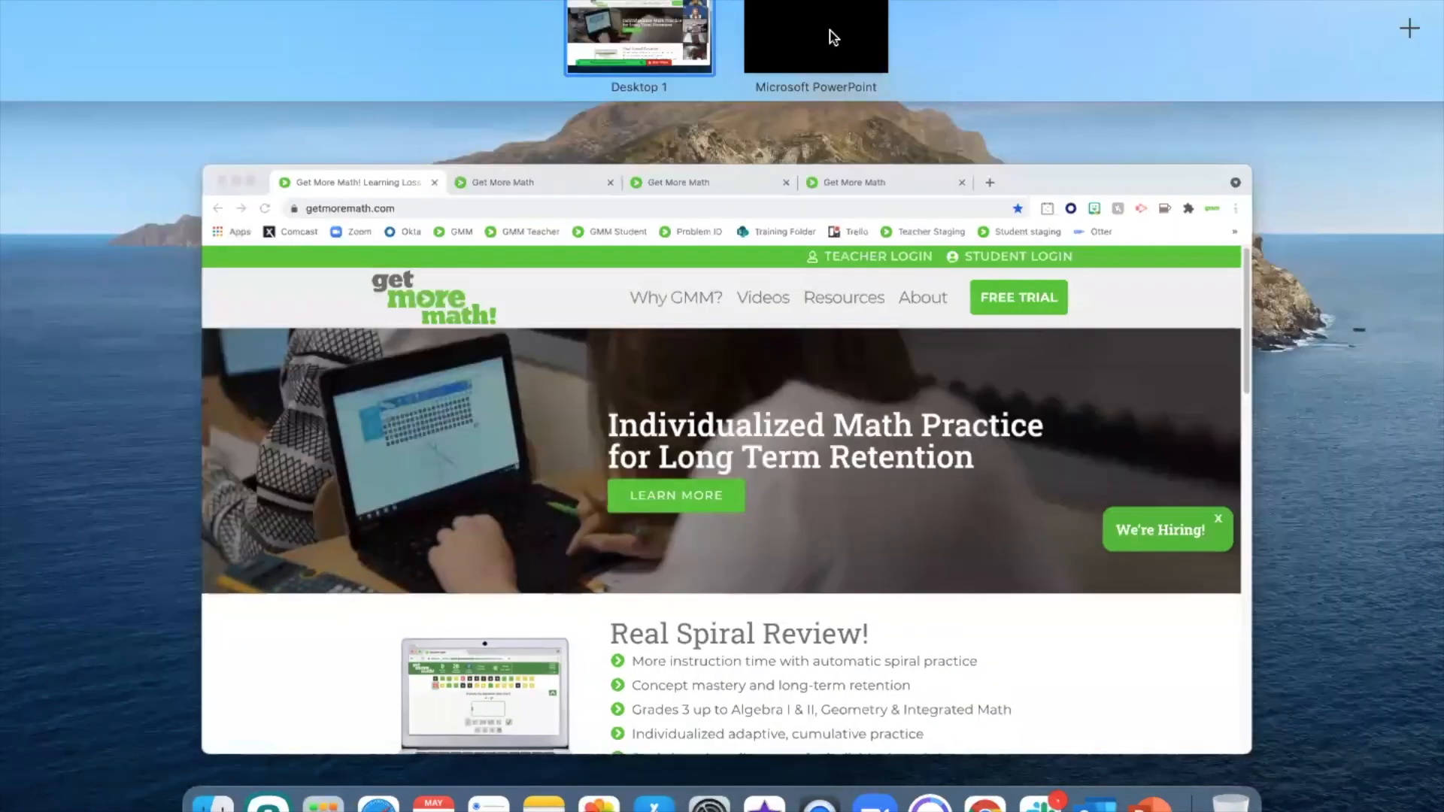
Switch to the PowerPoint slideshow and reveal the Practice and Monitor Students points on The Plan slide
left_click(833, 37)
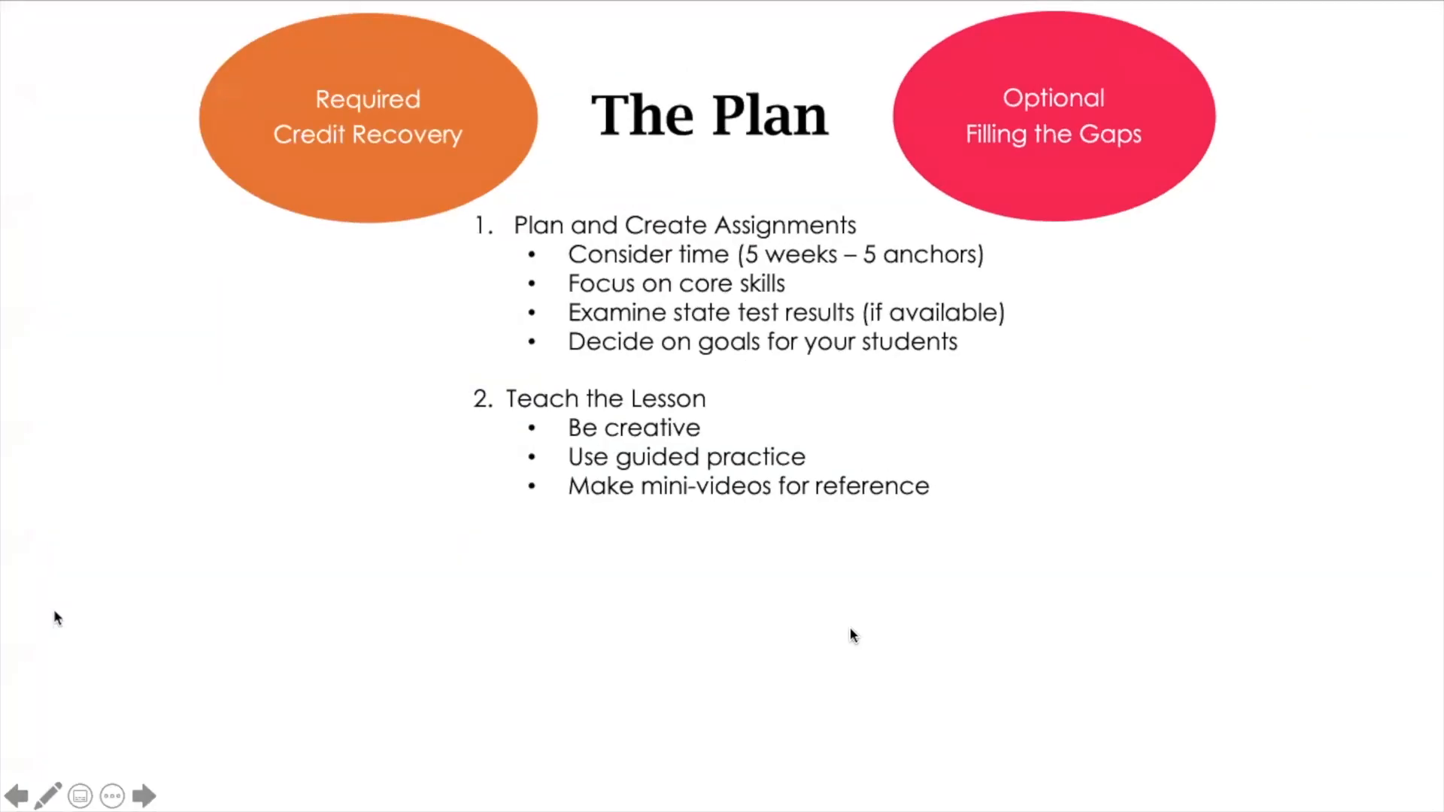
left_click(393, 622)
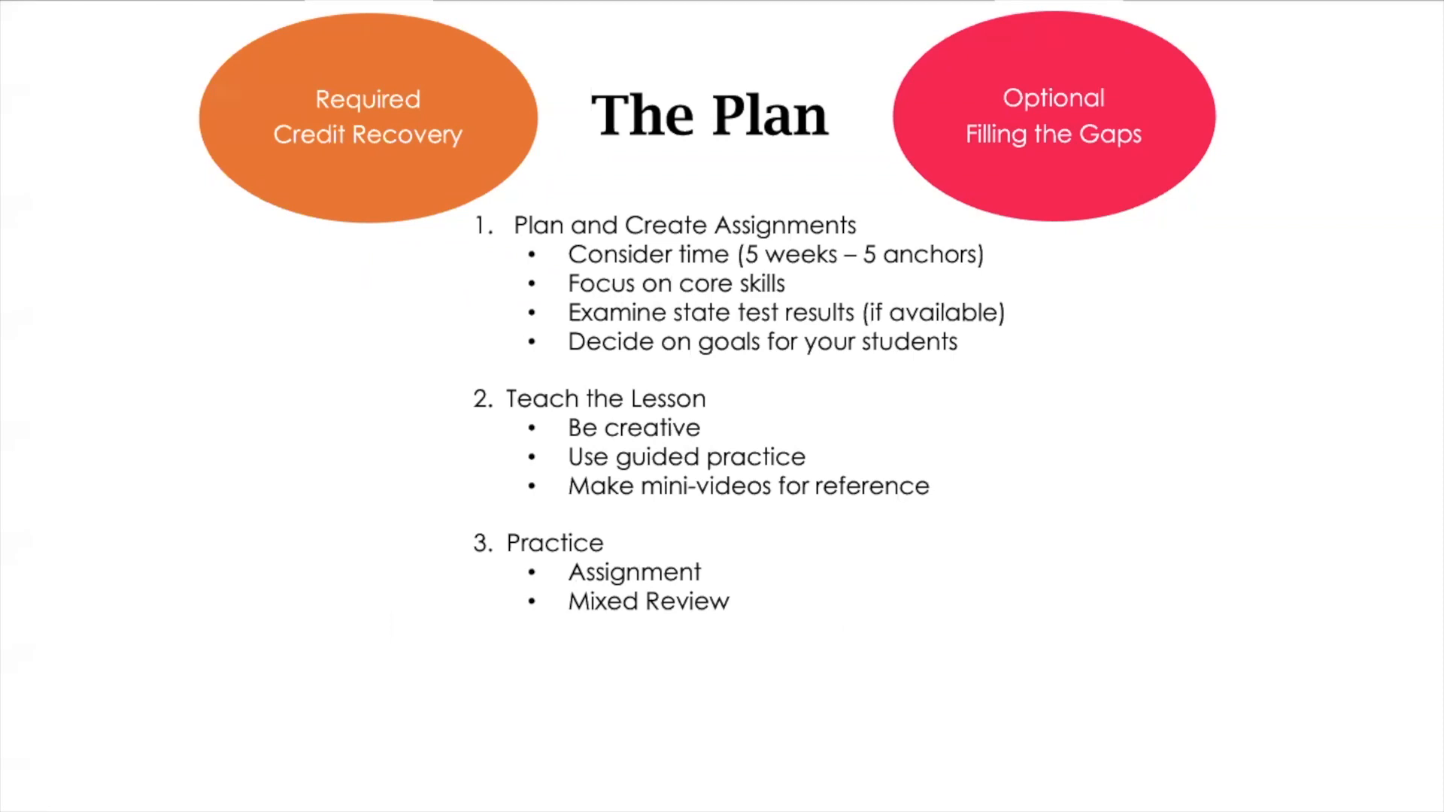
key("Right")
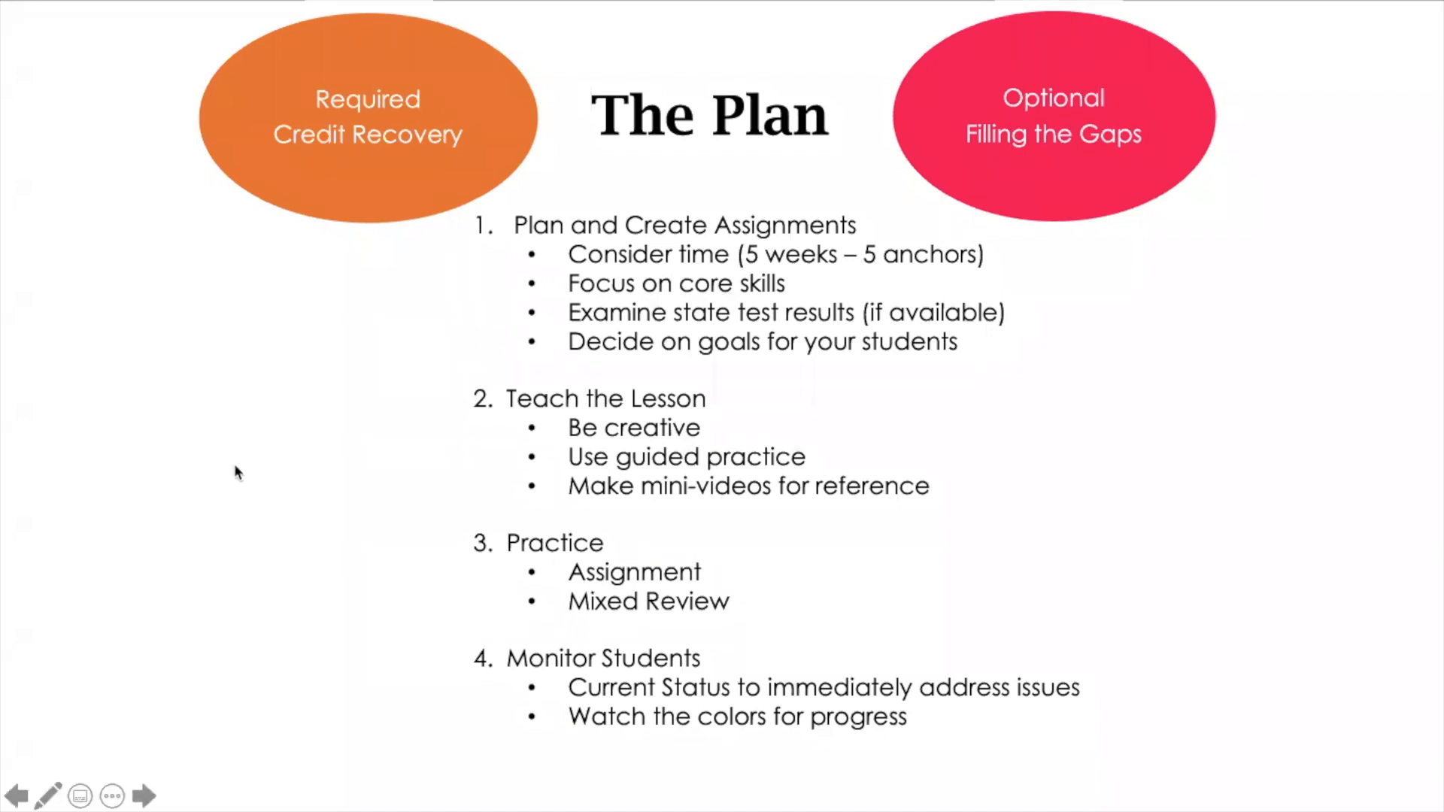
Switch to the Chrome window and open the Work area of the Get More Math teacher site
key("ctrl+Up")
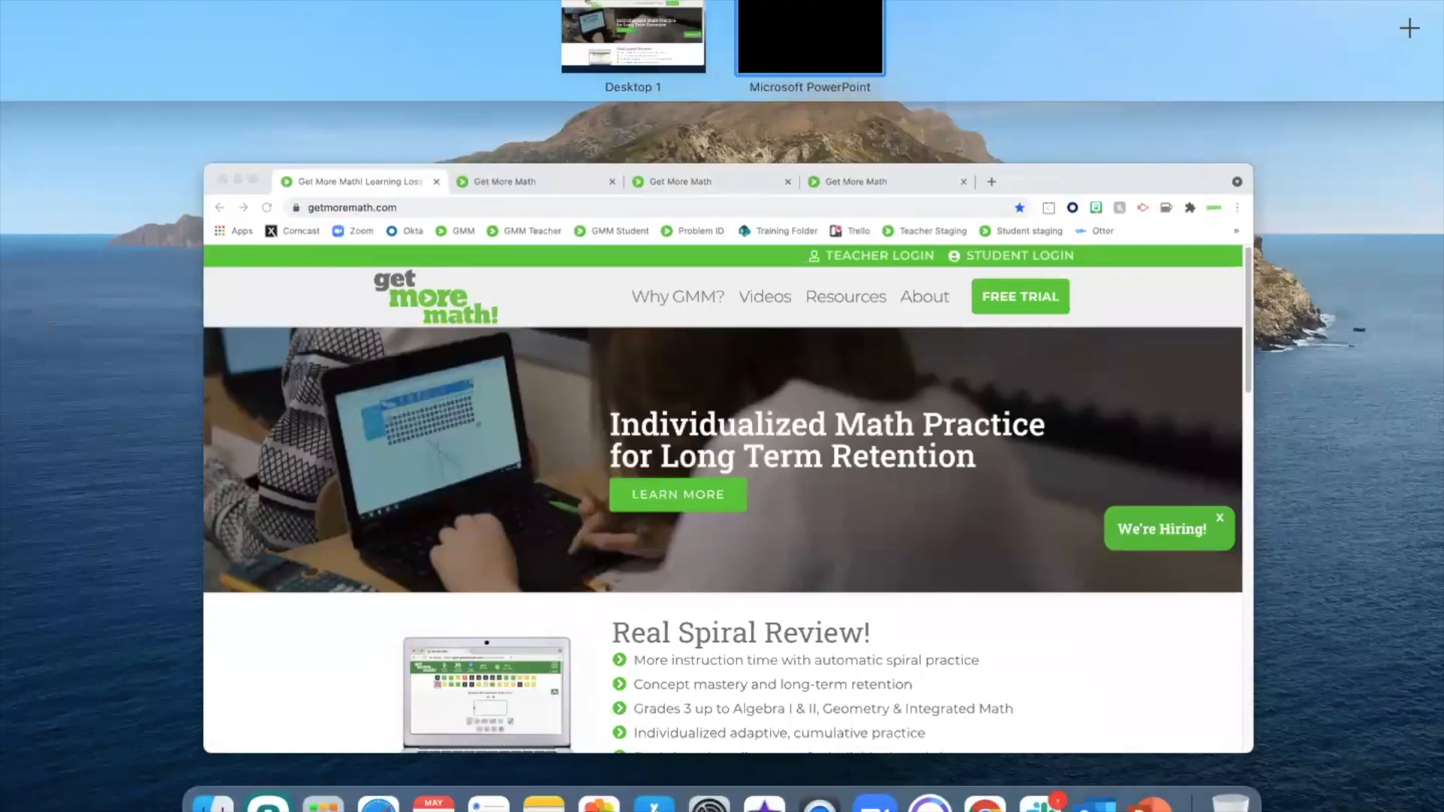
left_click(976, 540)
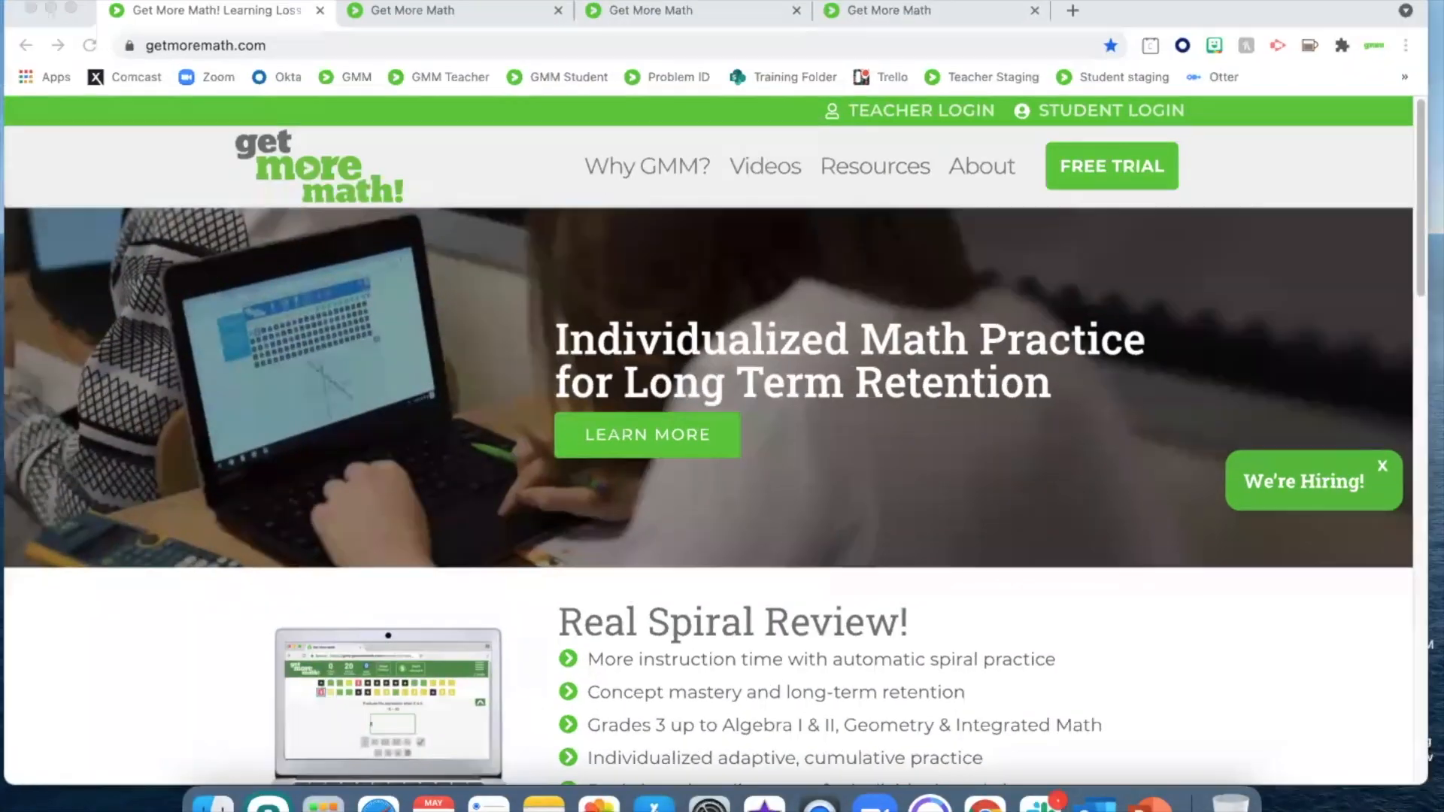
left_click(456, 9)
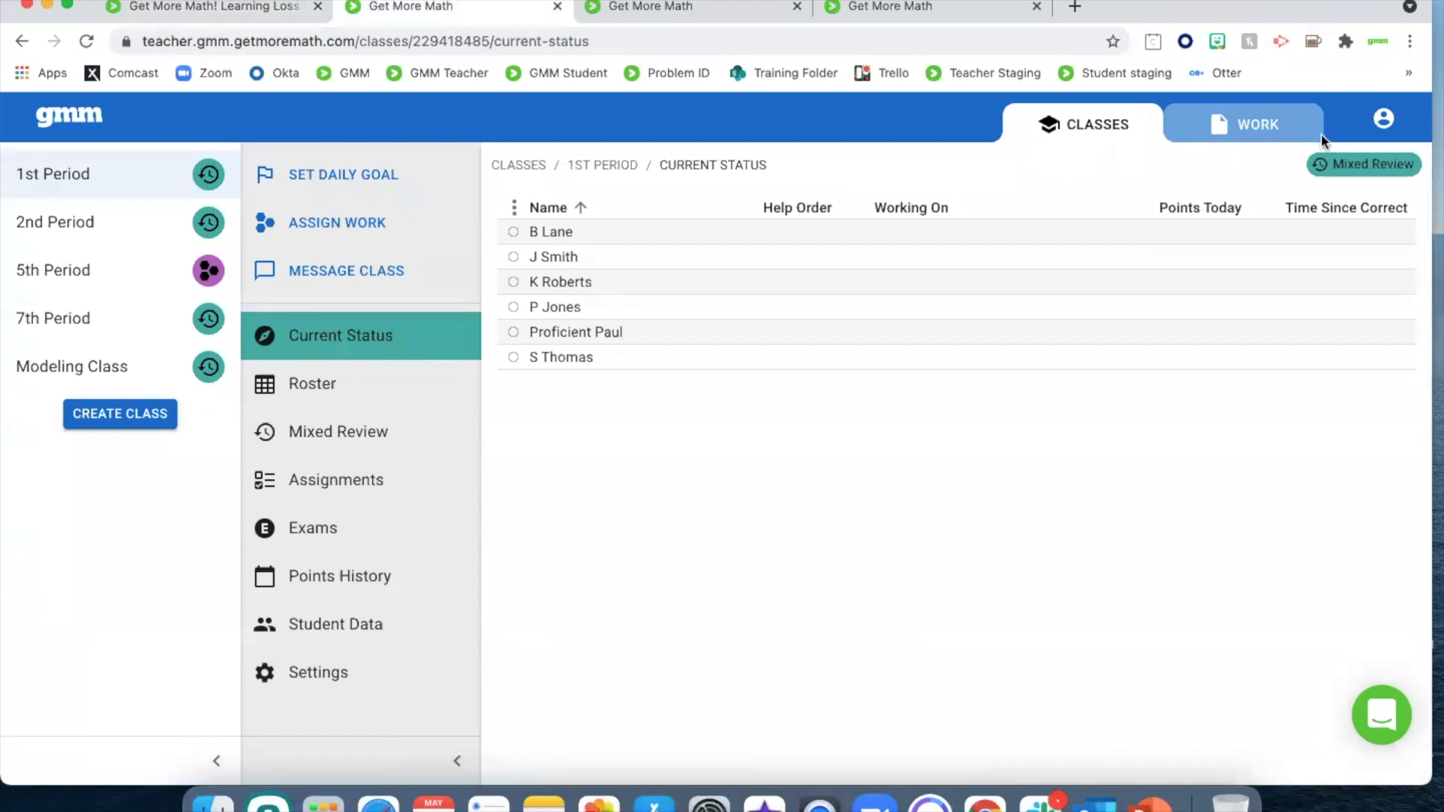
left_click(1245, 124)
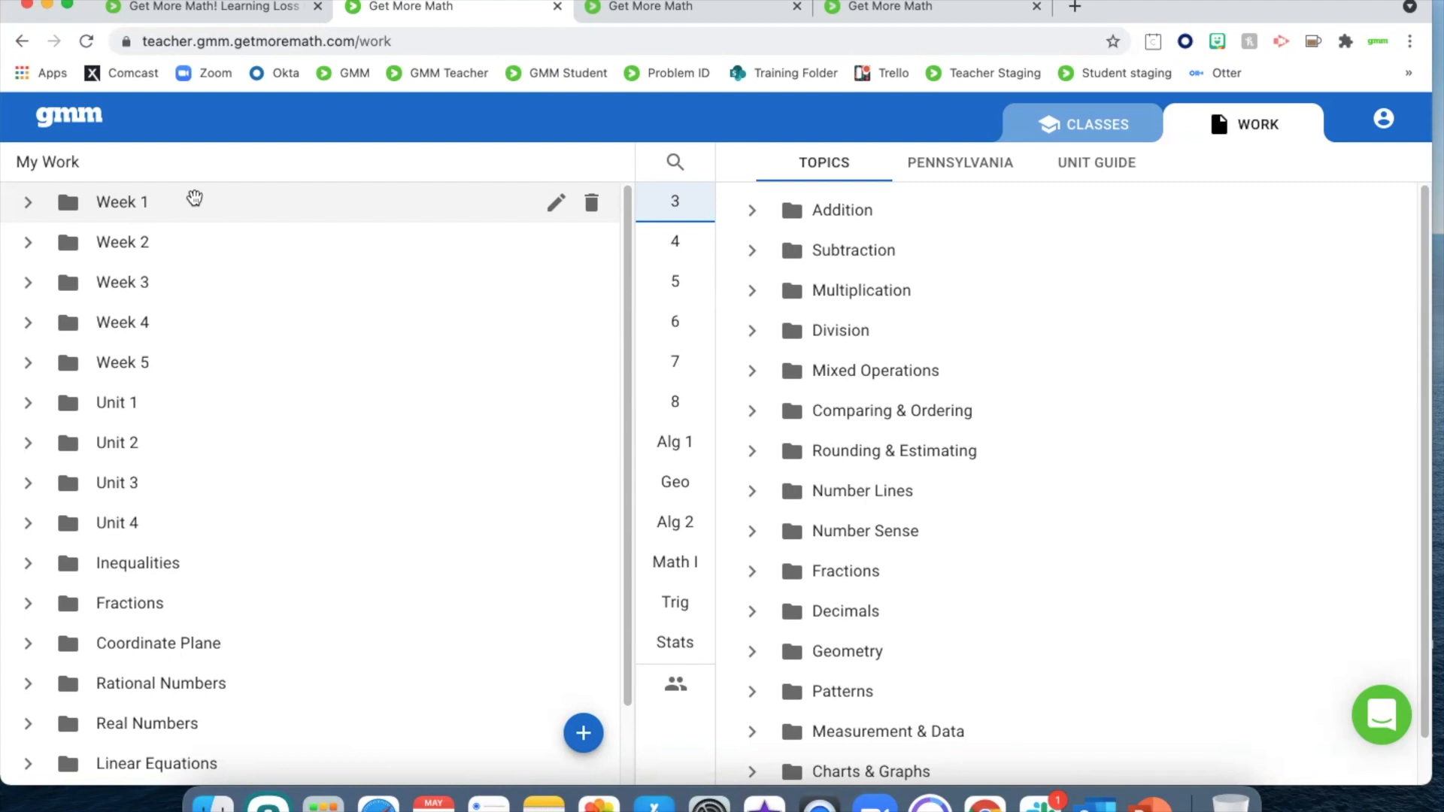
Expand the Week 1, Week 2, Week 3 and Week 4 folders in My Work
left_click(30, 201)
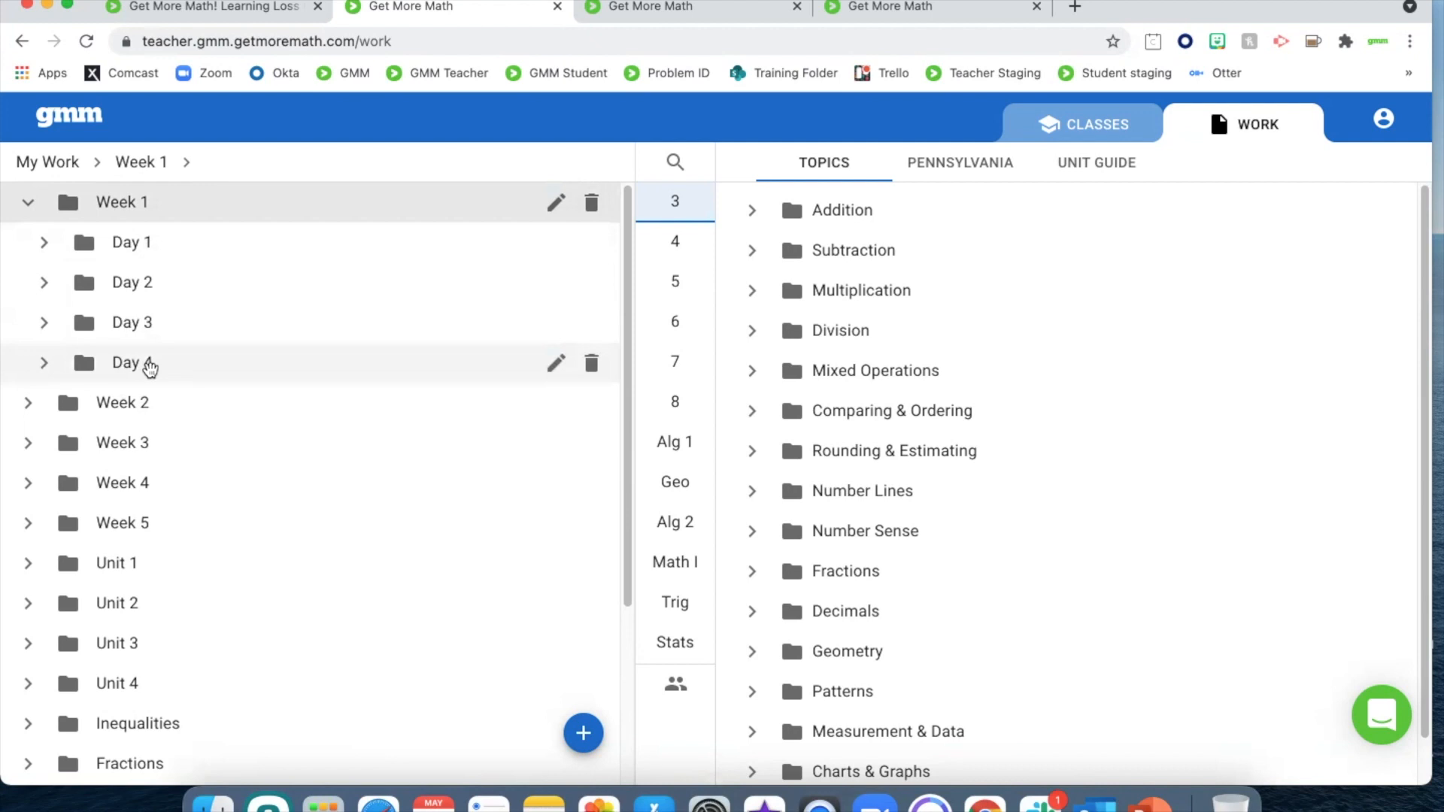
left_click(27, 404)
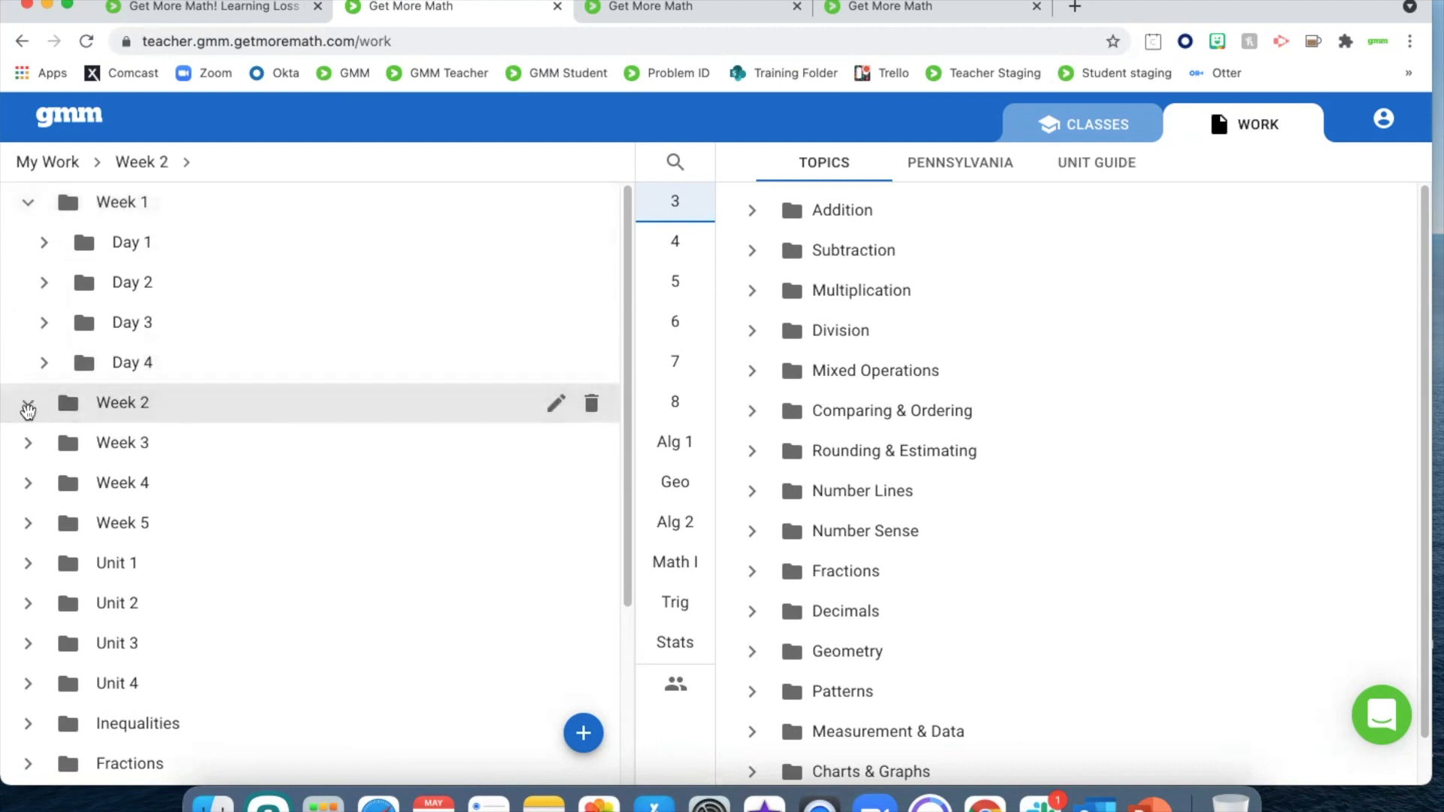
left_click(28, 442)
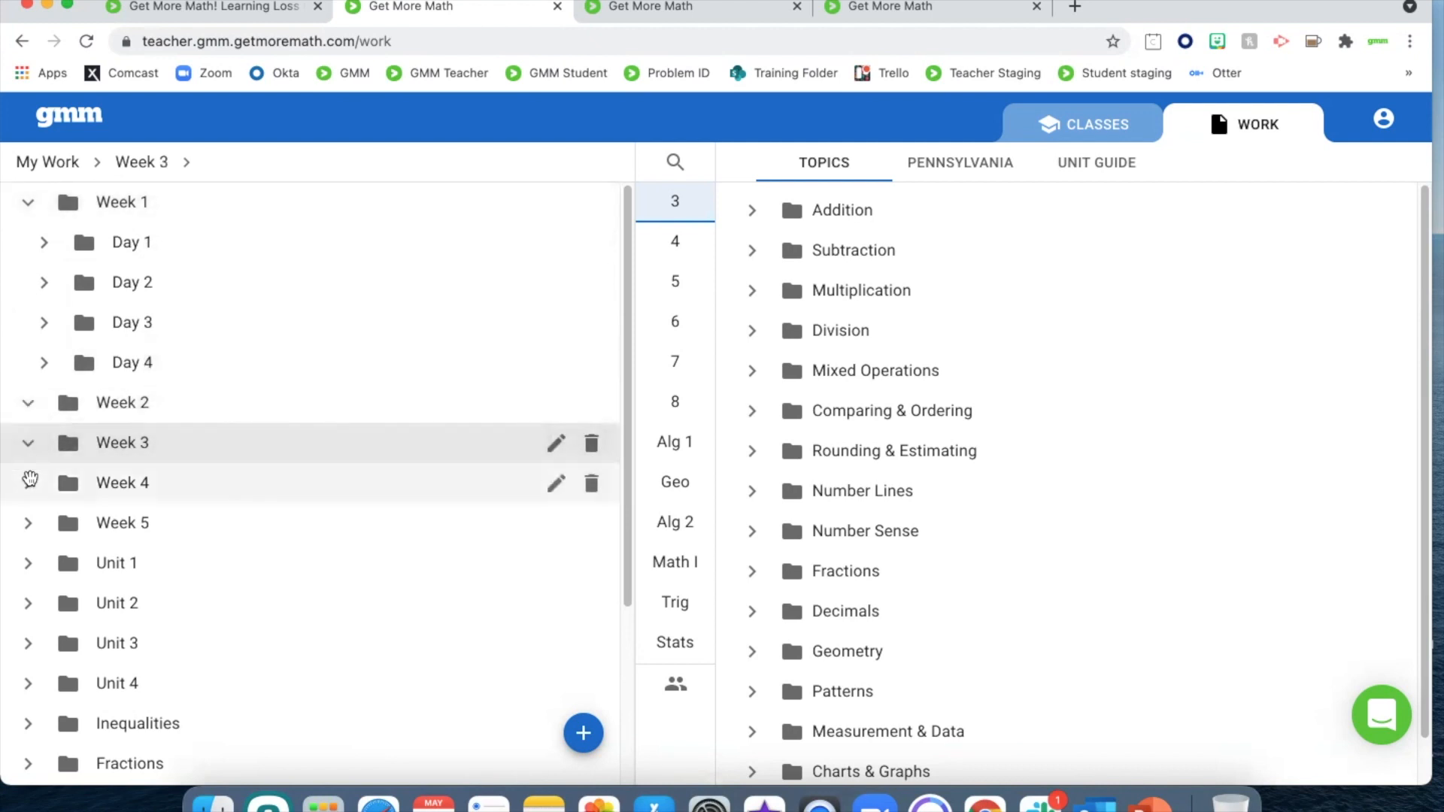
left_click(29, 481)
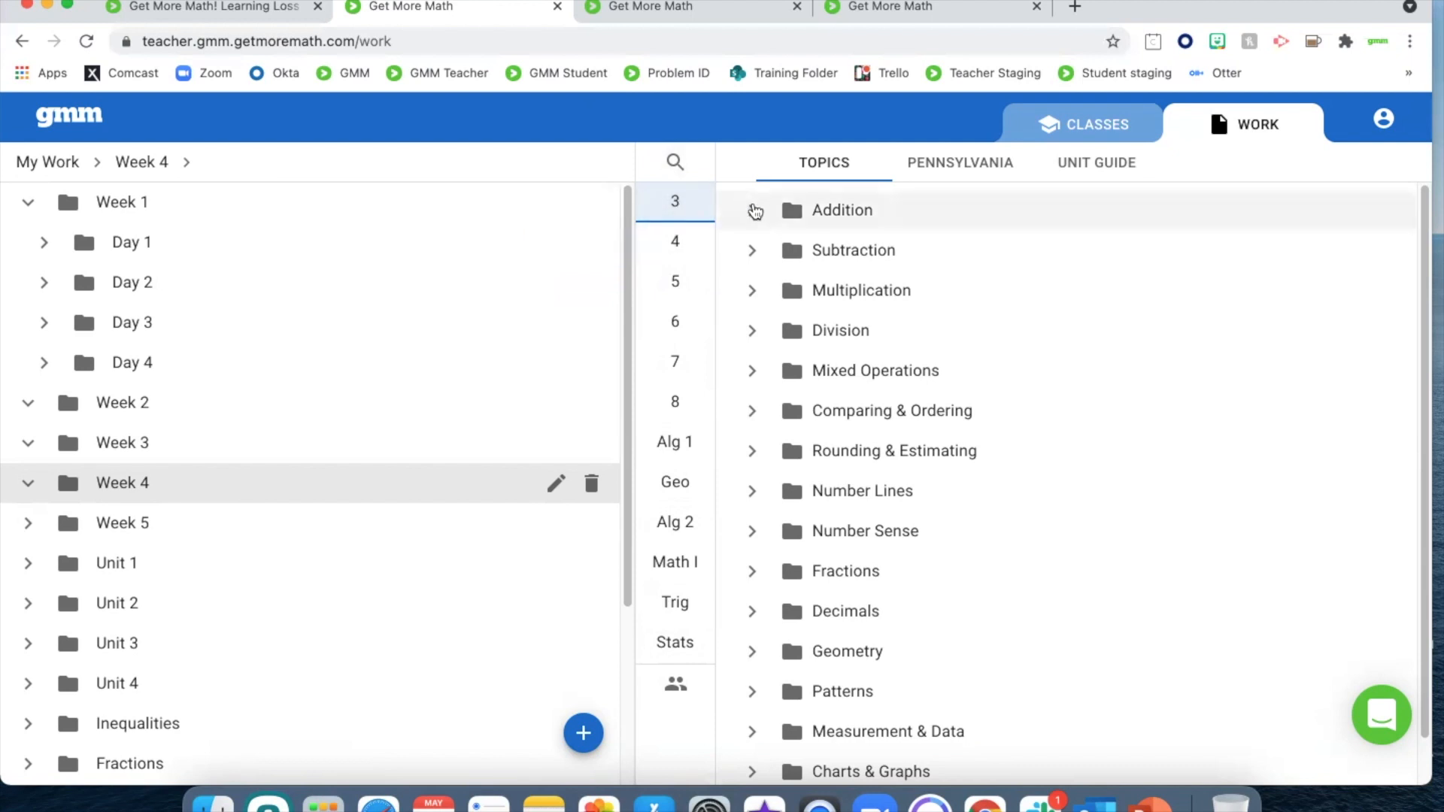
Preview the grade 3 skill "Add whole numbers, one digit" under Addition > Basic Addition, and collapse the Addition topic
left_click(754, 211)
left_click(768, 293)
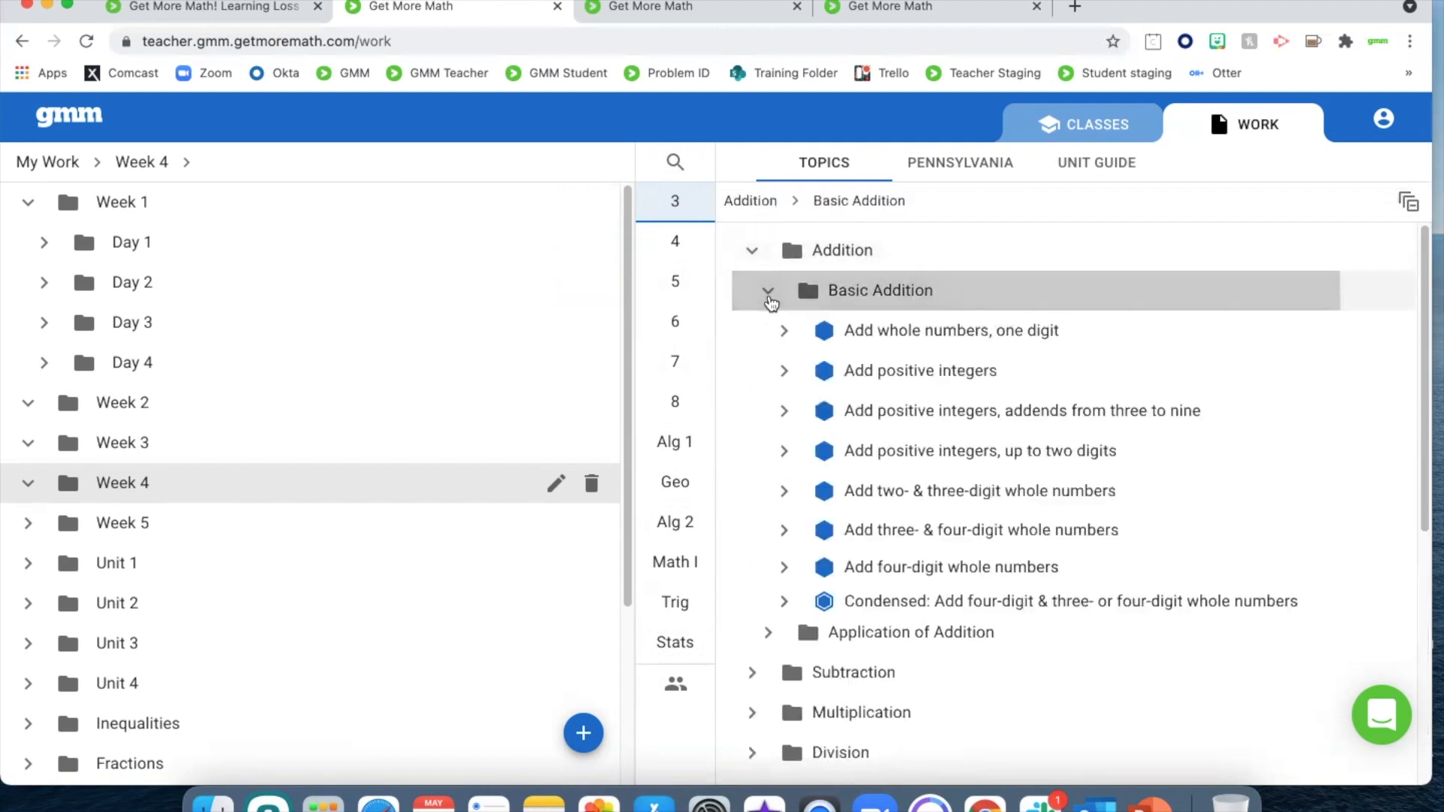
left_click(785, 335)
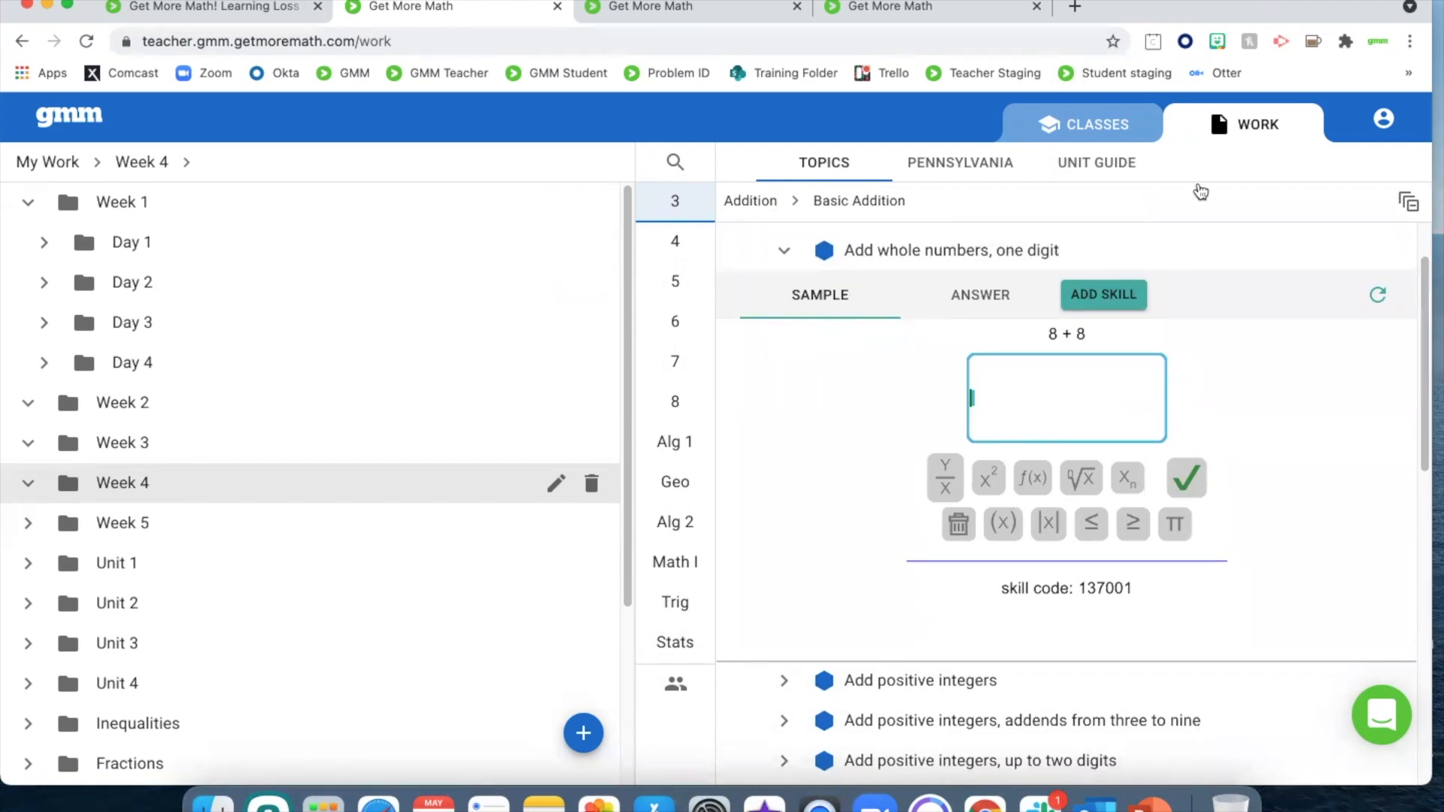
scroll(797, 285, "up", 2)
left_click(749, 254)
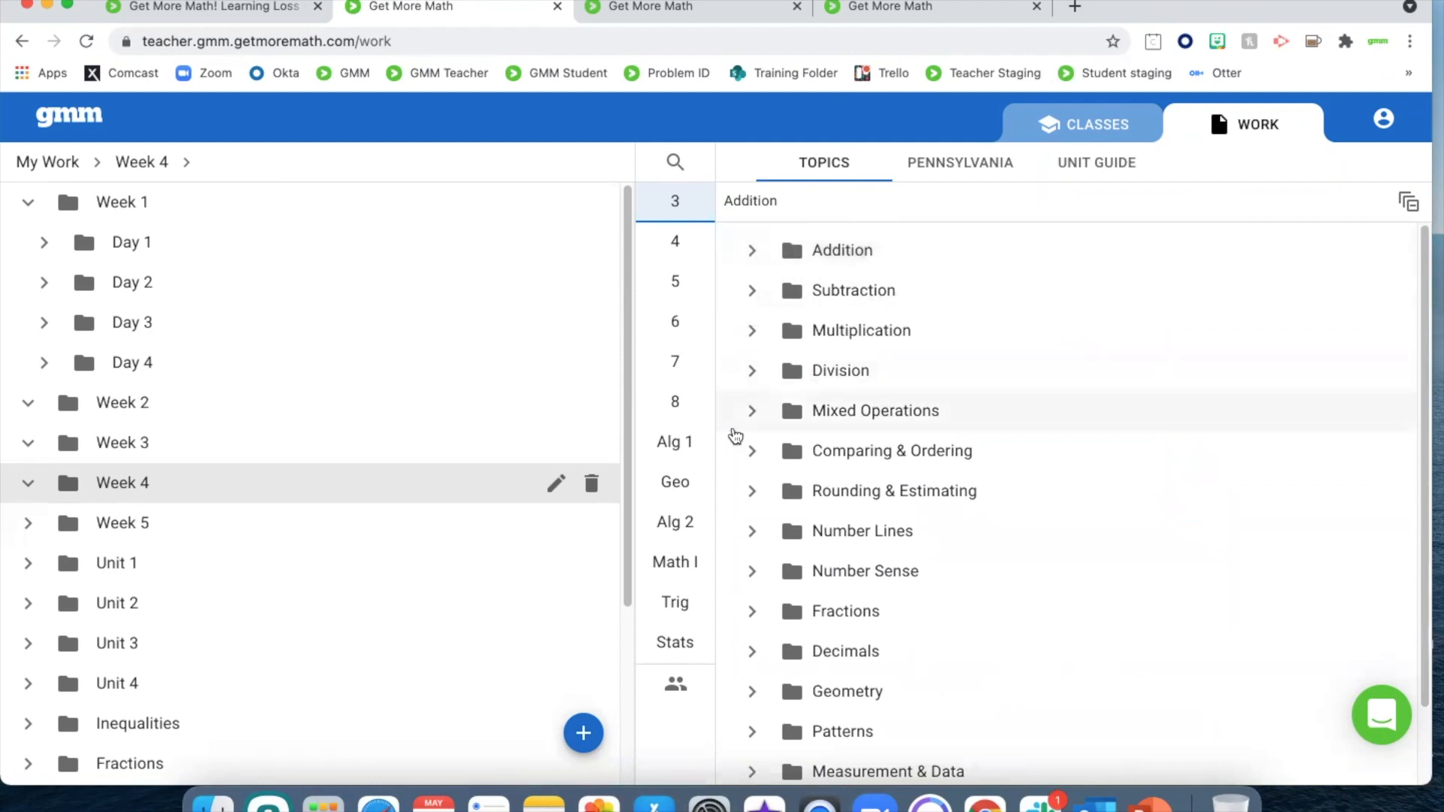
Show the grade 8 skills, viewing them by unit guide and by Pennsylvania standards
left_click(671, 410)
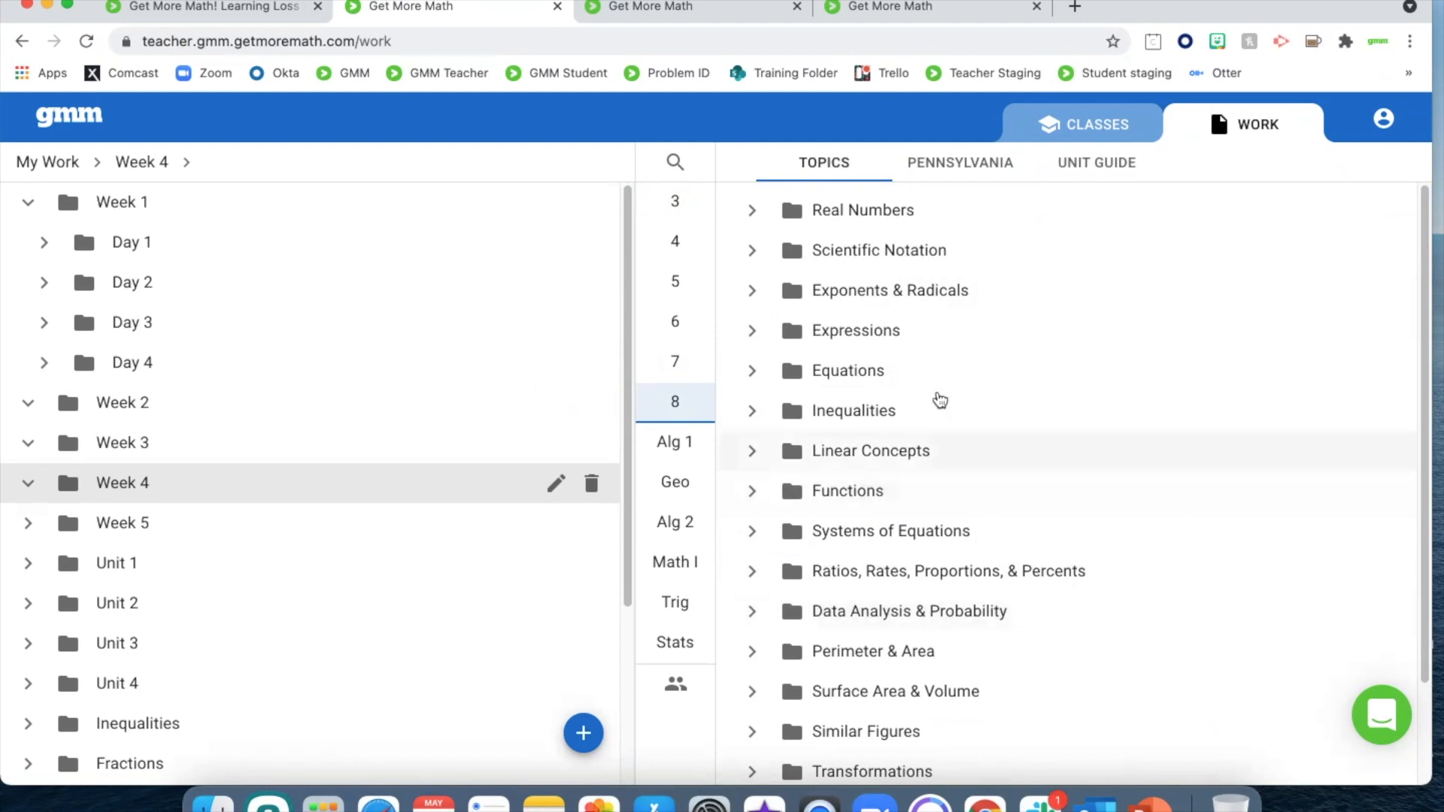
left_click(1122, 179)
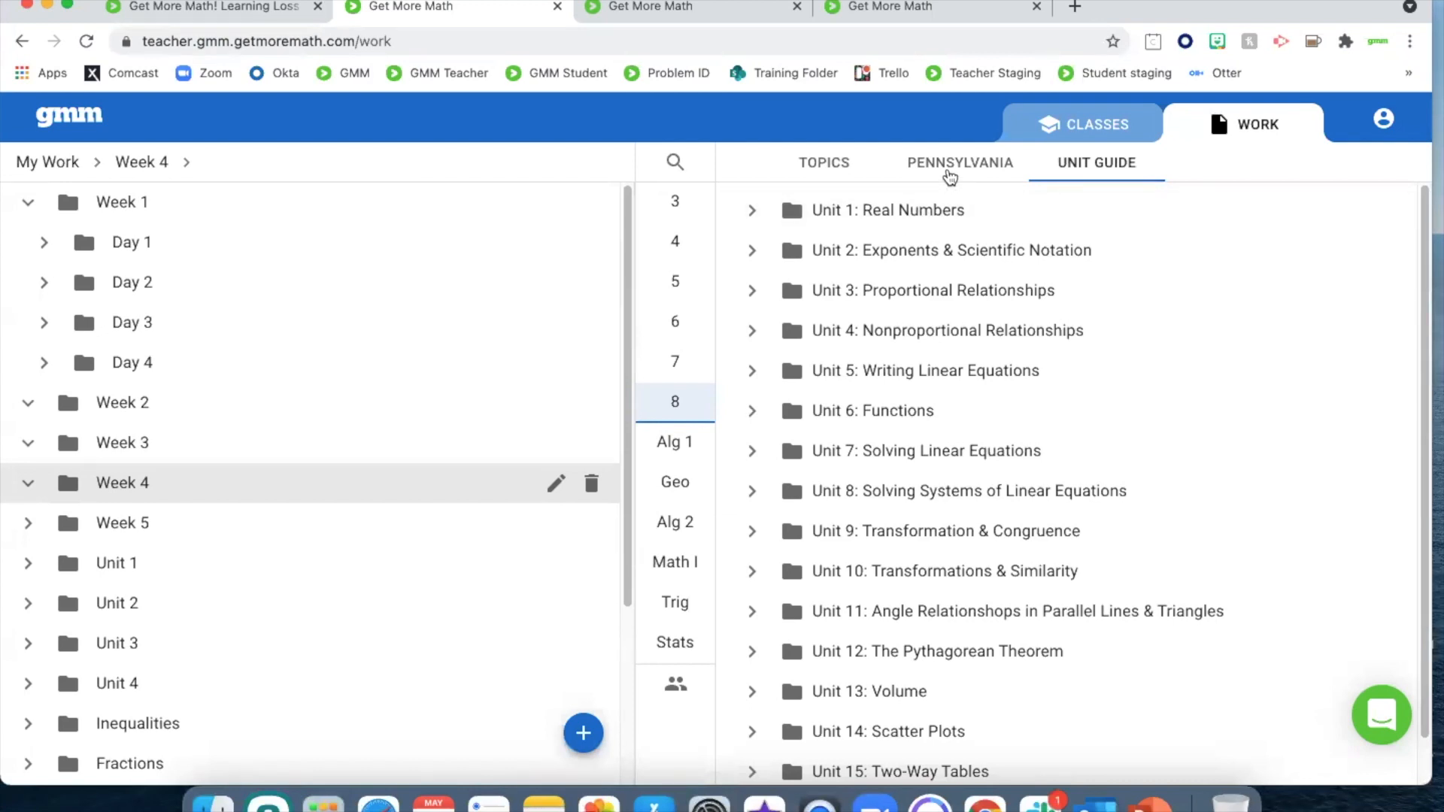
left_click(950, 175)
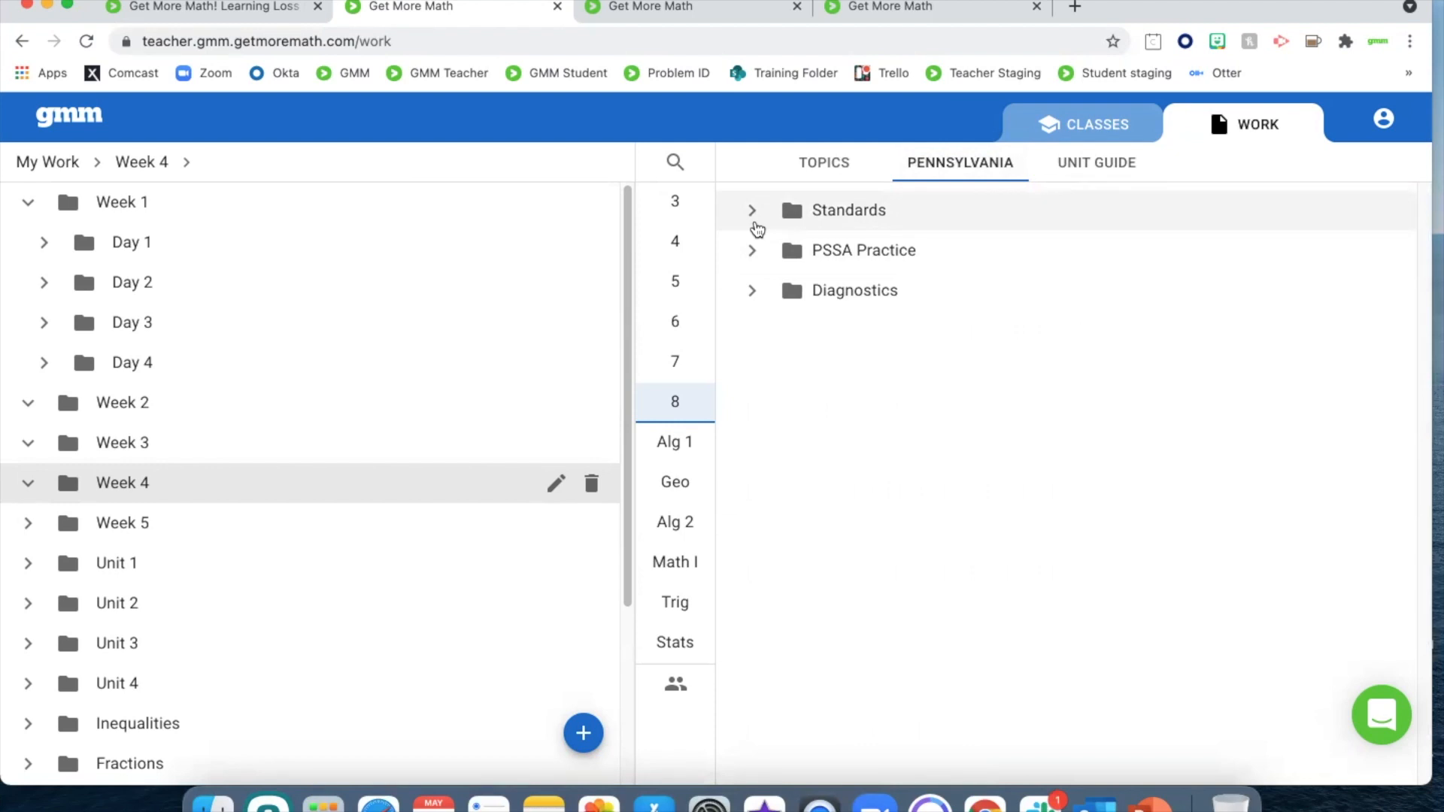
Expand the Pennsylvania Standards down to Number System (M08.A-N) > Rational and Irrational Numbers (M08.A-N.1)
left_click(756, 218)
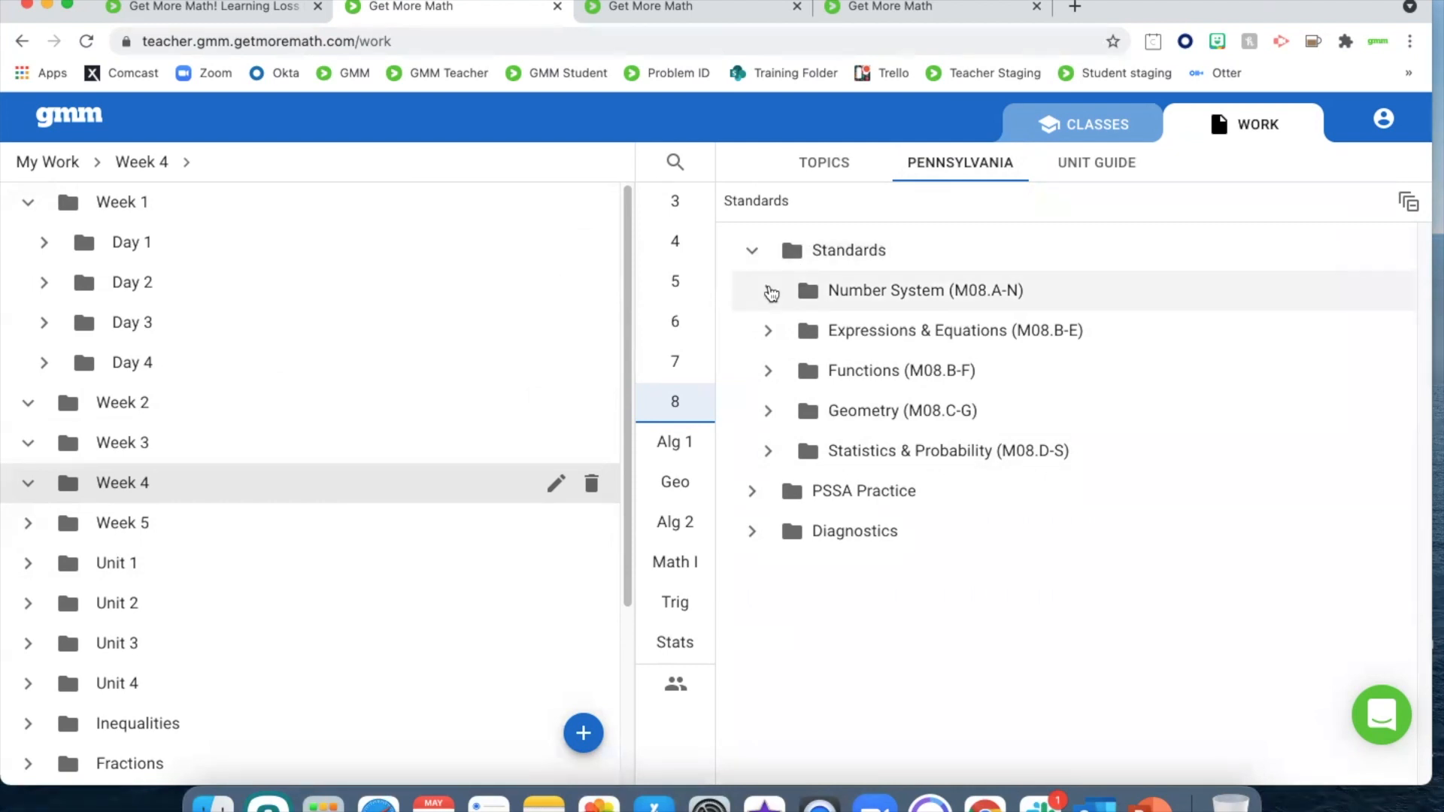
left_click(768, 291)
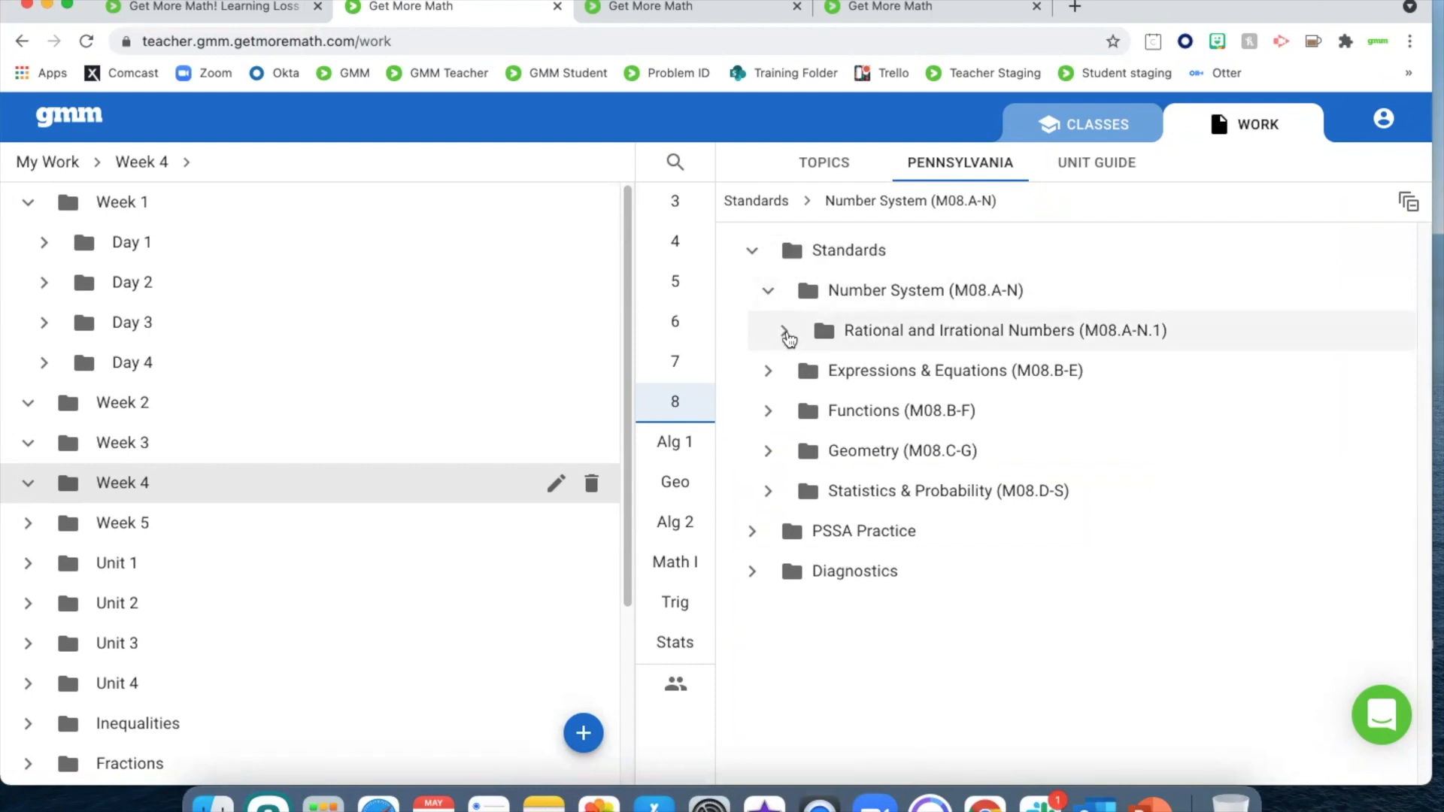
left_click(785, 333)
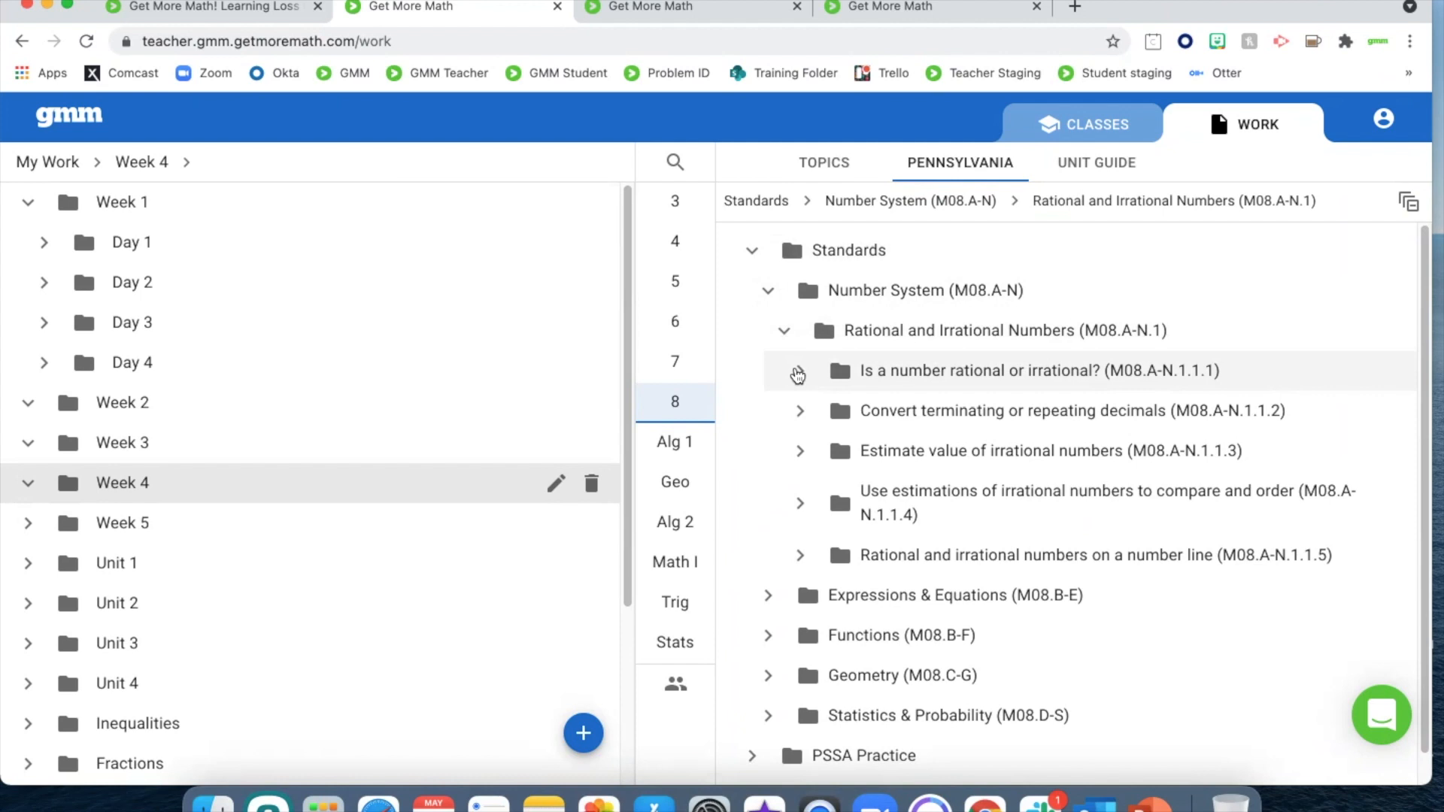
Expand the standards M08.A-N.1.1.1 through M08.A-N.1.1.5 to list their skills
left_click(798, 373)
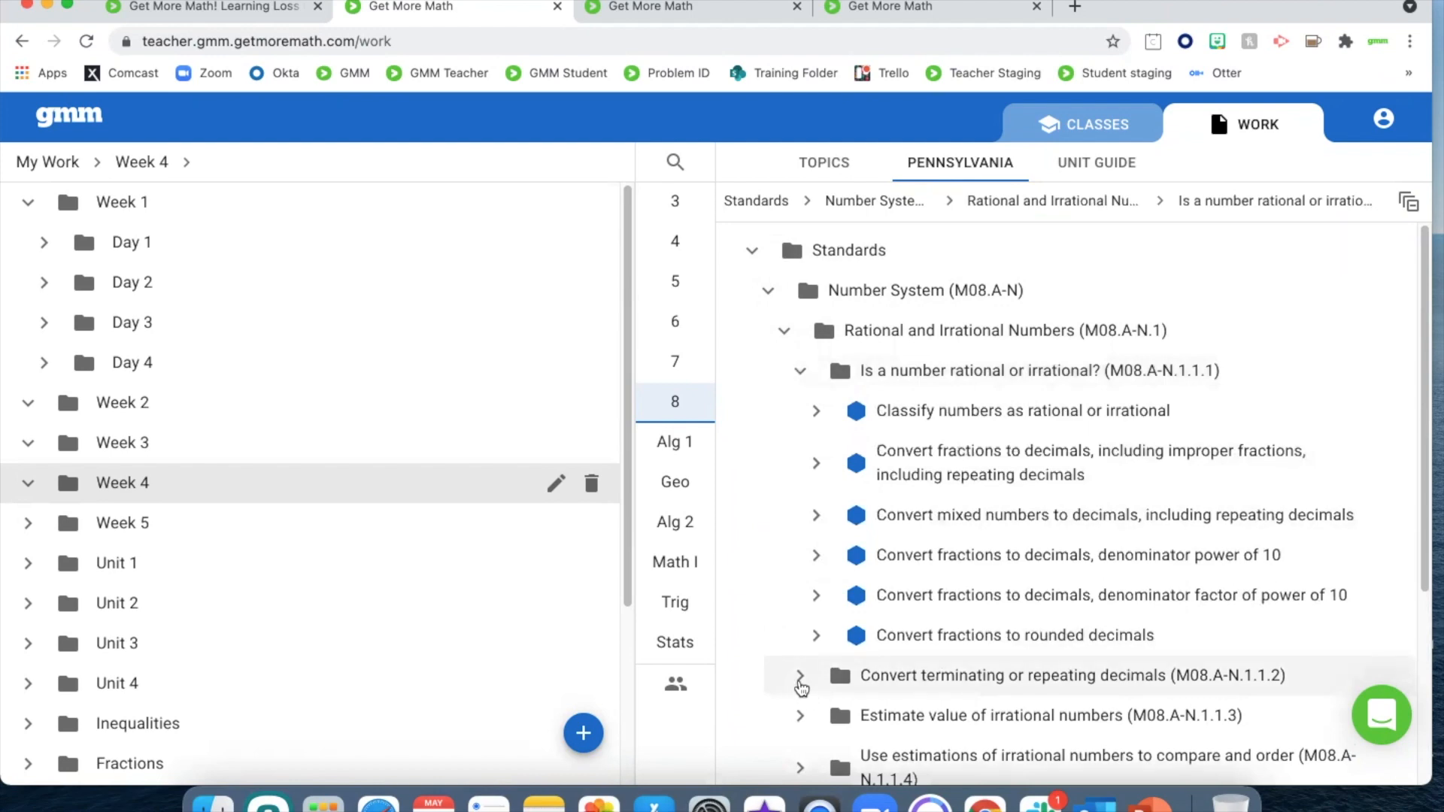
left_click(800, 684)
scroll(801, 685, "down", 5)
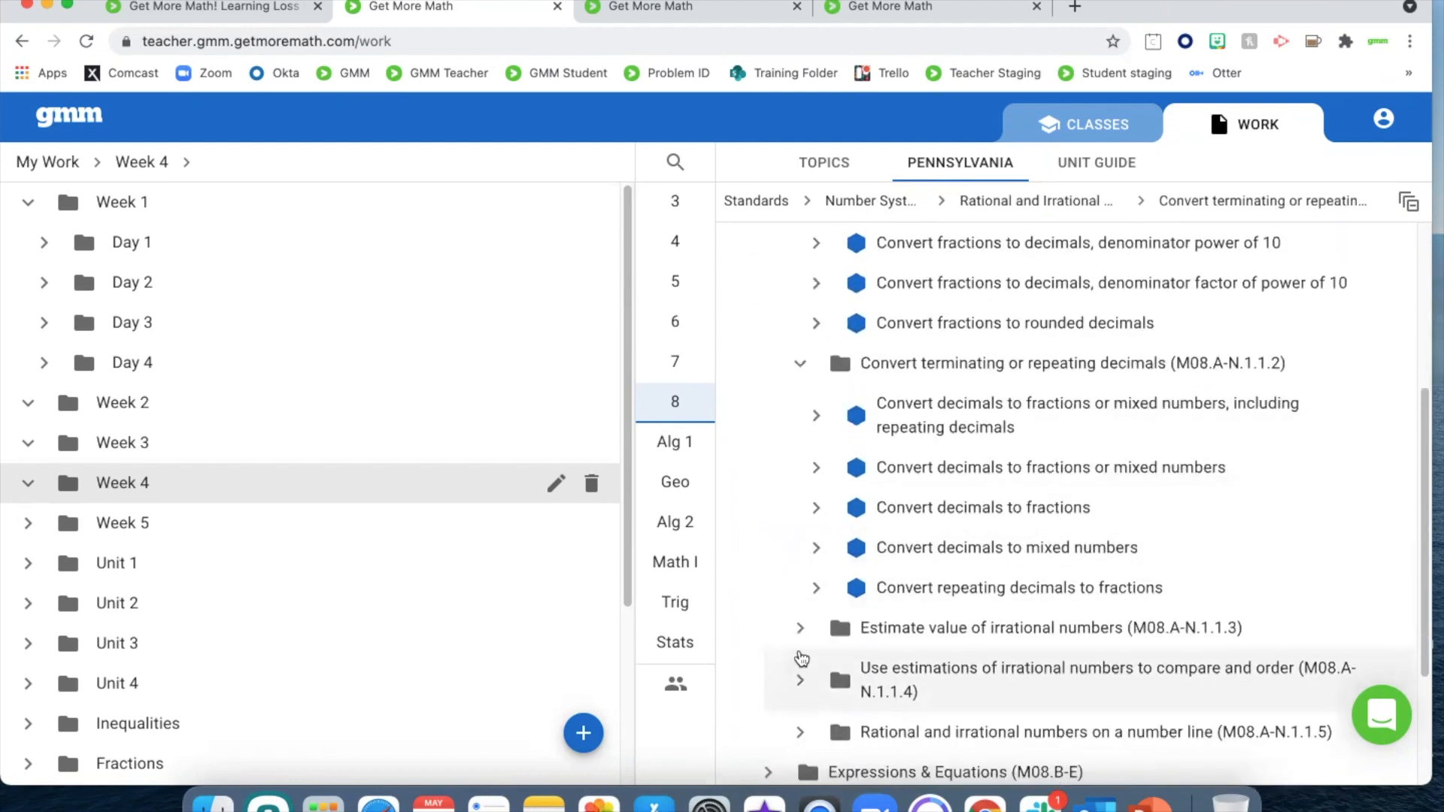
left_click(801, 635)
scroll(799, 624, "down", 3)
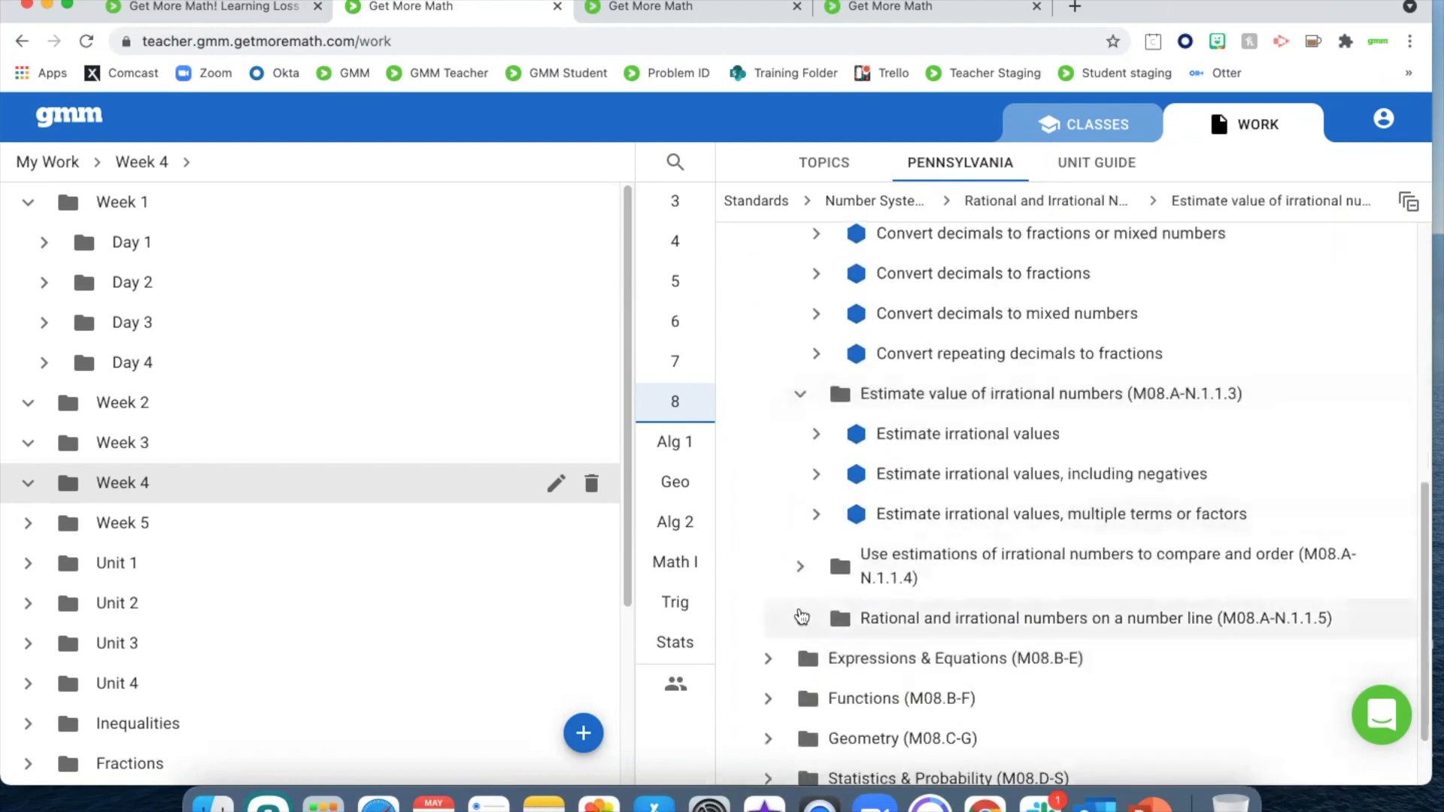
left_click(801, 564)
scroll(821, 680, "down", 2)
left_click(818, 672)
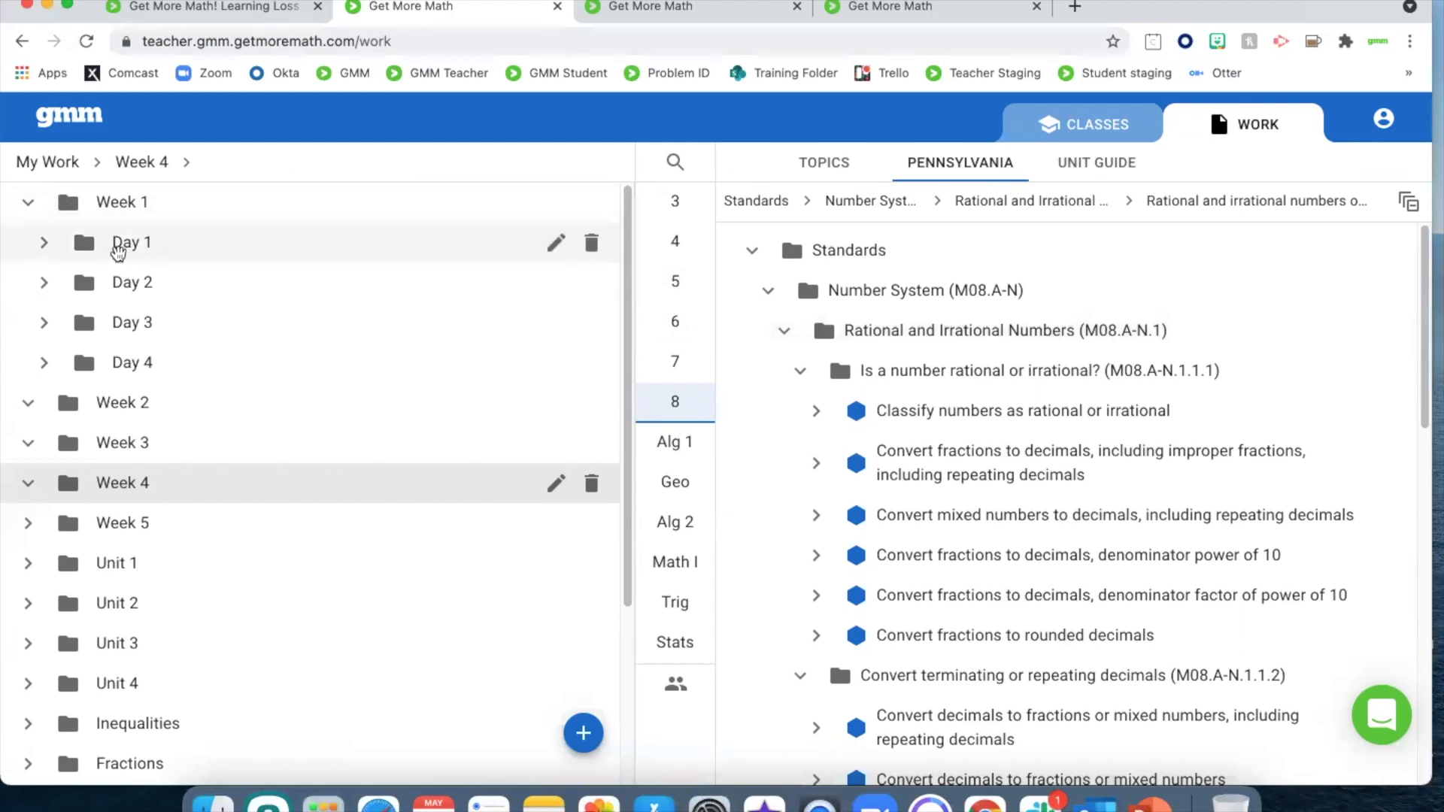
Create a new assignment named "Day 1 Assignment 1" in the Day 1 folder of Week 1
left_click(118, 252)
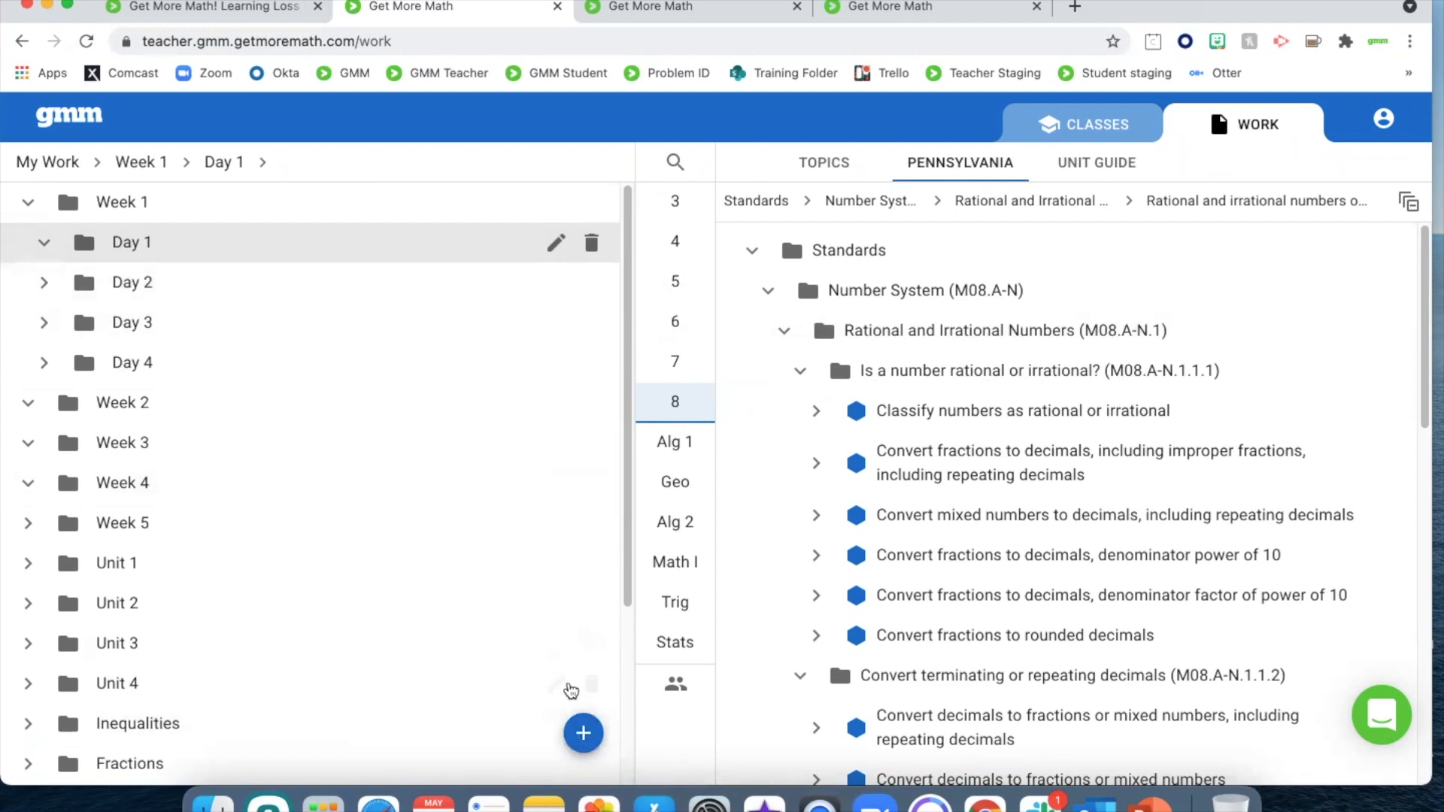
left_click(580, 732)
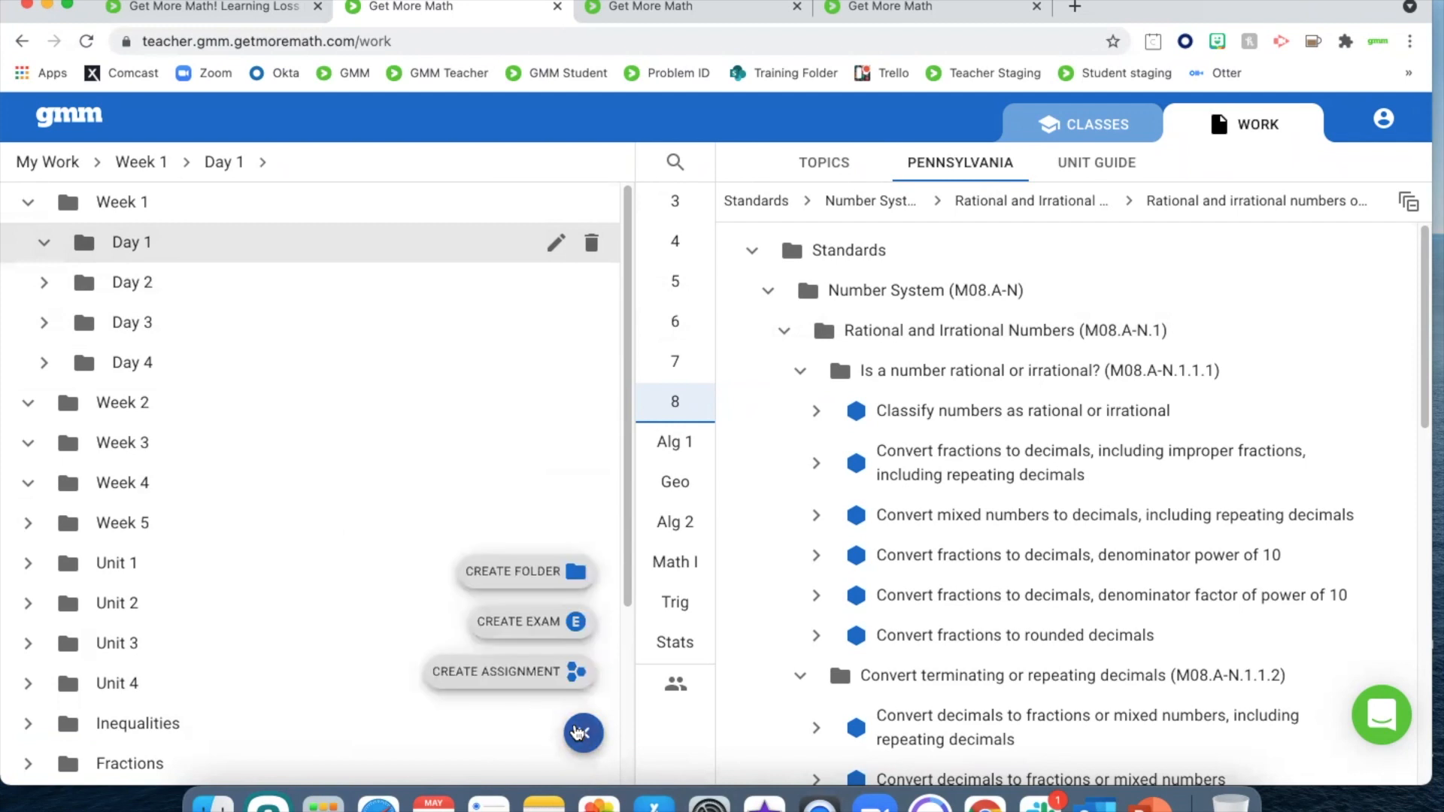
left_click(526, 677)
type("D")
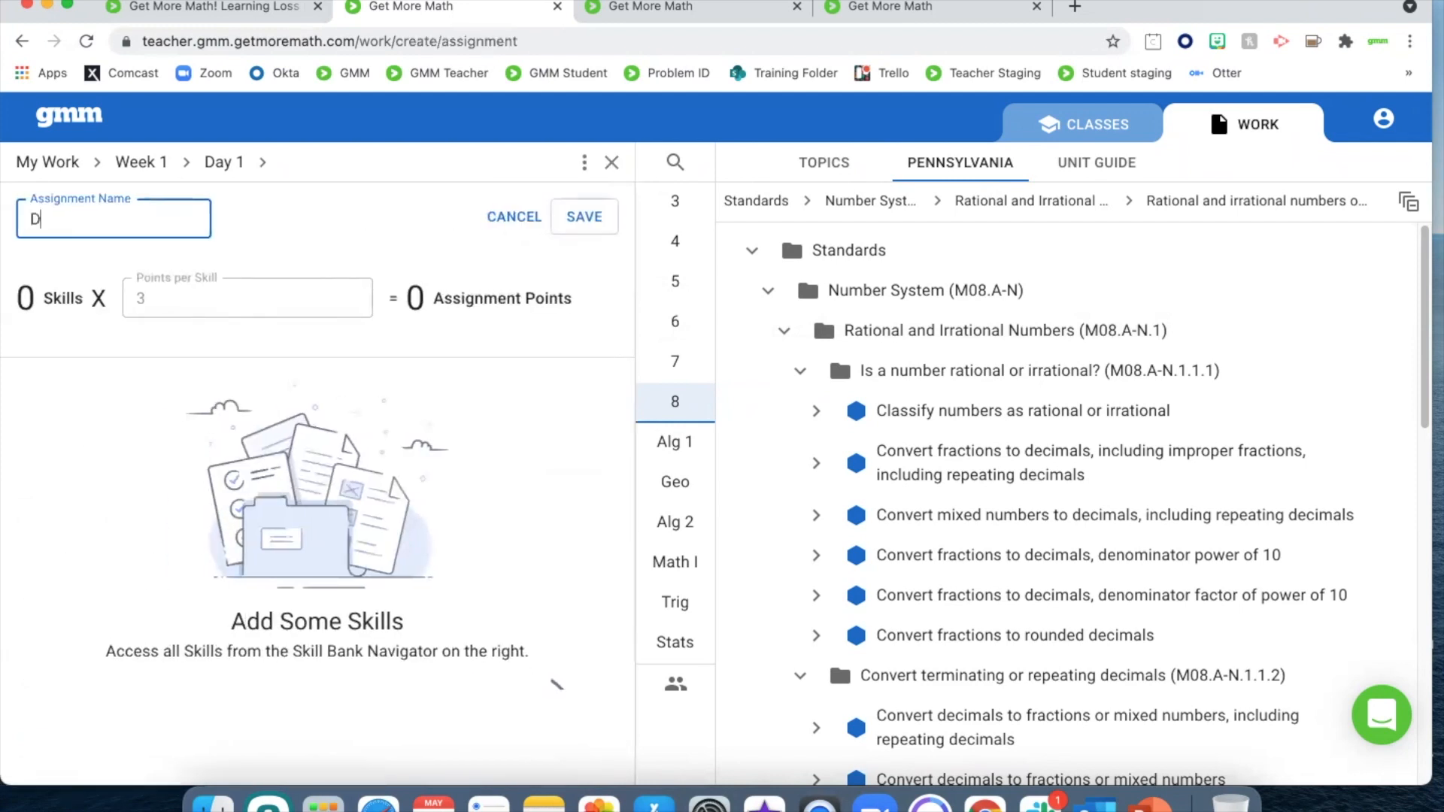
type("ay 1 Assignmnet")
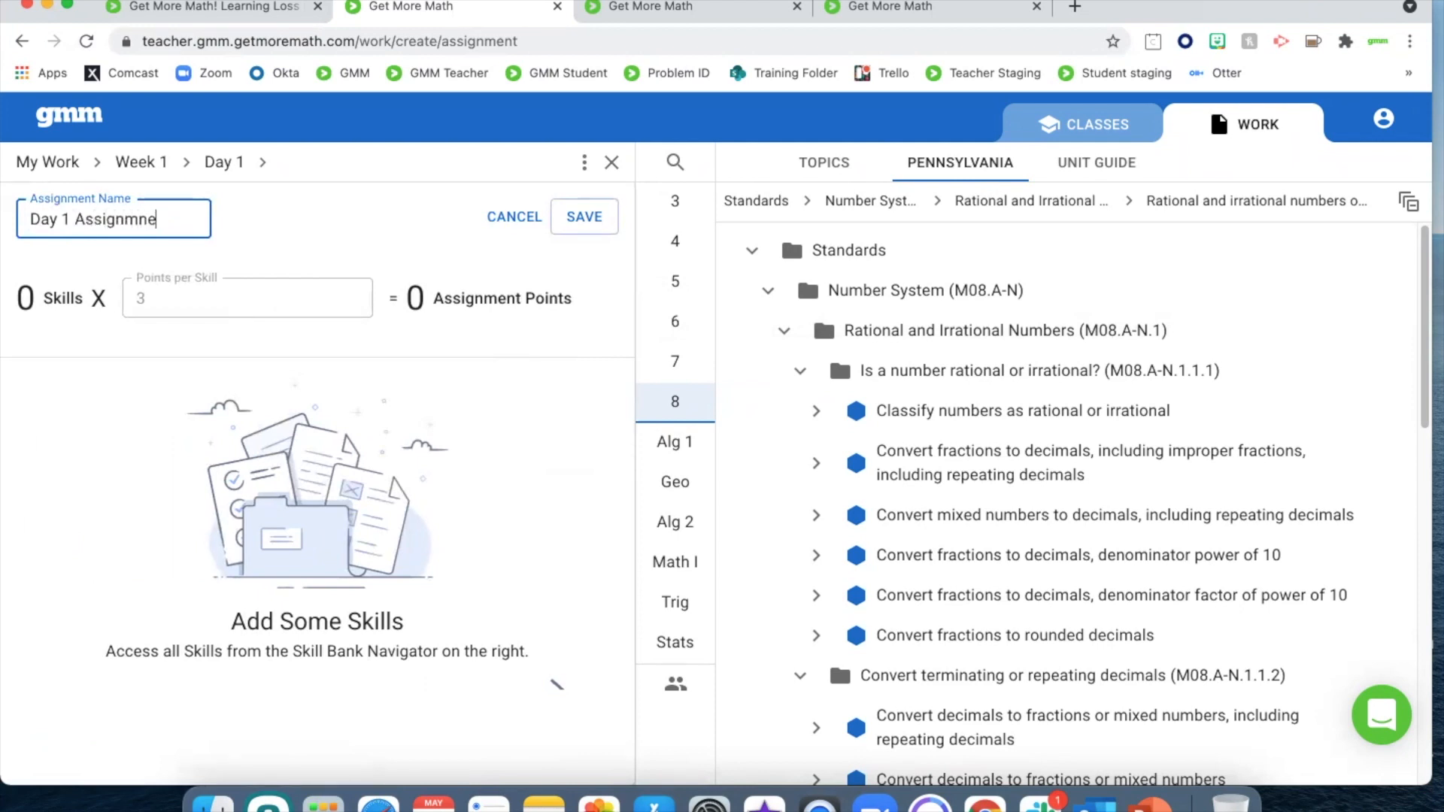
key("BackSpace")
key("BackSpace")
key("BackSpace")
key("BackSpace")
type("ent 1")
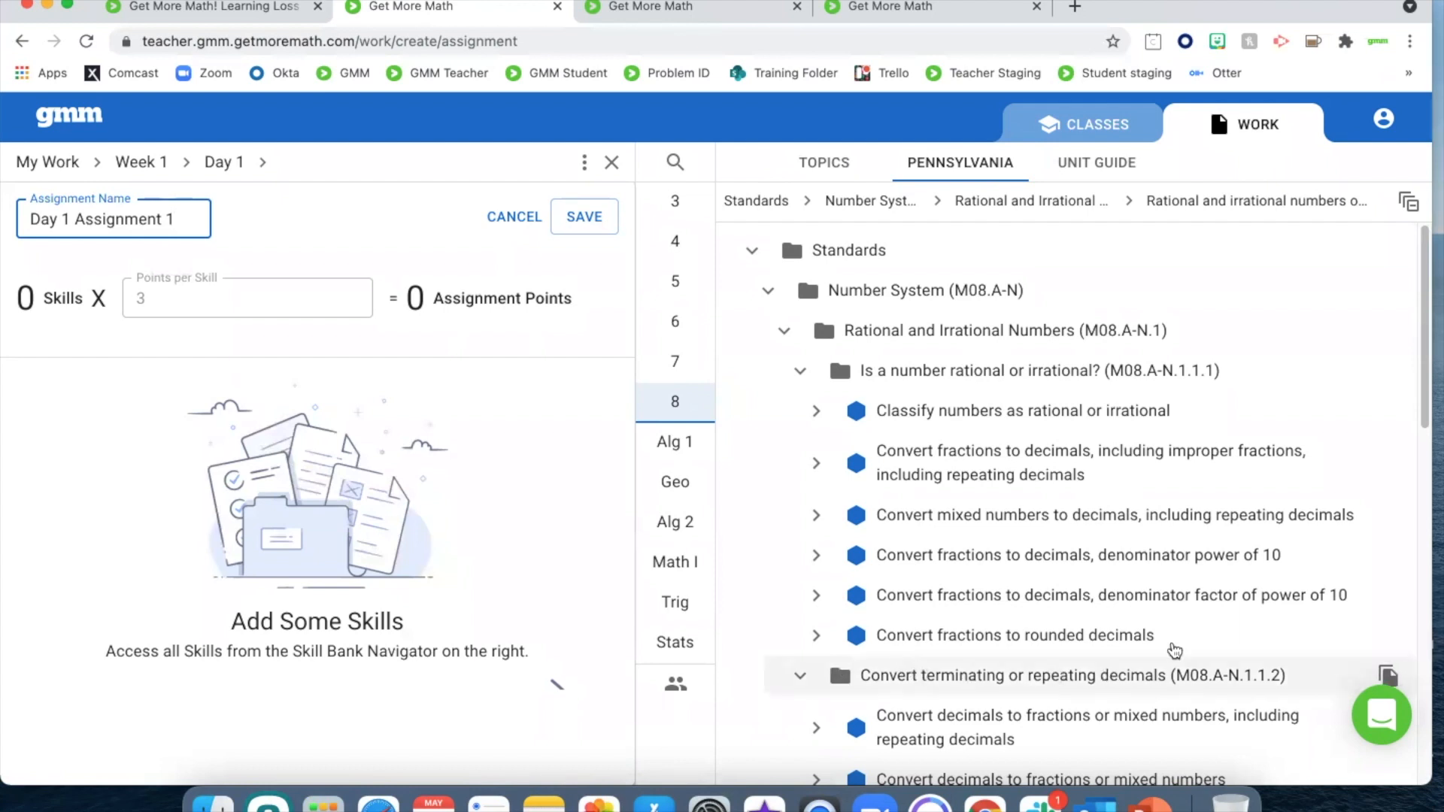
Open the skill "Convert fractions to decimals, including improper fractions, including repeating decimals" and generate several sample problems
left_click(948, 468)
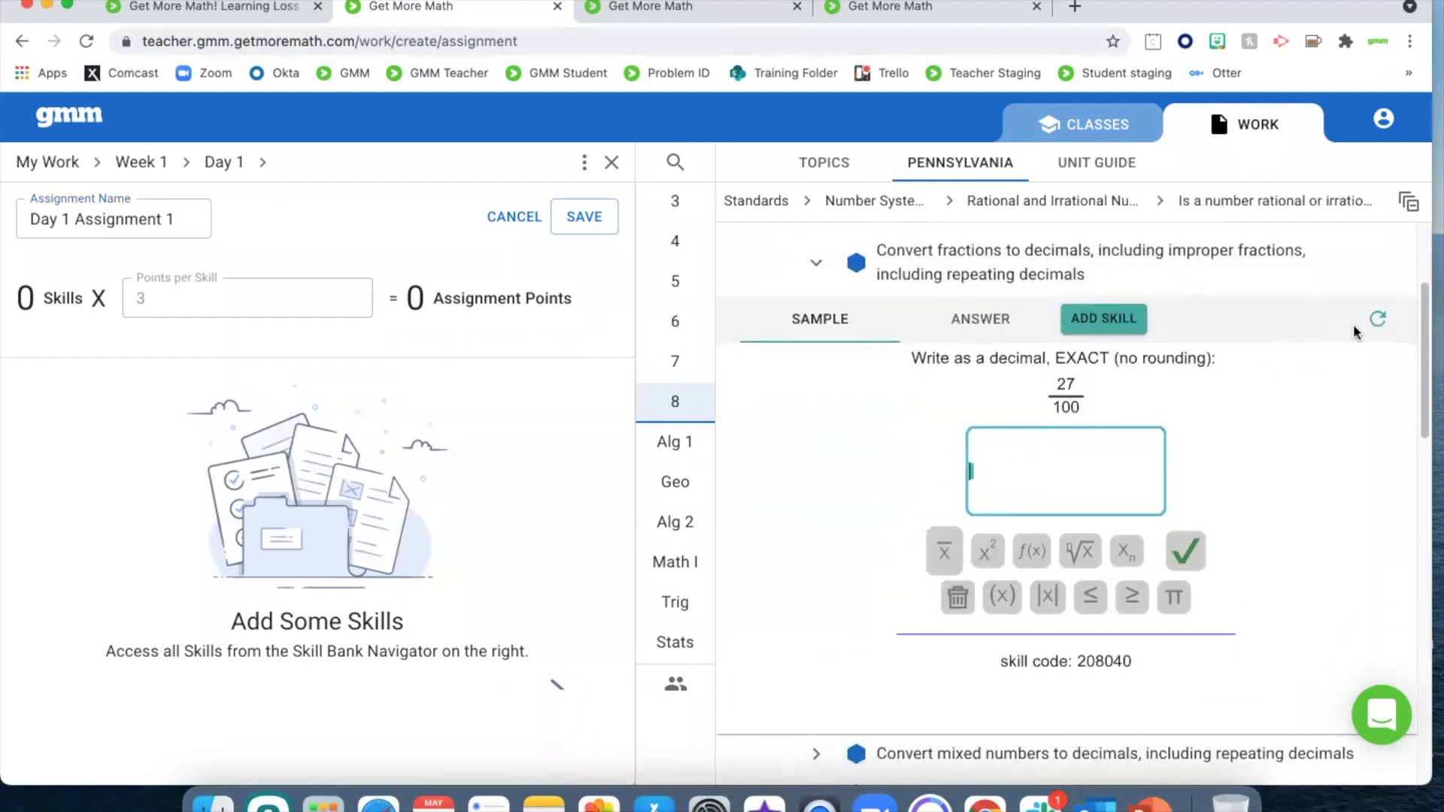
left_click(1375, 321)
left_click(1373, 322)
left_click(1373, 322)
View the skill's answer and generate several new answers to see the range of results
left_click(976, 325)
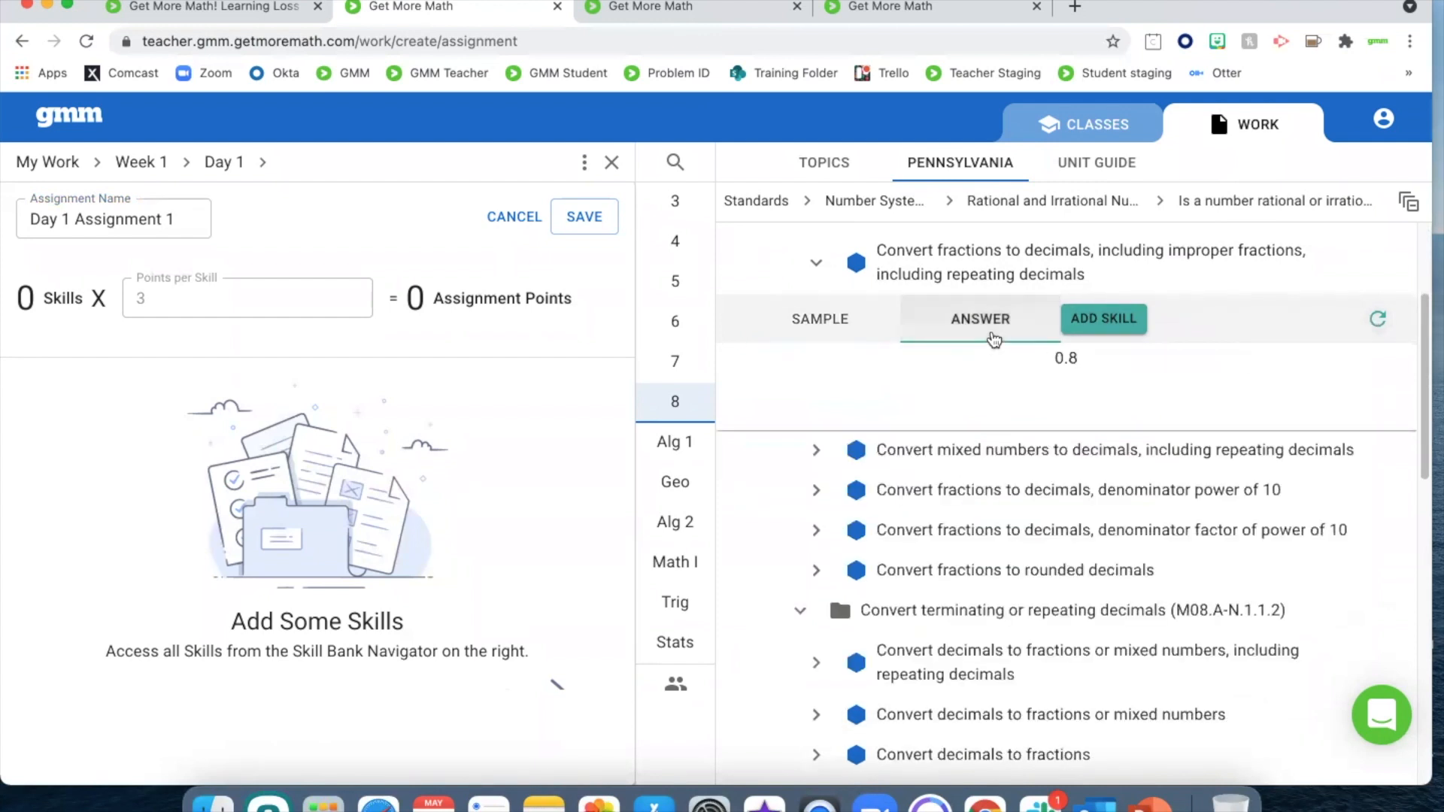
left_click(1377, 322)
left_click(1376, 322)
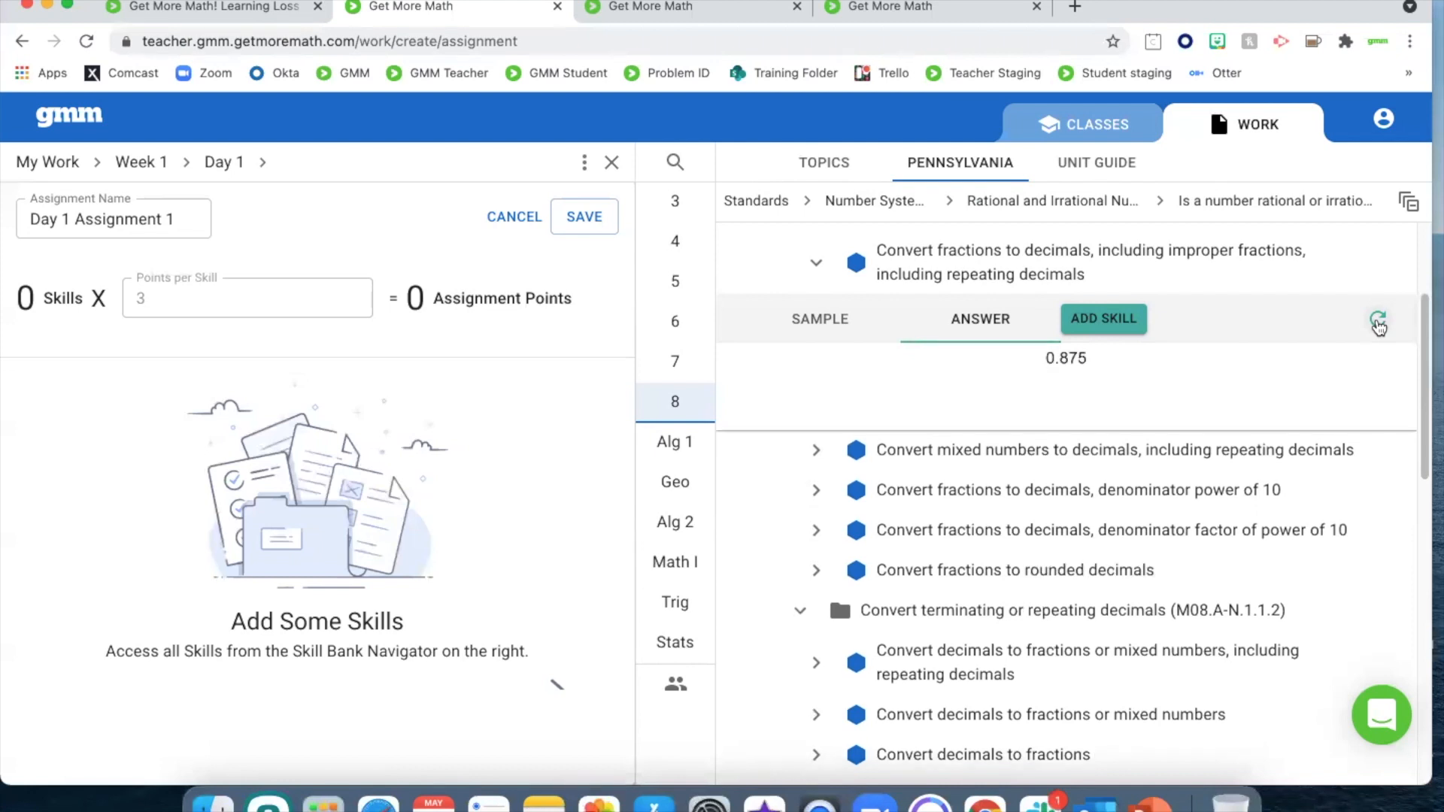
left_click(1377, 322)
left_click(1377, 322)
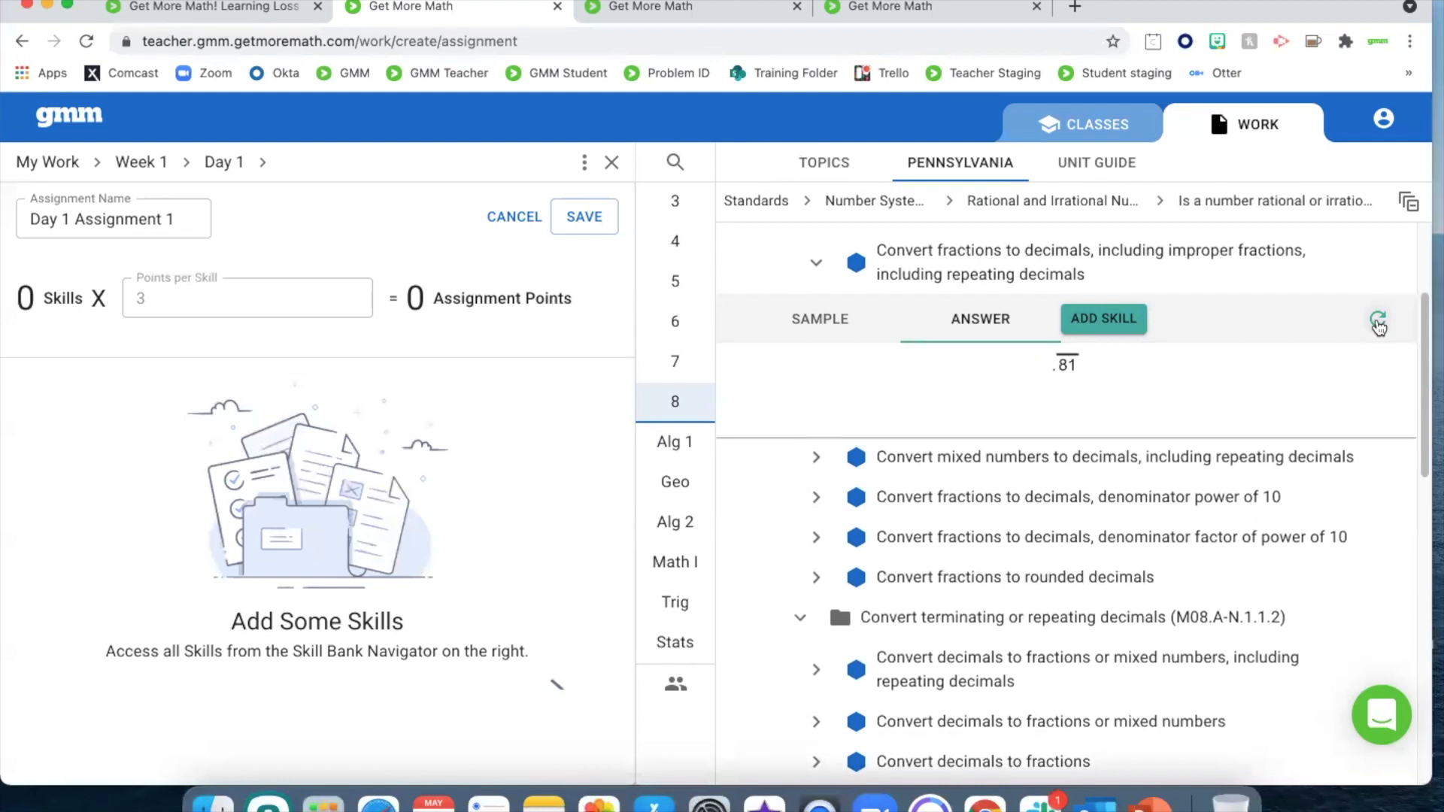
left_click(1377, 322)
Return to the sample problem and add this fractions-to-decimals skill to Day 1 Assignment 1
left_click(814, 319)
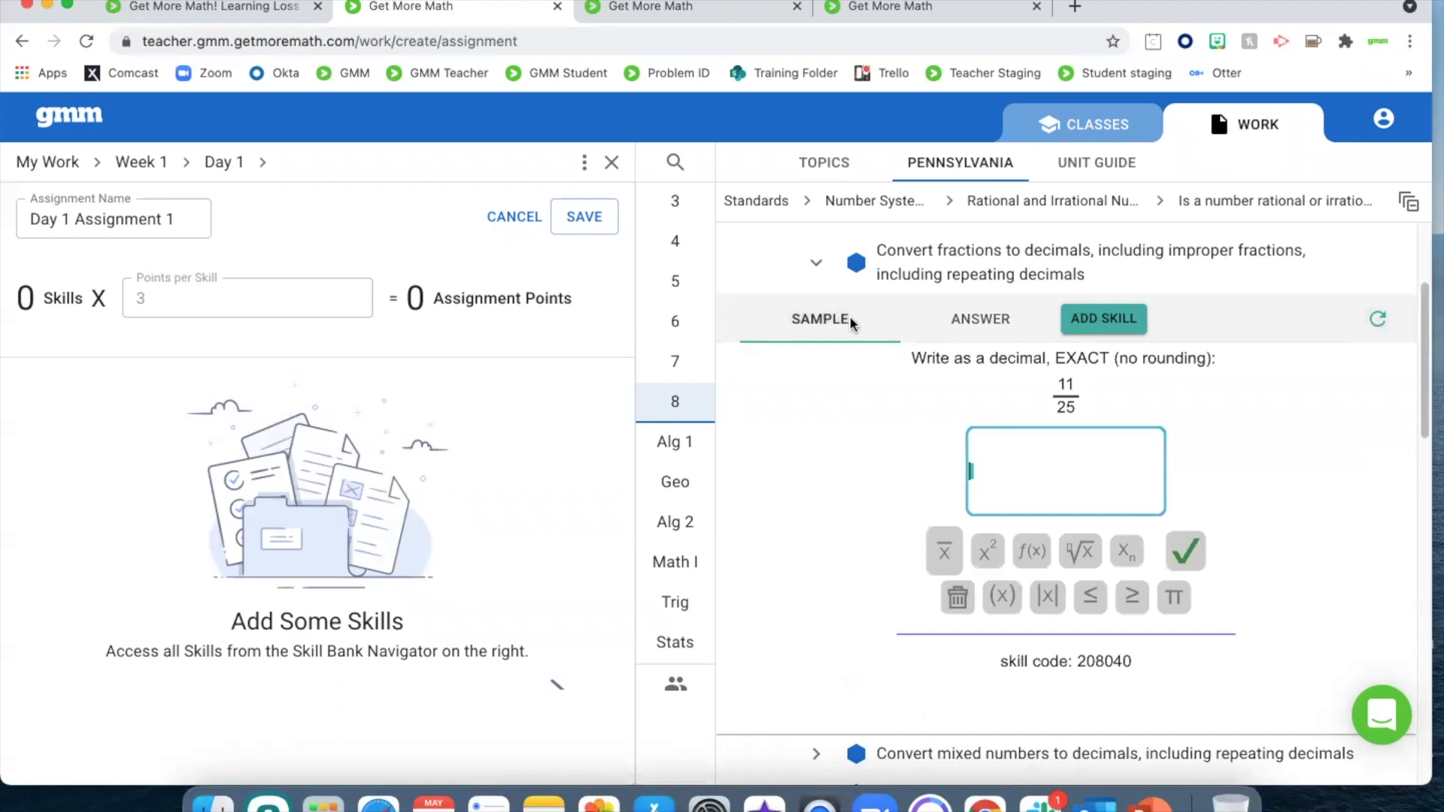
left_click(1073, 319)
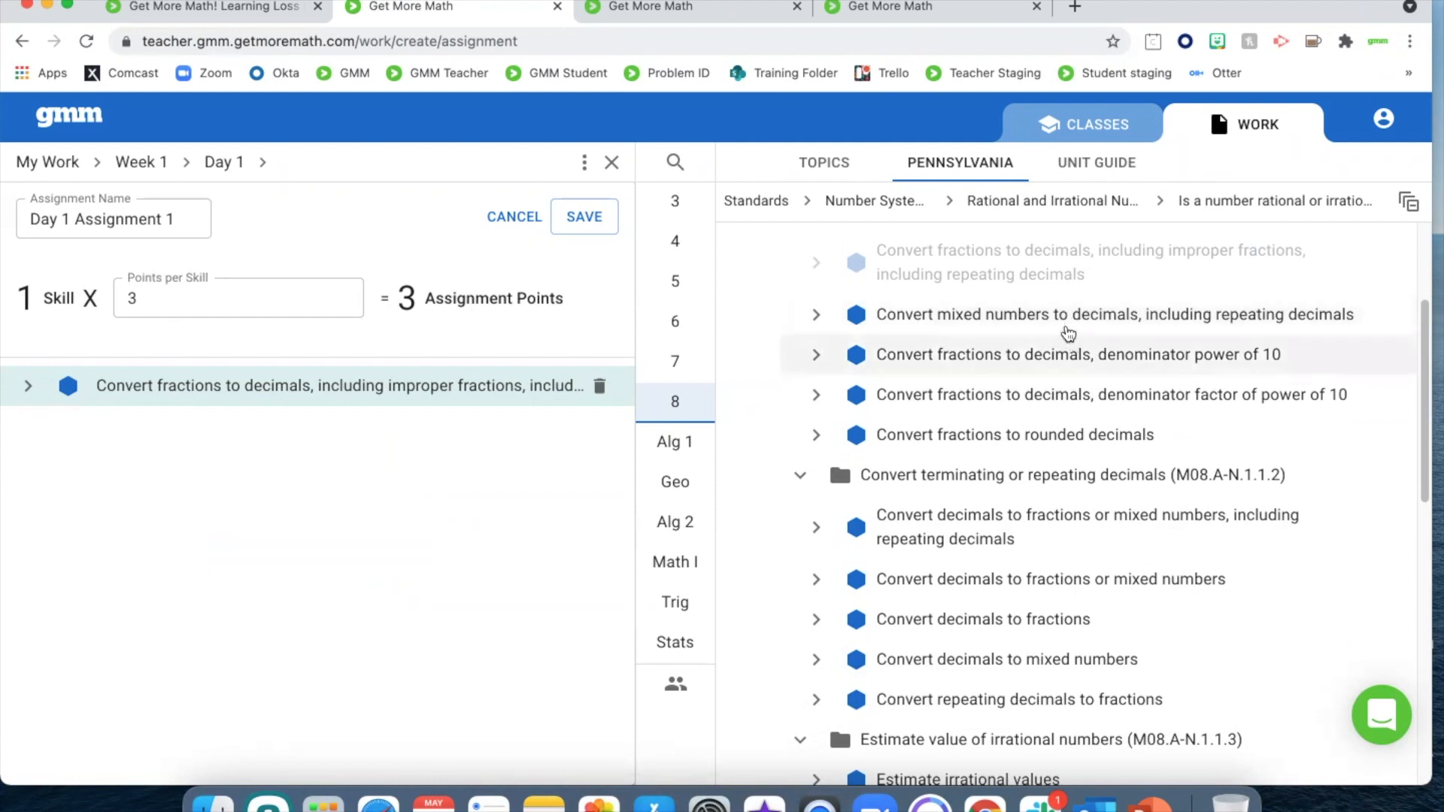
Add the skills "Convert mixed numbers to decimals, including repeating decimals" and "Convert fractions to rounded decimals" to Day 1 Assignment 1 and save it
left_click(1066, 325)
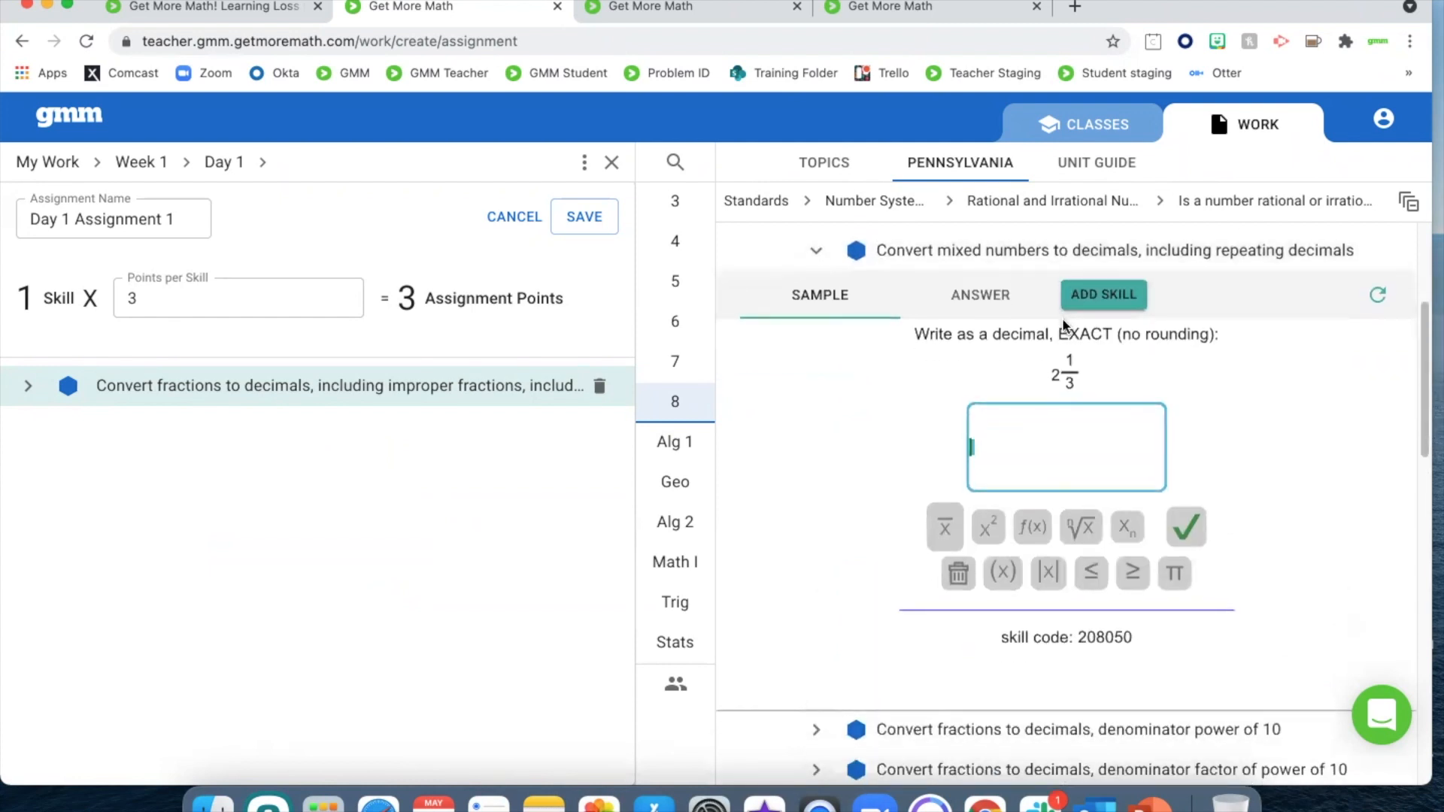
left_click(1105, 297)
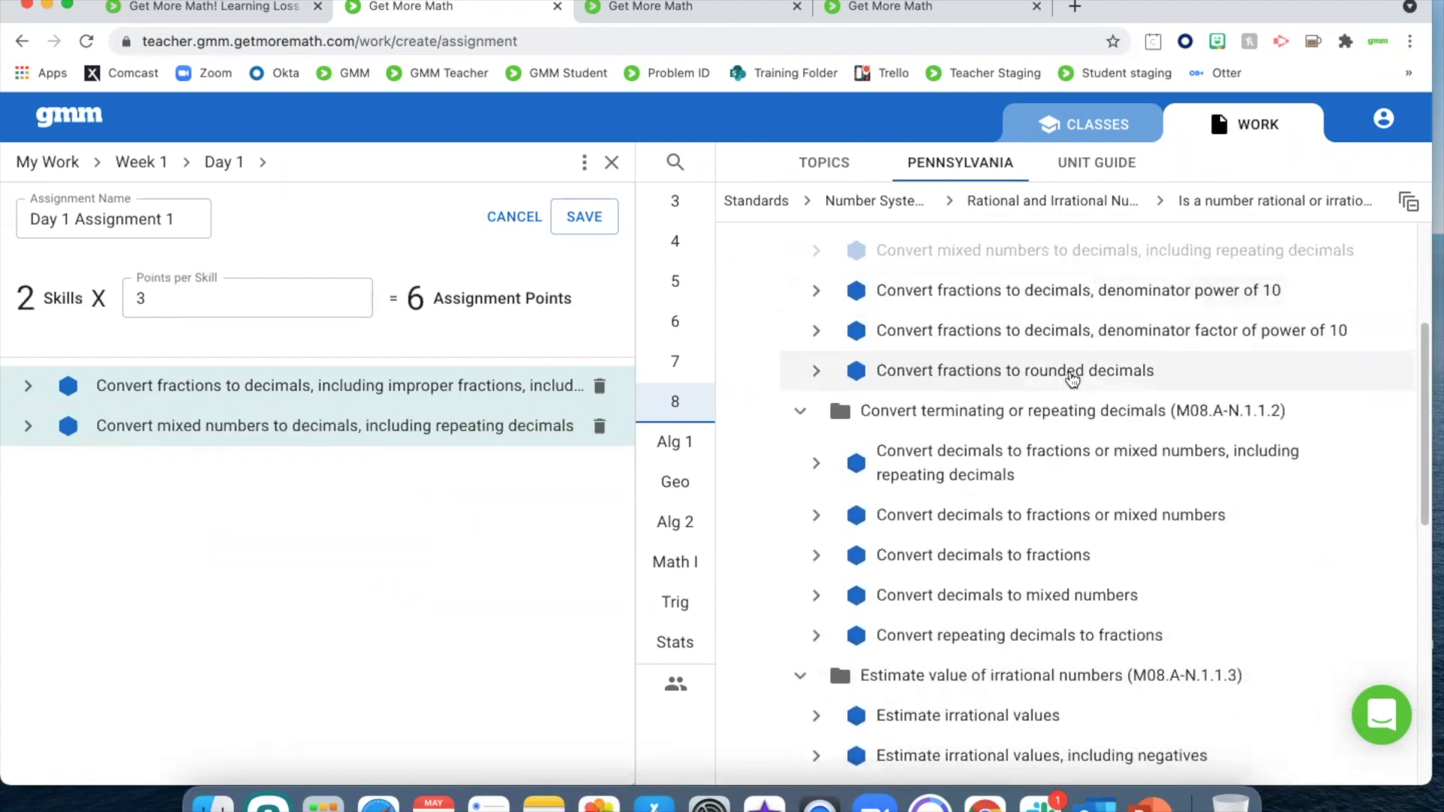
left_click(1072, 379)
left_click(1106, 294)
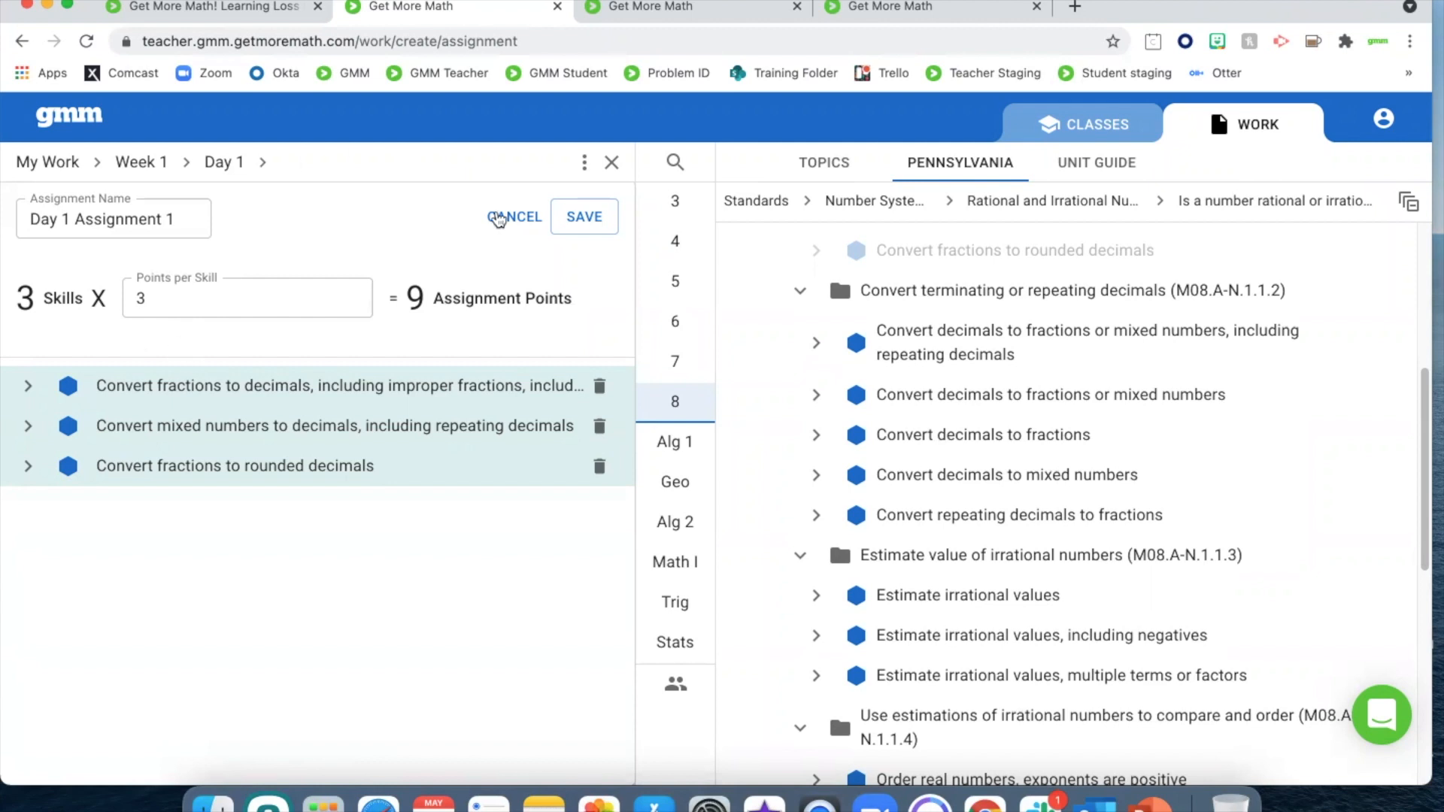
left_click(594, 219)
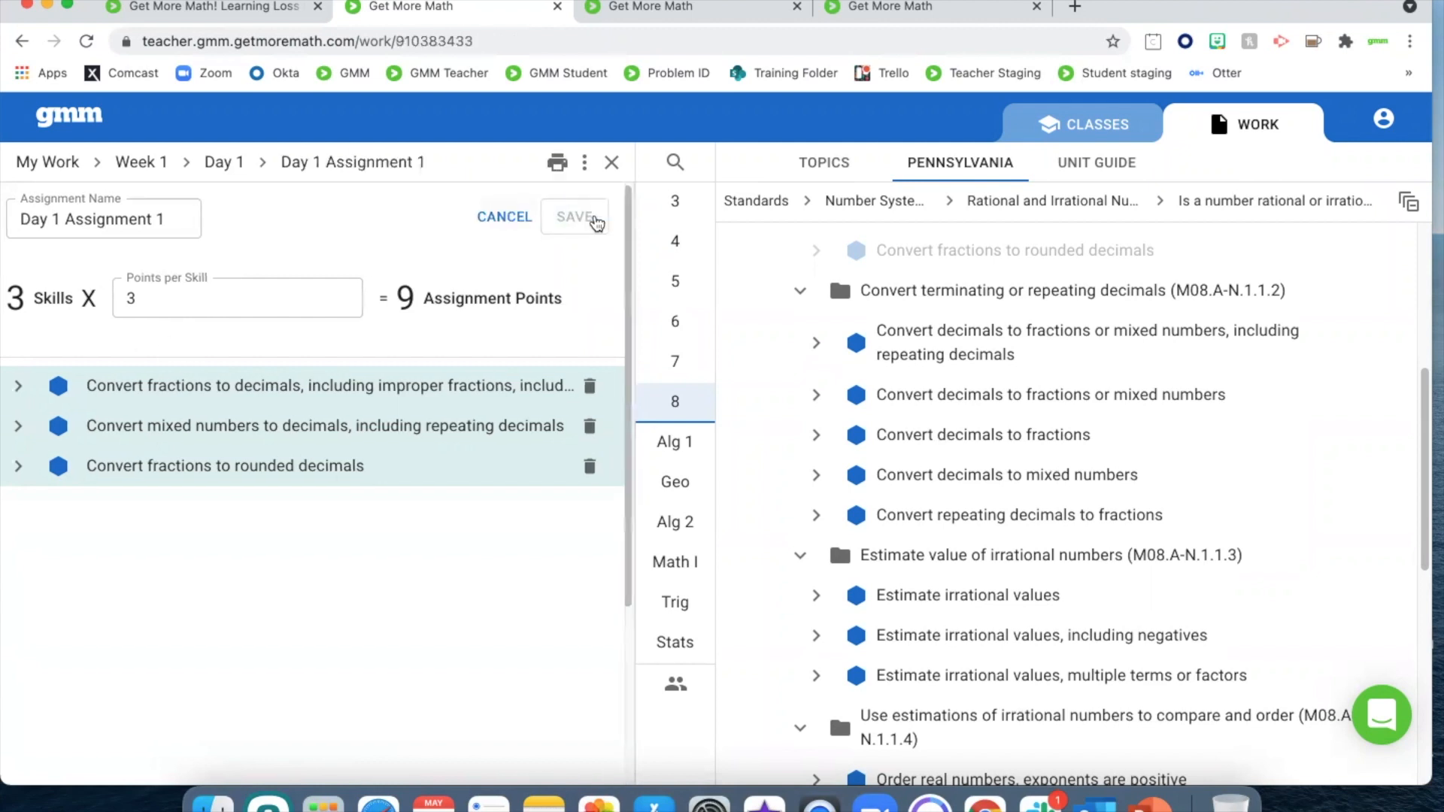
left_click(611, 163)
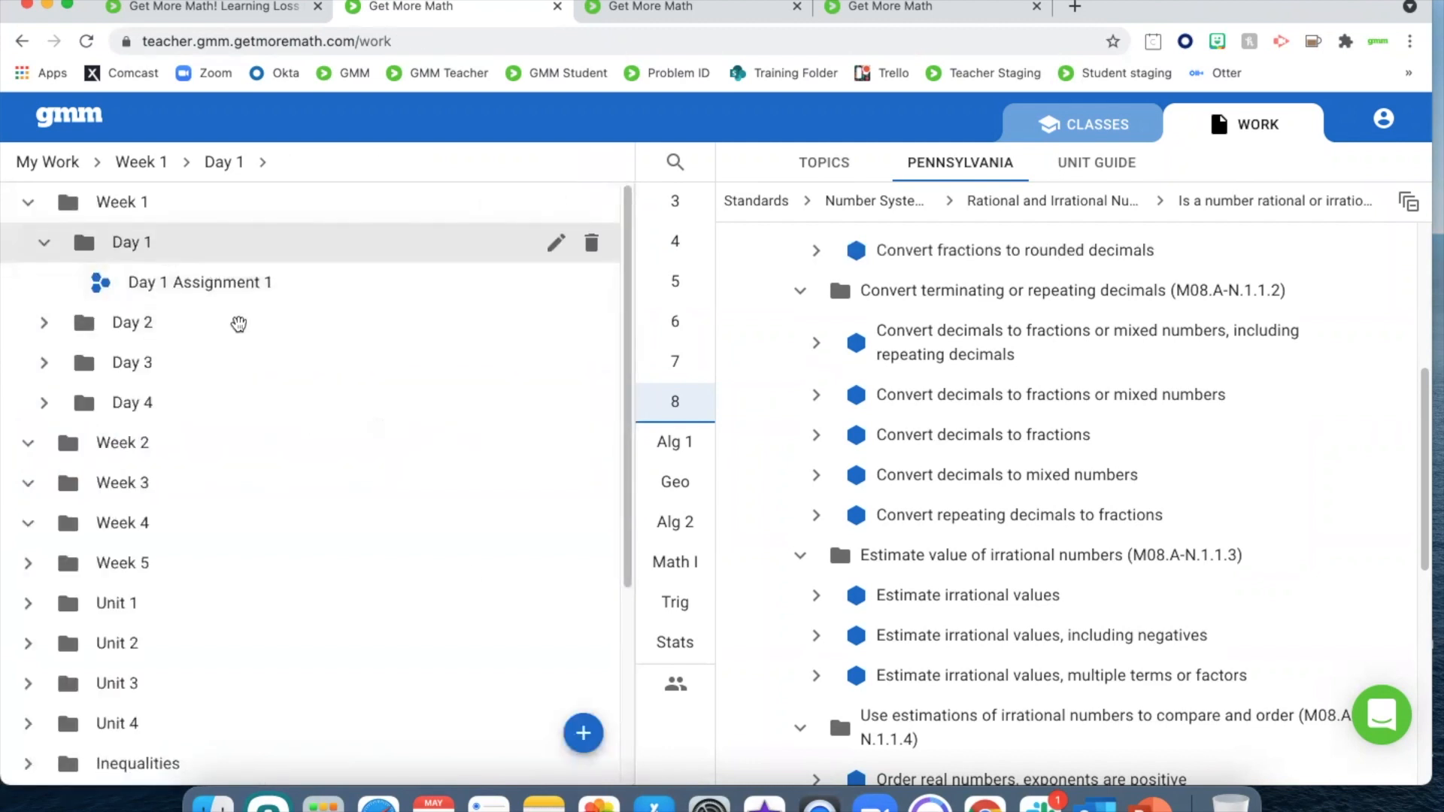
Create a second assignment in the Day 1 folder of Week 1, named "Day 1 Assignment 2"
left_click(591, 742)
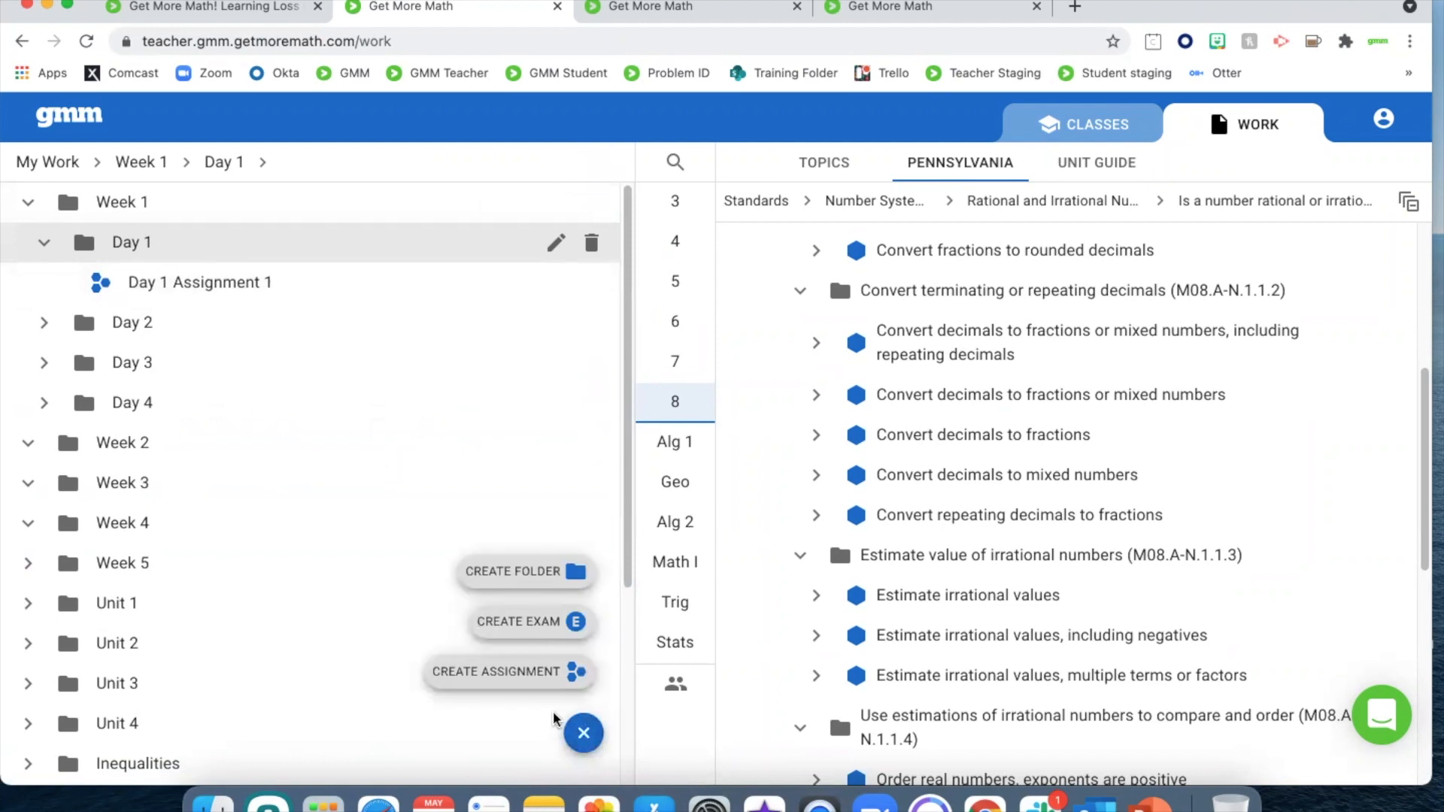
left_click(537, 677)
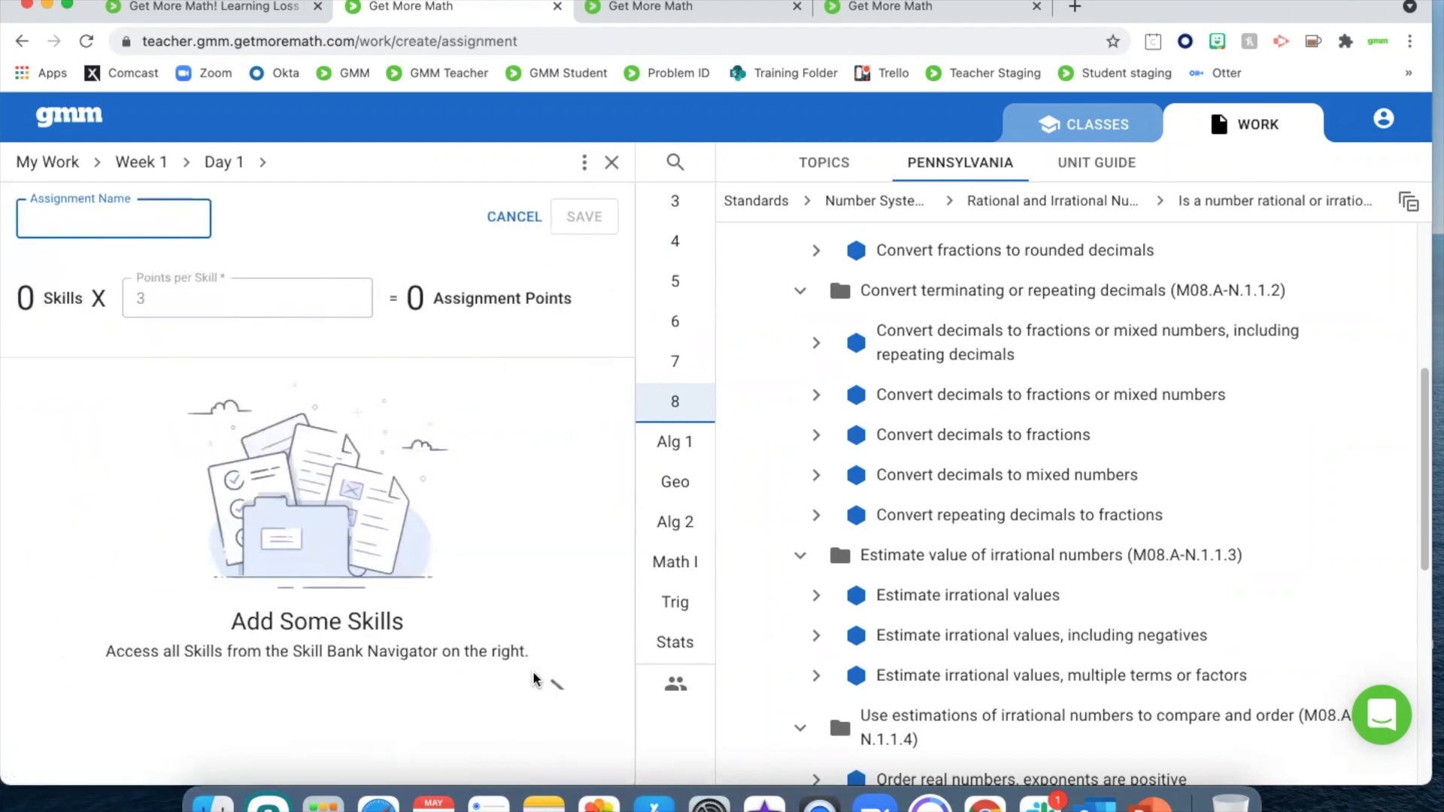
type("Day 1 ")
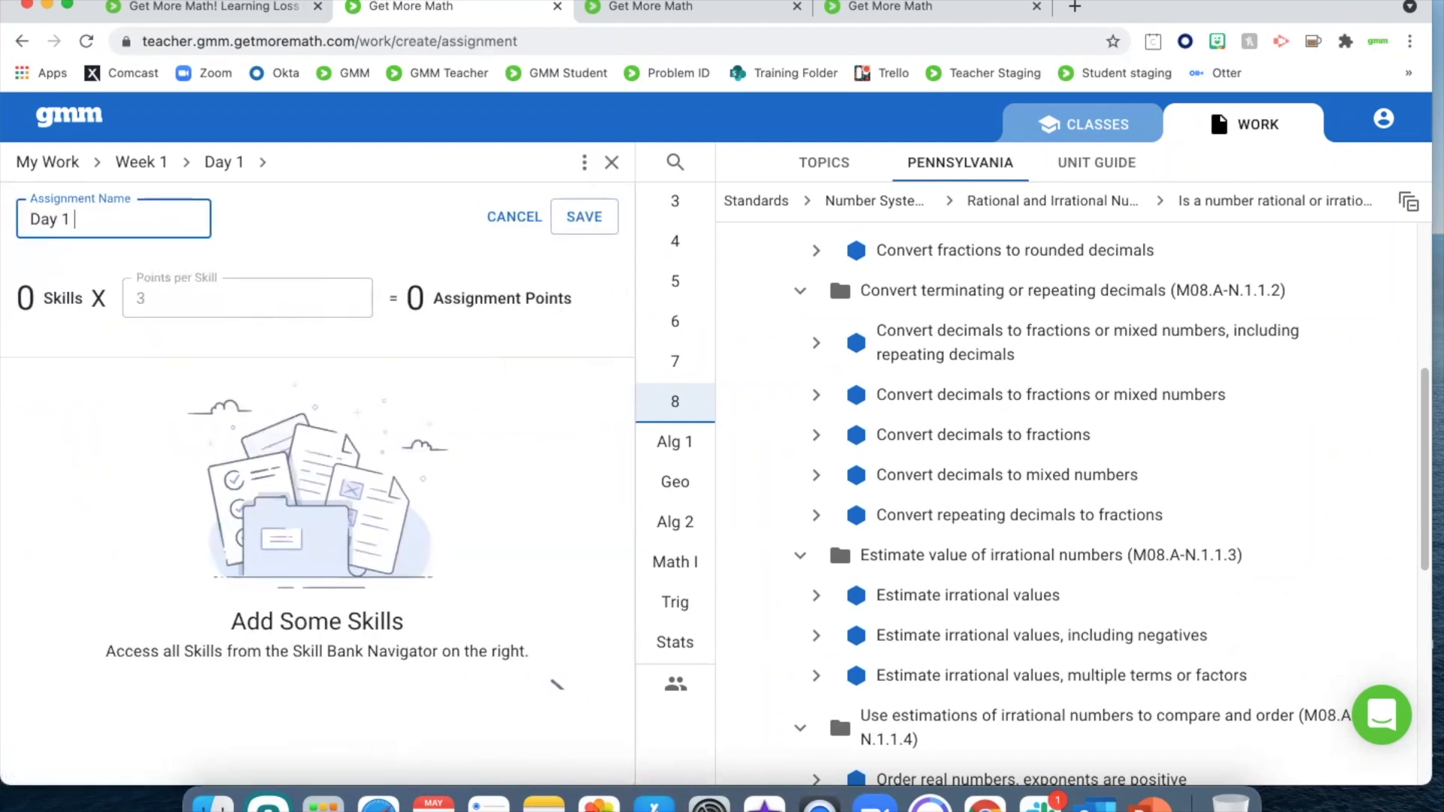
type("Assignment 2")
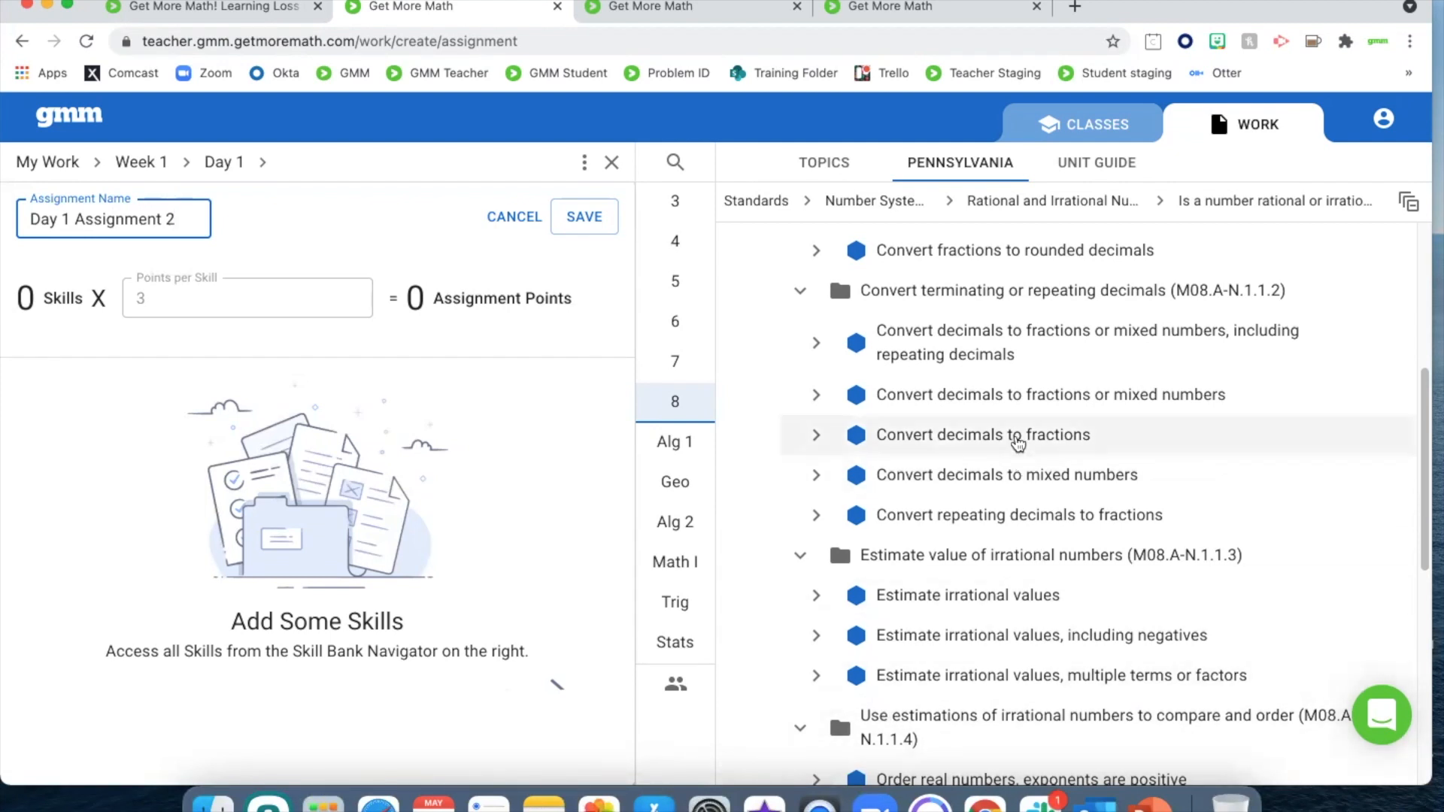
Add the skills "Convert decimals to fractions", "Convert decimals to mixed numbers" and "Convert repeating decimals to fractions" to Day 1 Assignment 2
left_click(1015, 435)
left_click(1104, 305)
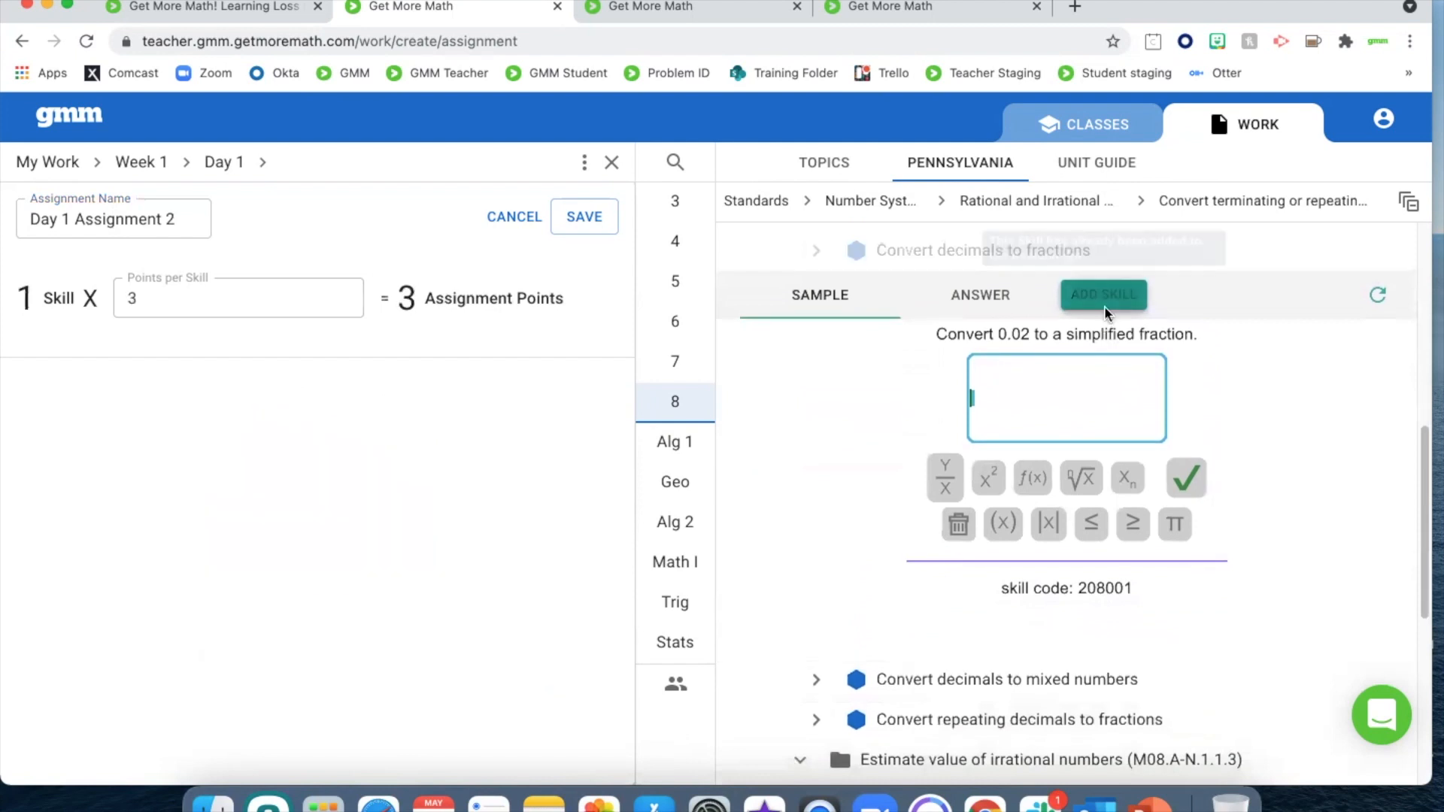
left_click(1007, 303)
left_click(1102, 332)
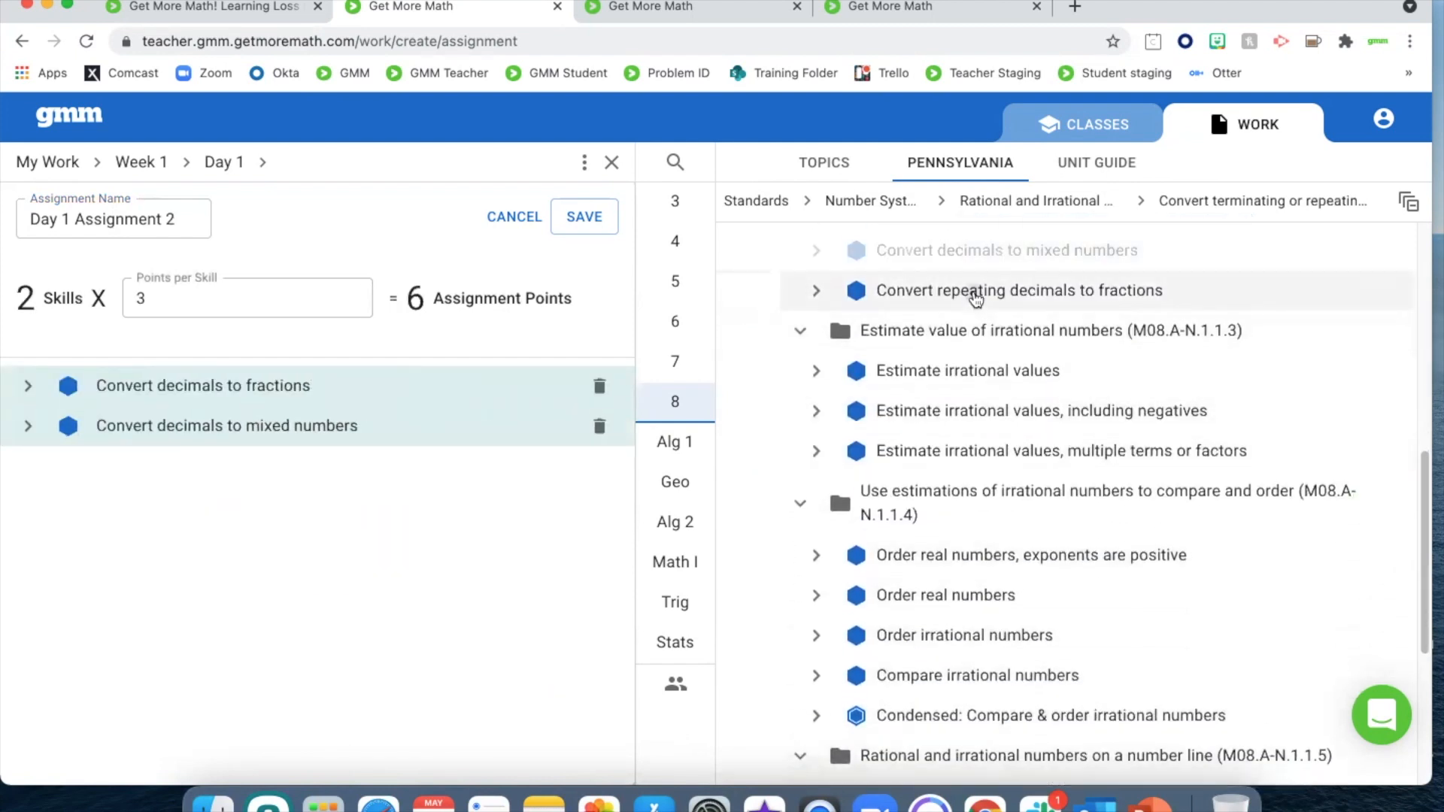
left_click(977, 293)
left_click(1104, 332)
Save and close Day 1 Assignment 2, and reorder the Day 1 folder so that Day 1 Assignment 1 comes first
left_click(608, 220)
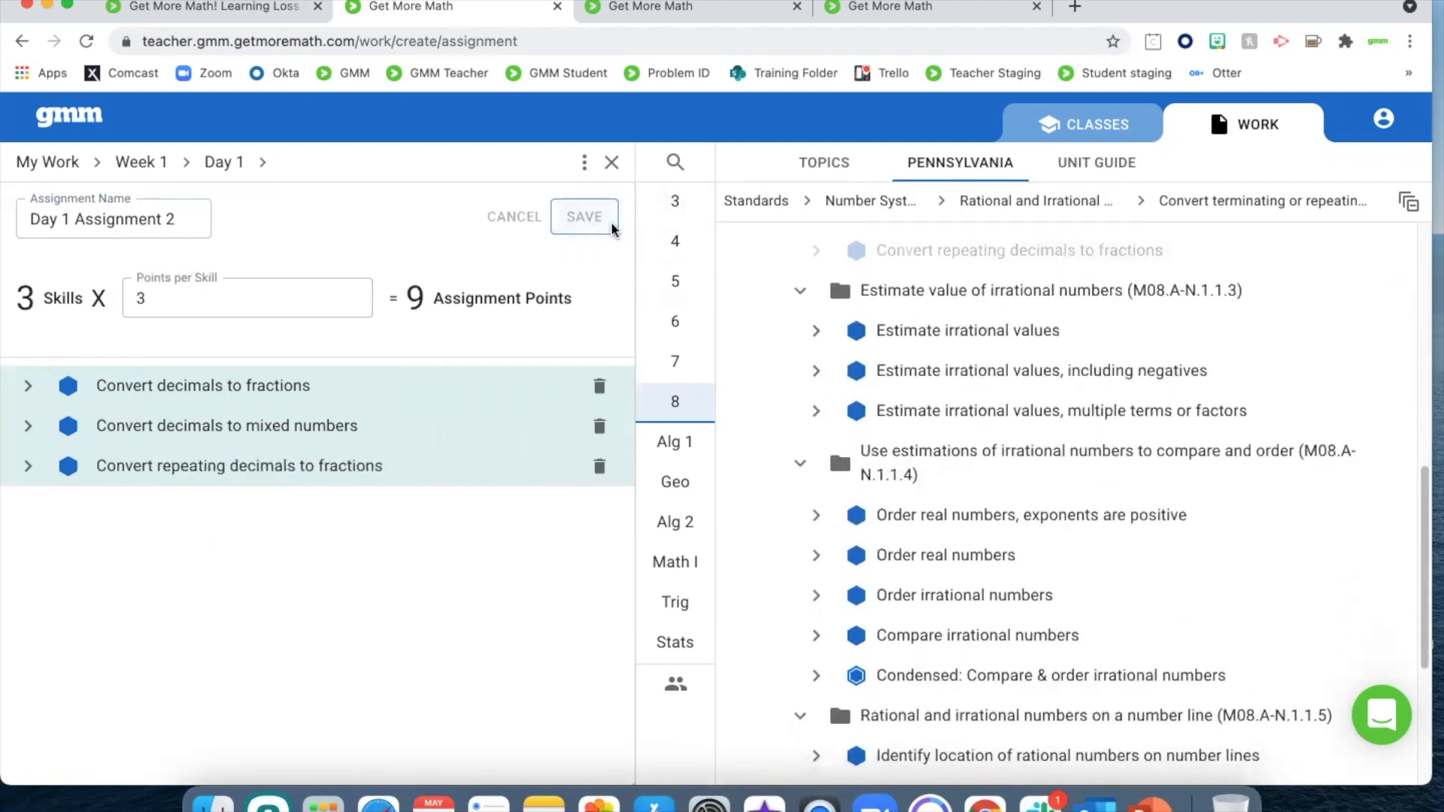
left_click(611, 162)
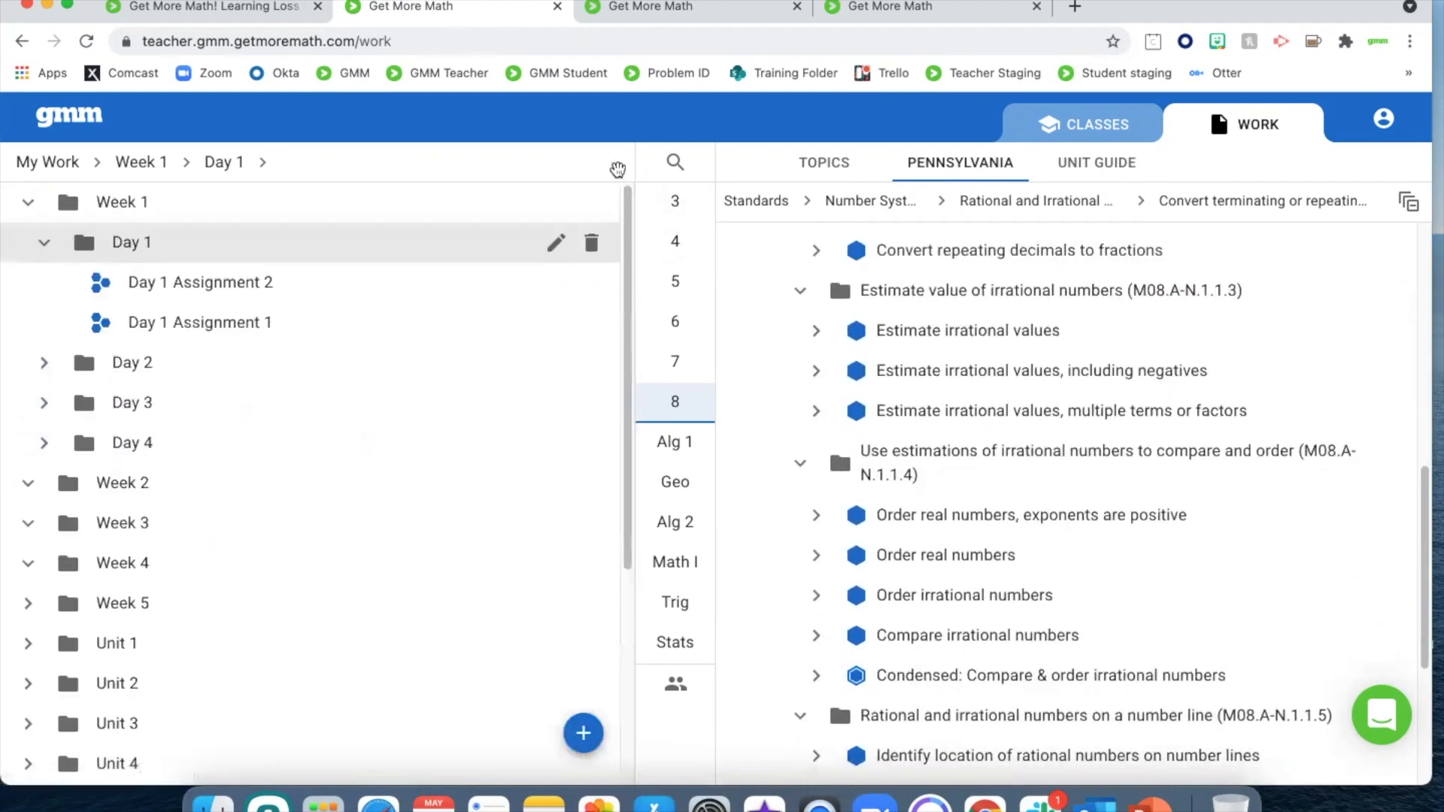
left_click_drag(241, 322, 250, 278)
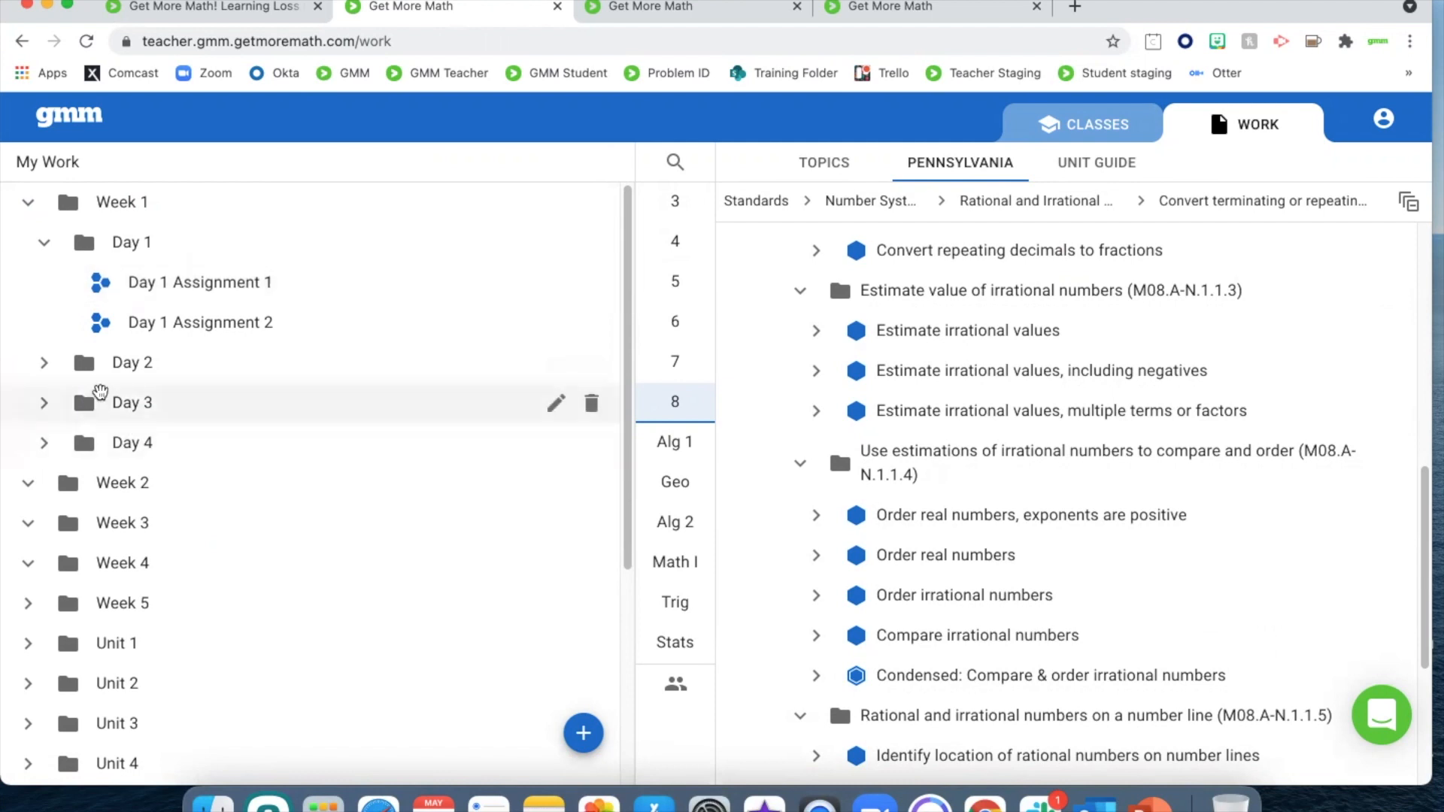
Create a new assignment named "Day 2" in the Day 2 folder of Week 1
left_click(126, 368)
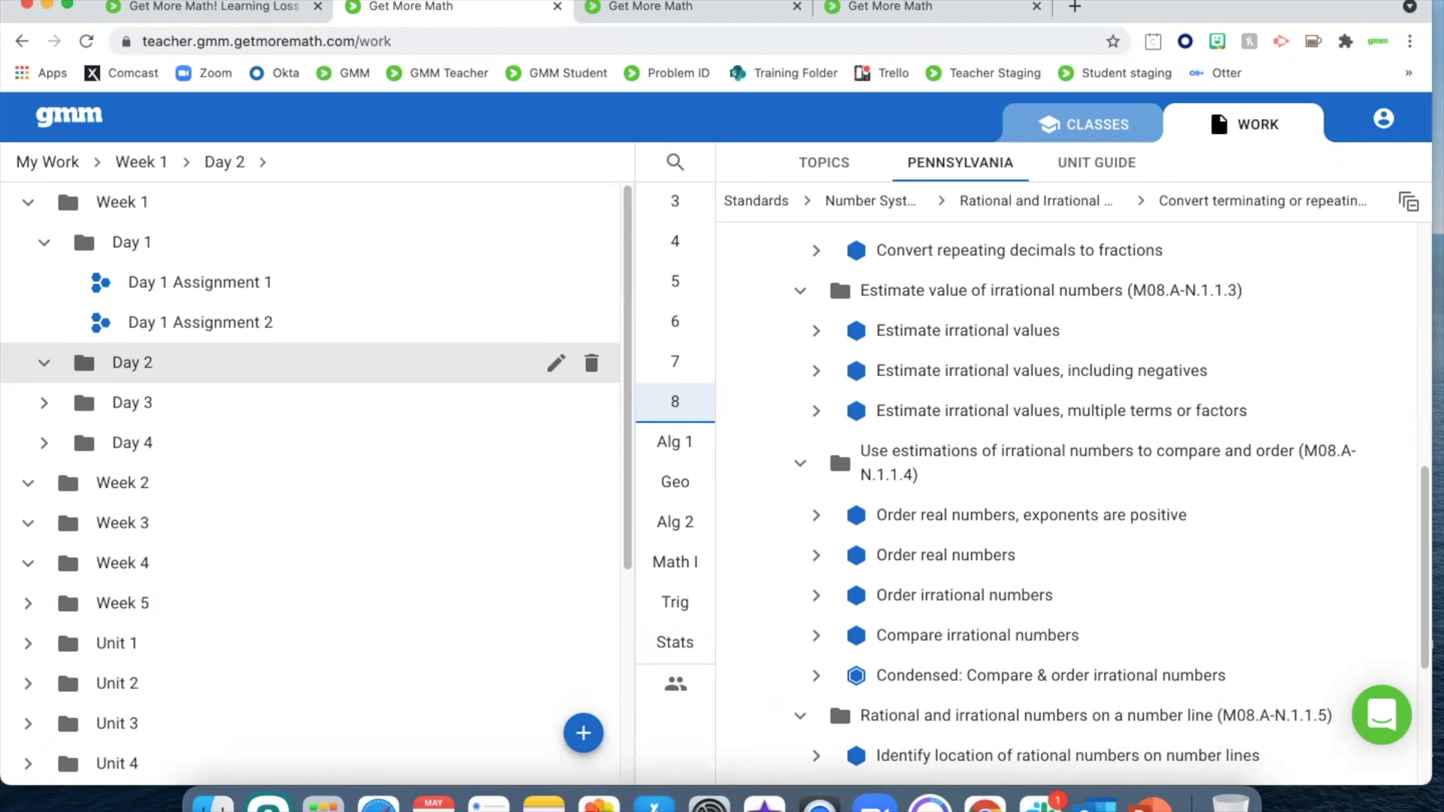
left_click(582, 733)
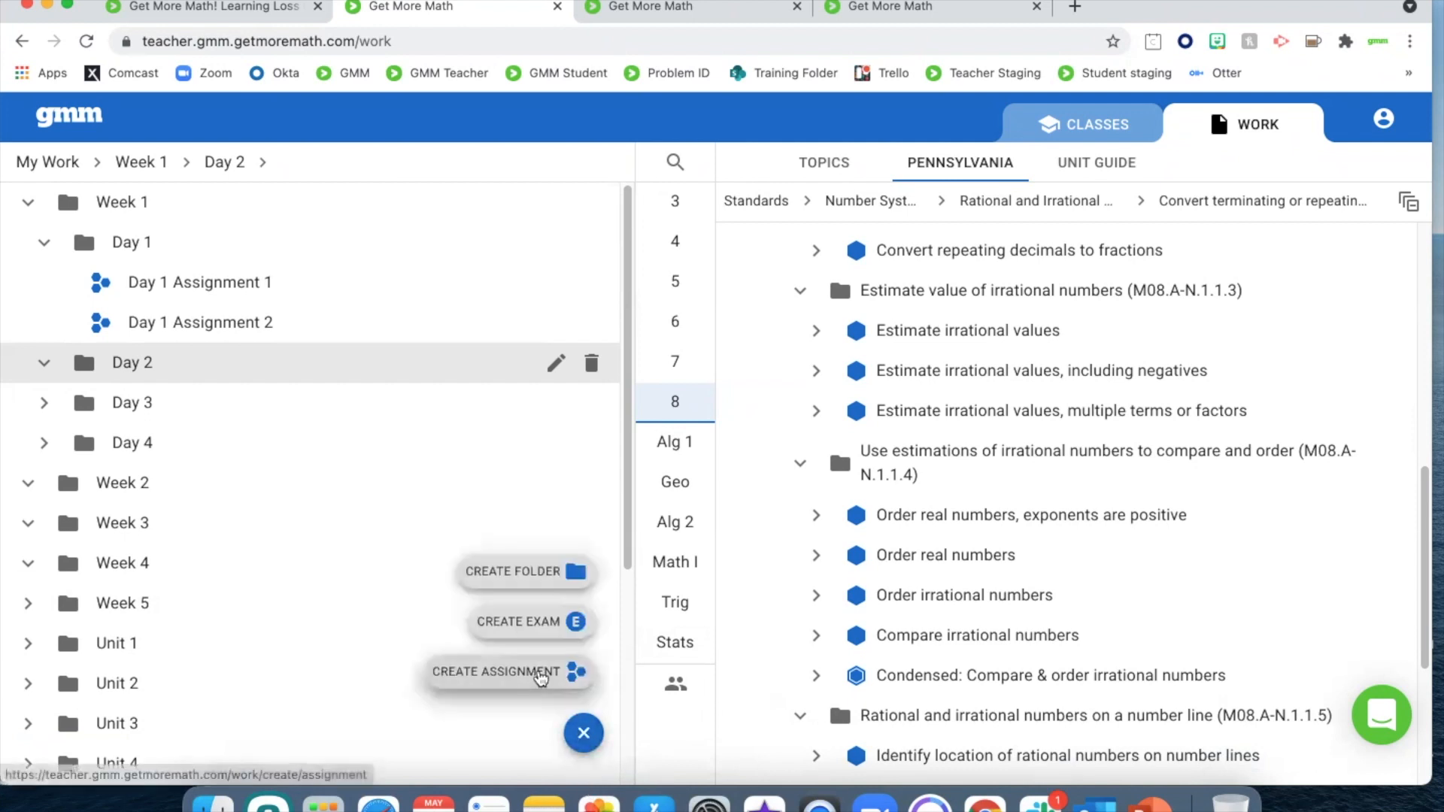
left_click(535, 671)
type("Day 2")
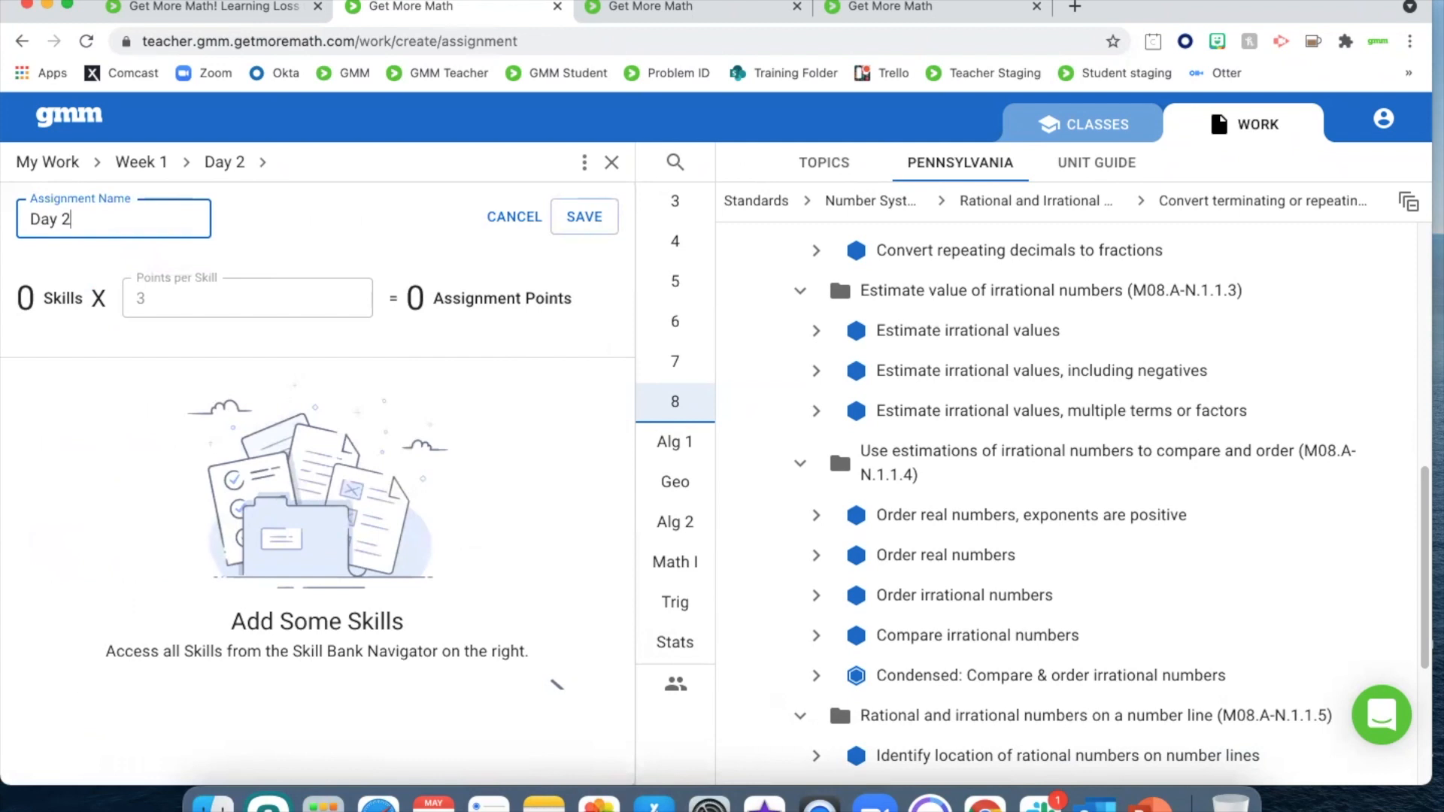
Add the skill "Classify numbers as rational or irrational" from standard M08.A-N.1.1.1 to the Day 2 assignment
scroll(1009, 427, "up", 5)
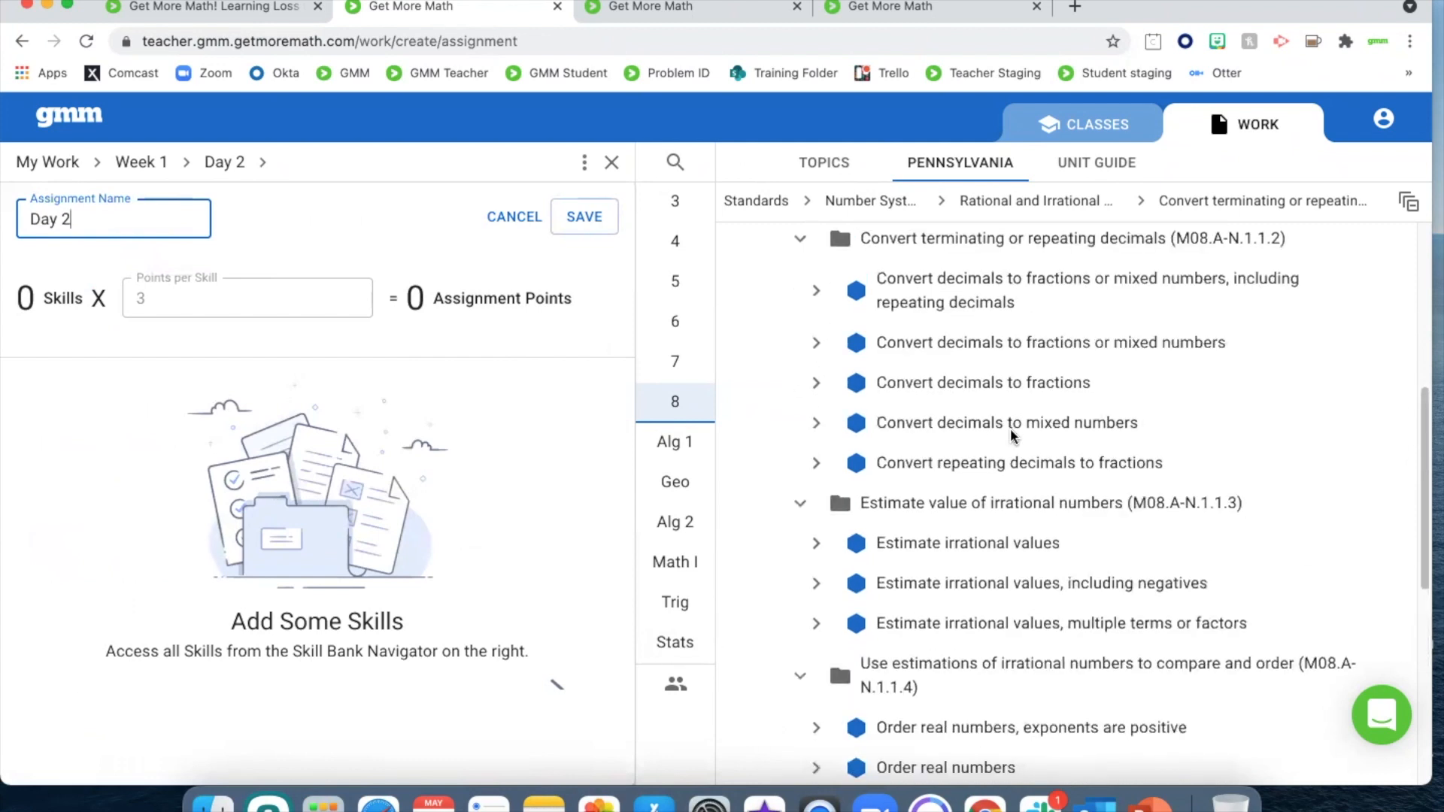
scroll(1009, 427, "up", 1)
scroll(959, 341, "up", 8)
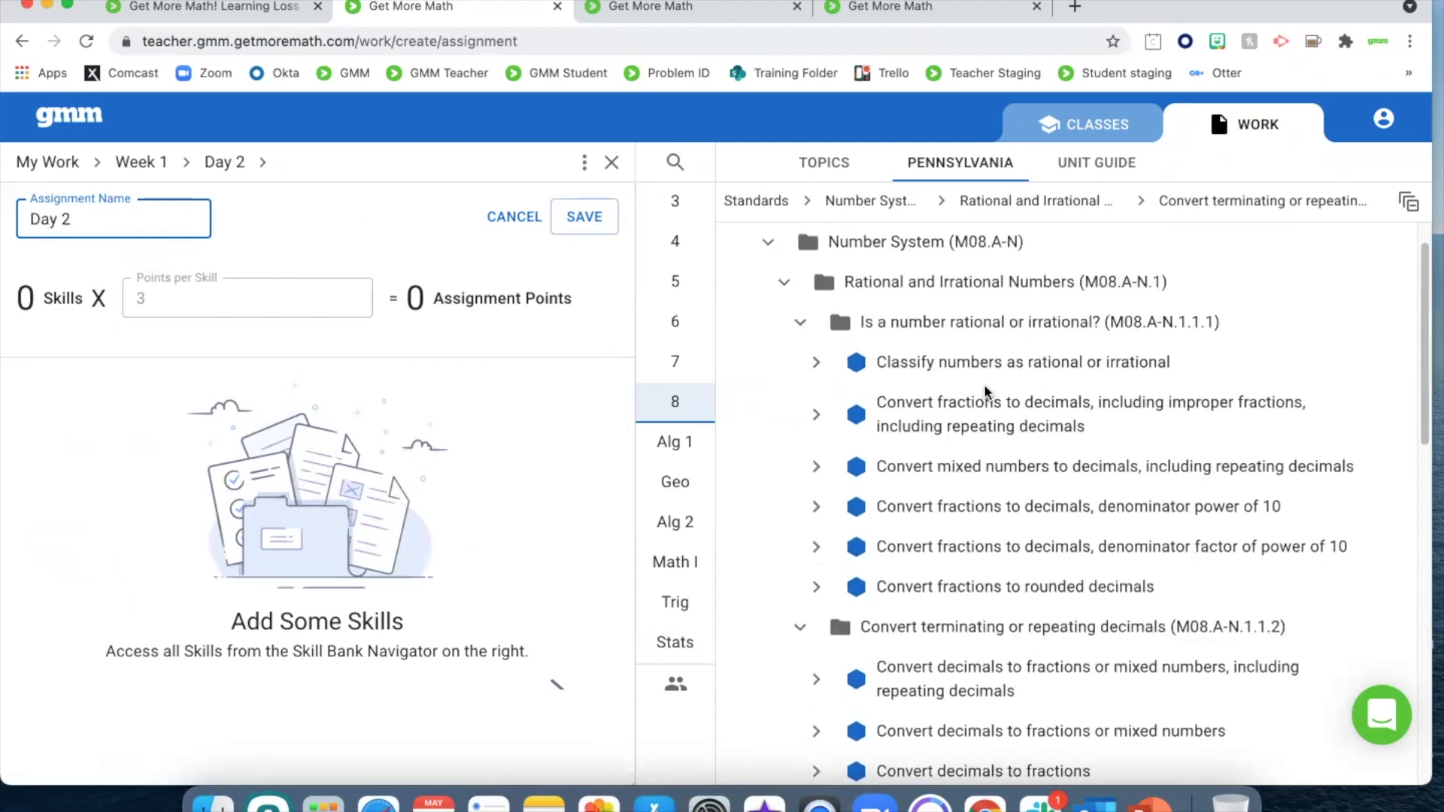
left_click(994, 363)
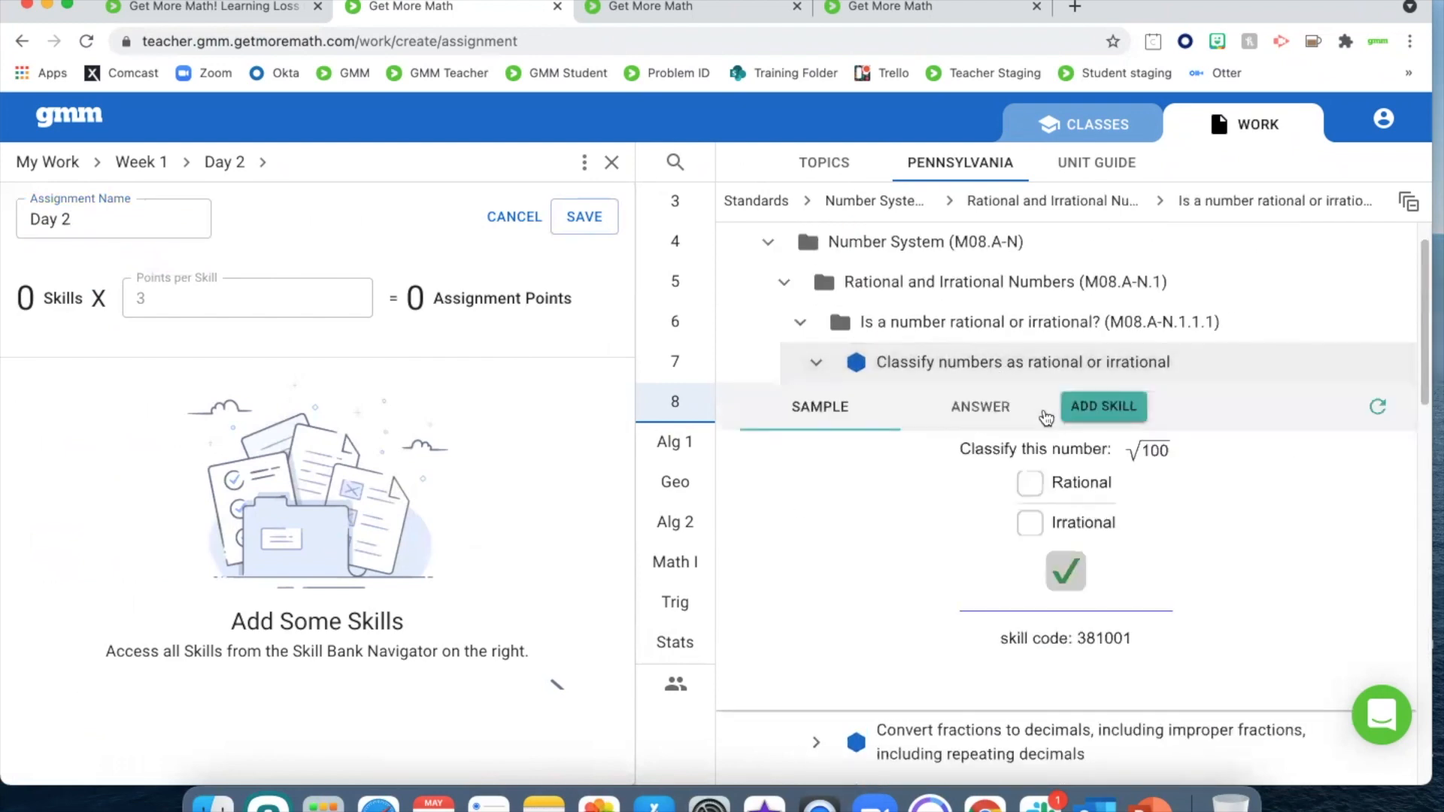
left_click(1102, 296)
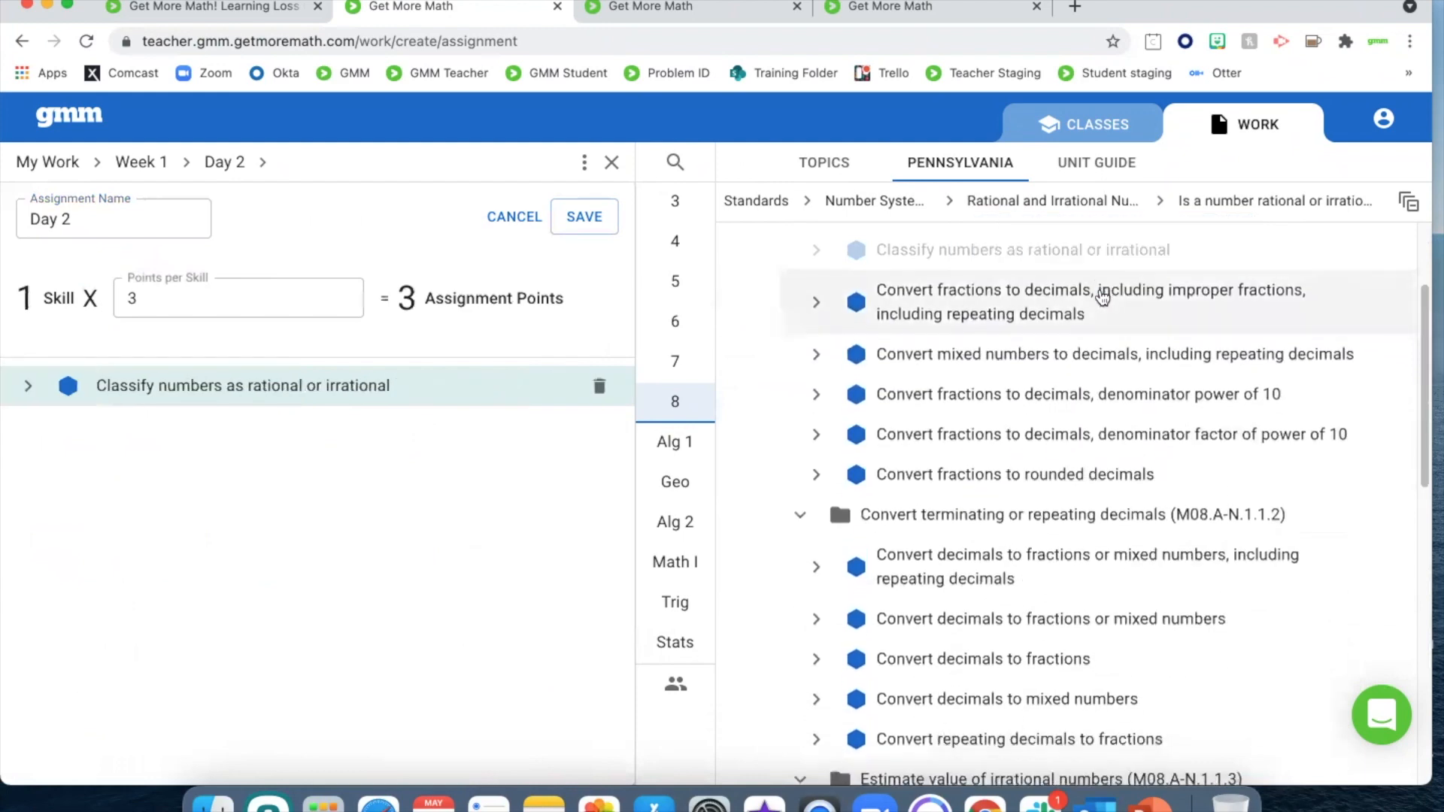
Add the skills "Estimate irrational values" and "Estimate irrational values, including negatives" to the Day 2 assignment, and save and close it
scroll(1018, 590, "down", 5)
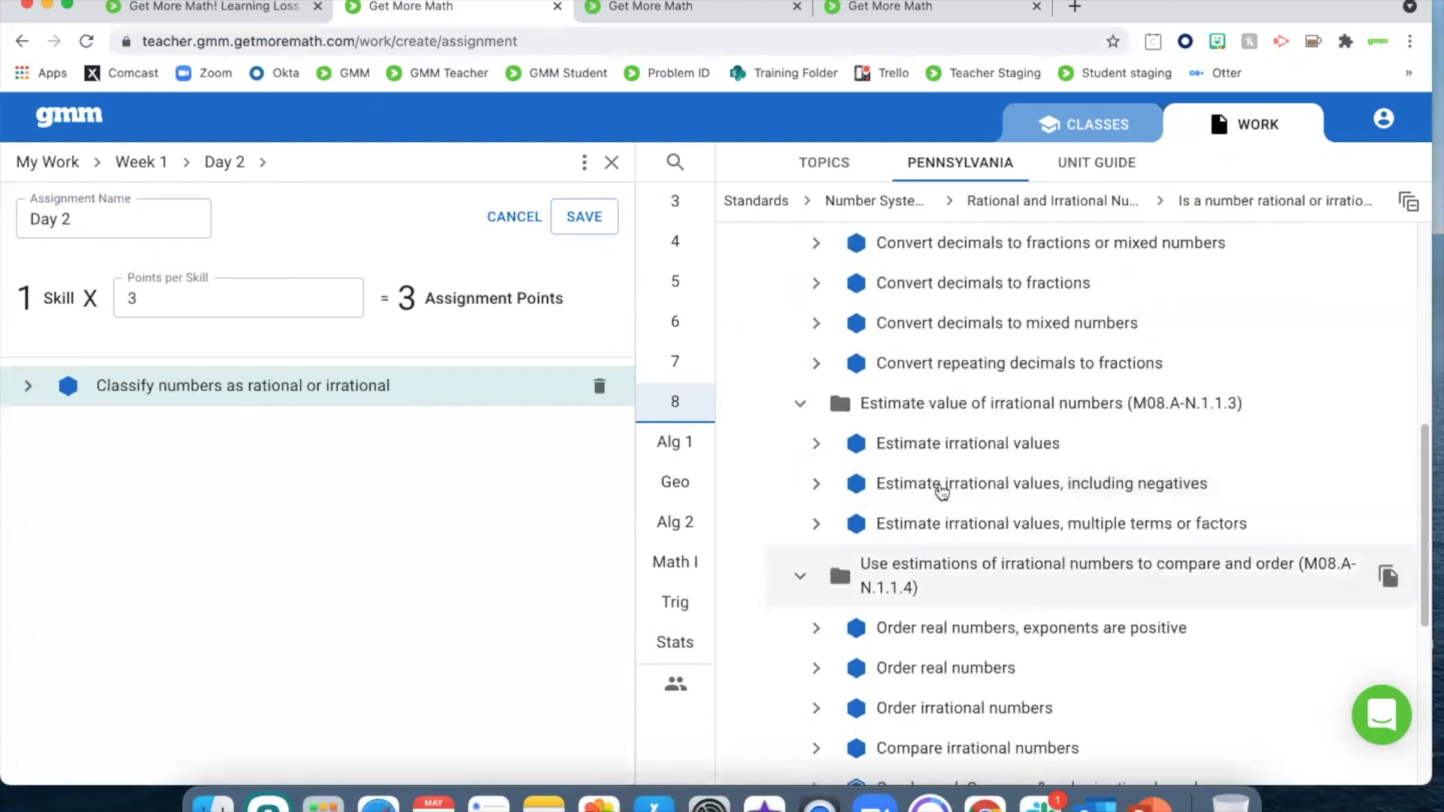
left_click(939, 437)
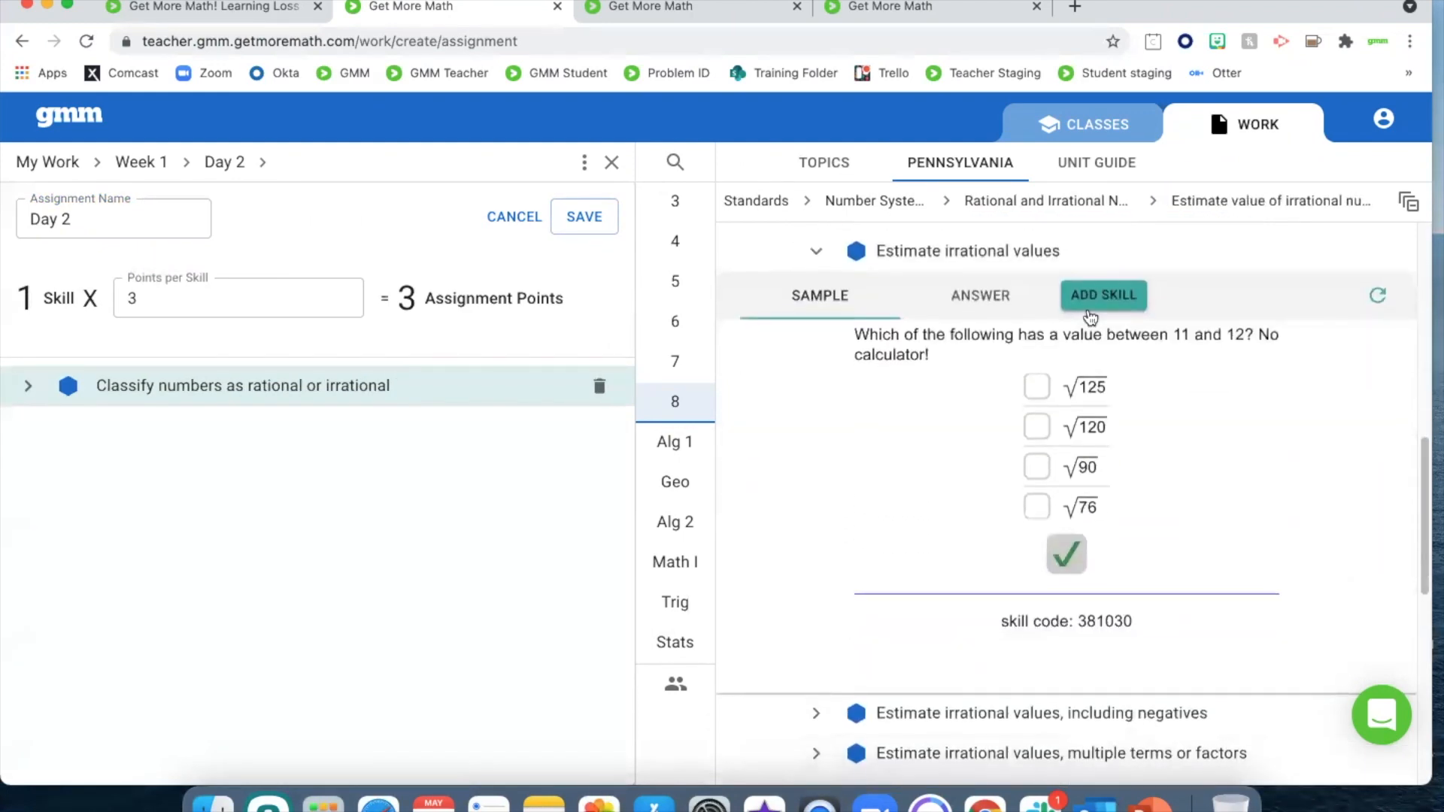
left_click(1097, 295)
left_click(1007, 293)
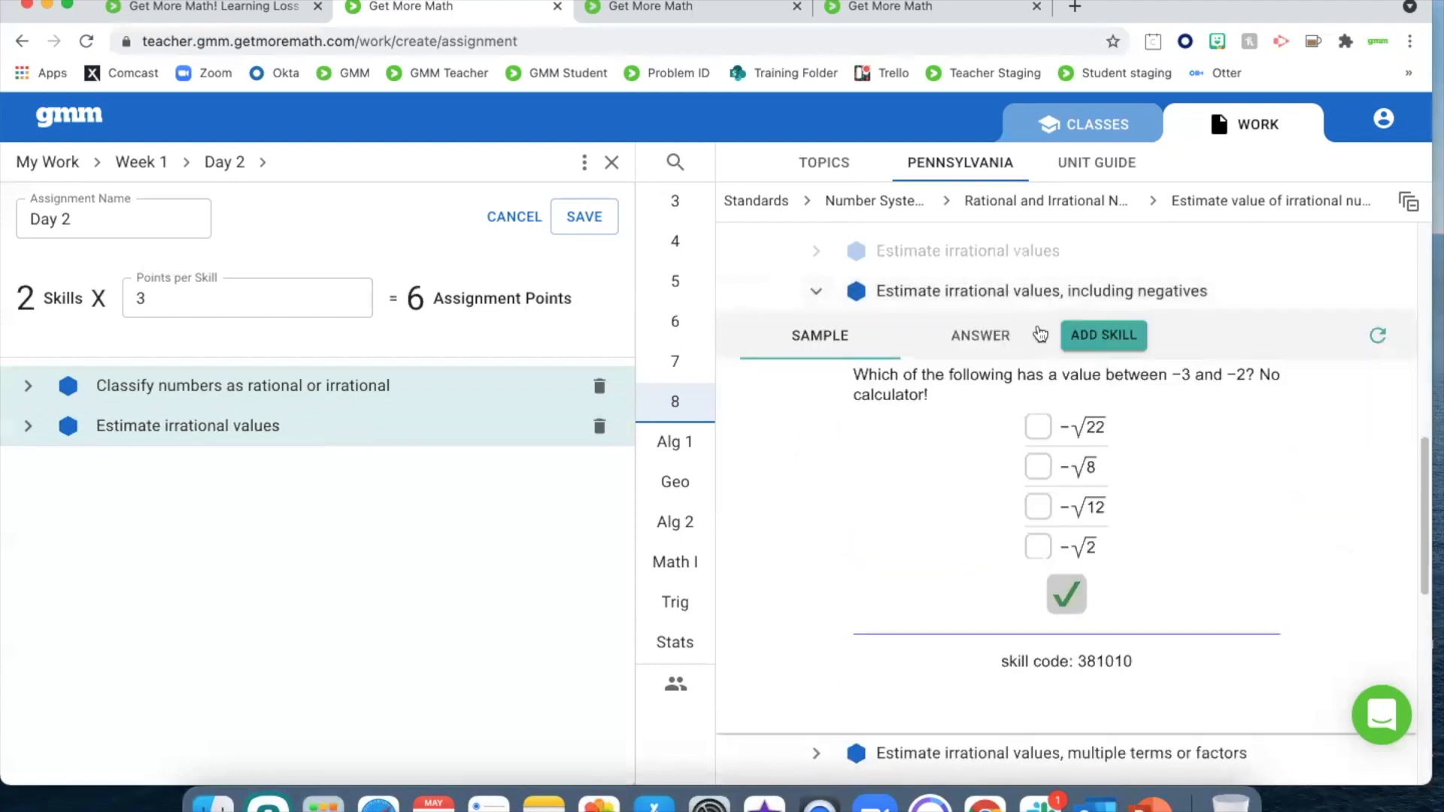
left_click(1087, 307)
left_click(609, 229)
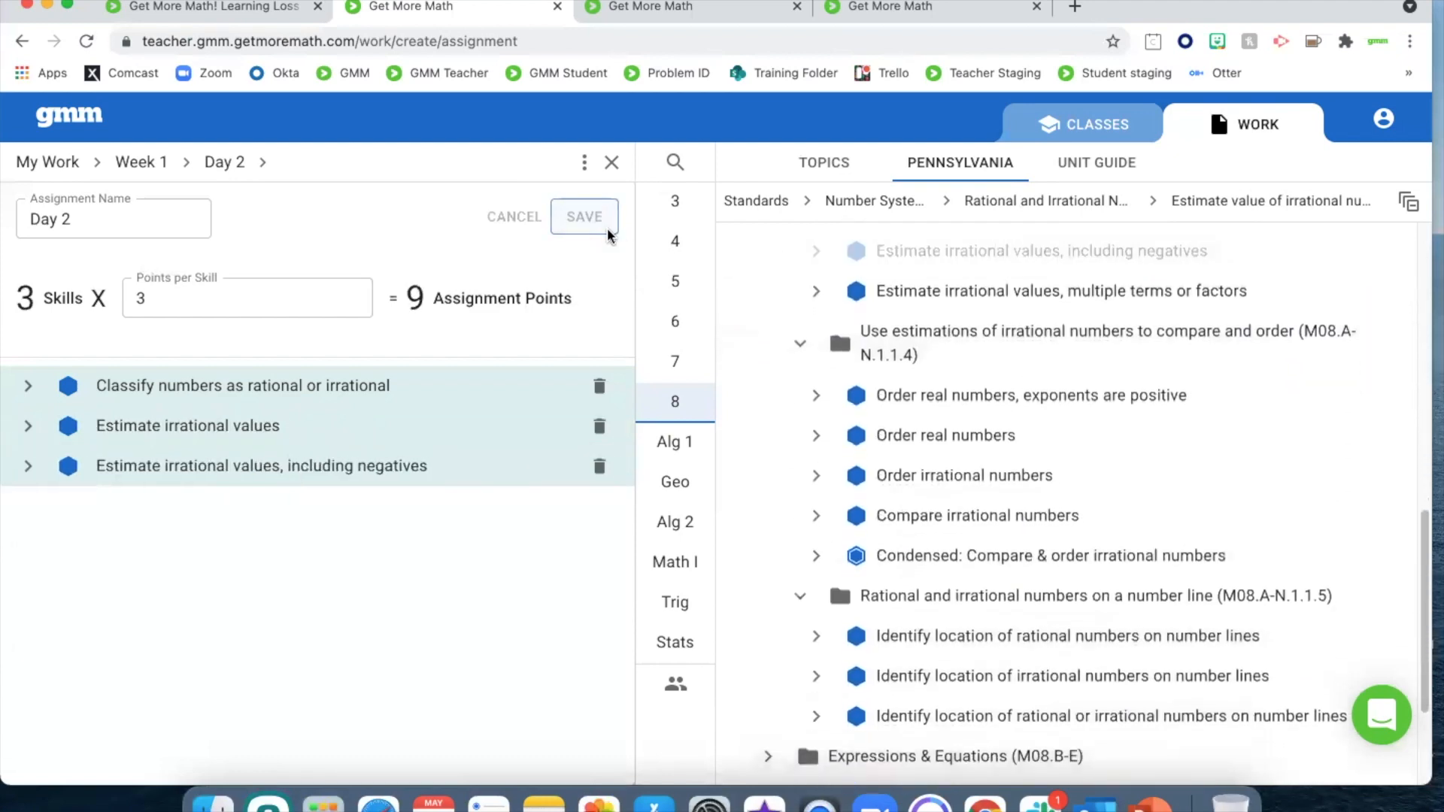
left_click(611, 162)
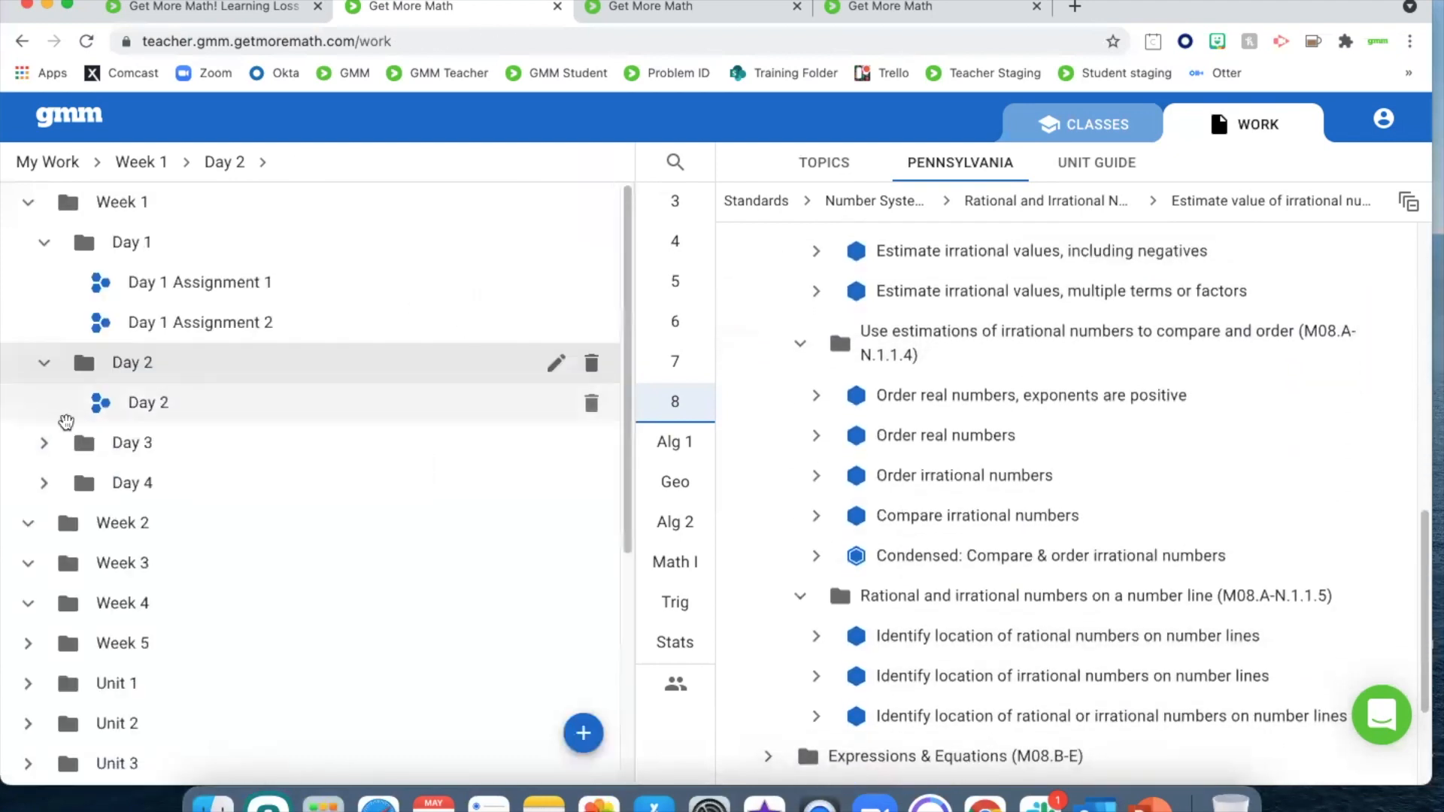
Expand the Day 3 and Day 4 folders of Week 1 to review their assignments
left_click(35, 443)
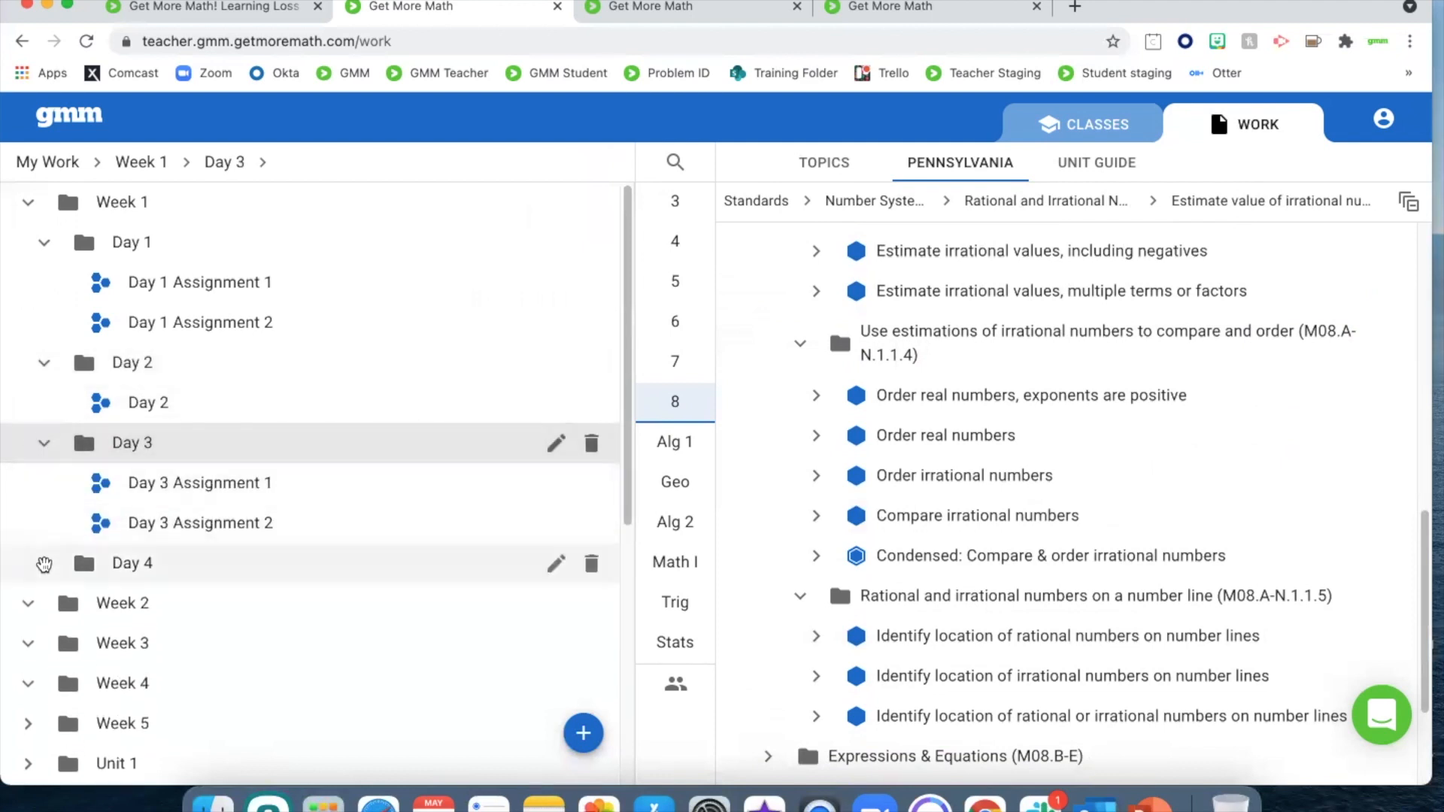
left_click(44, 564)
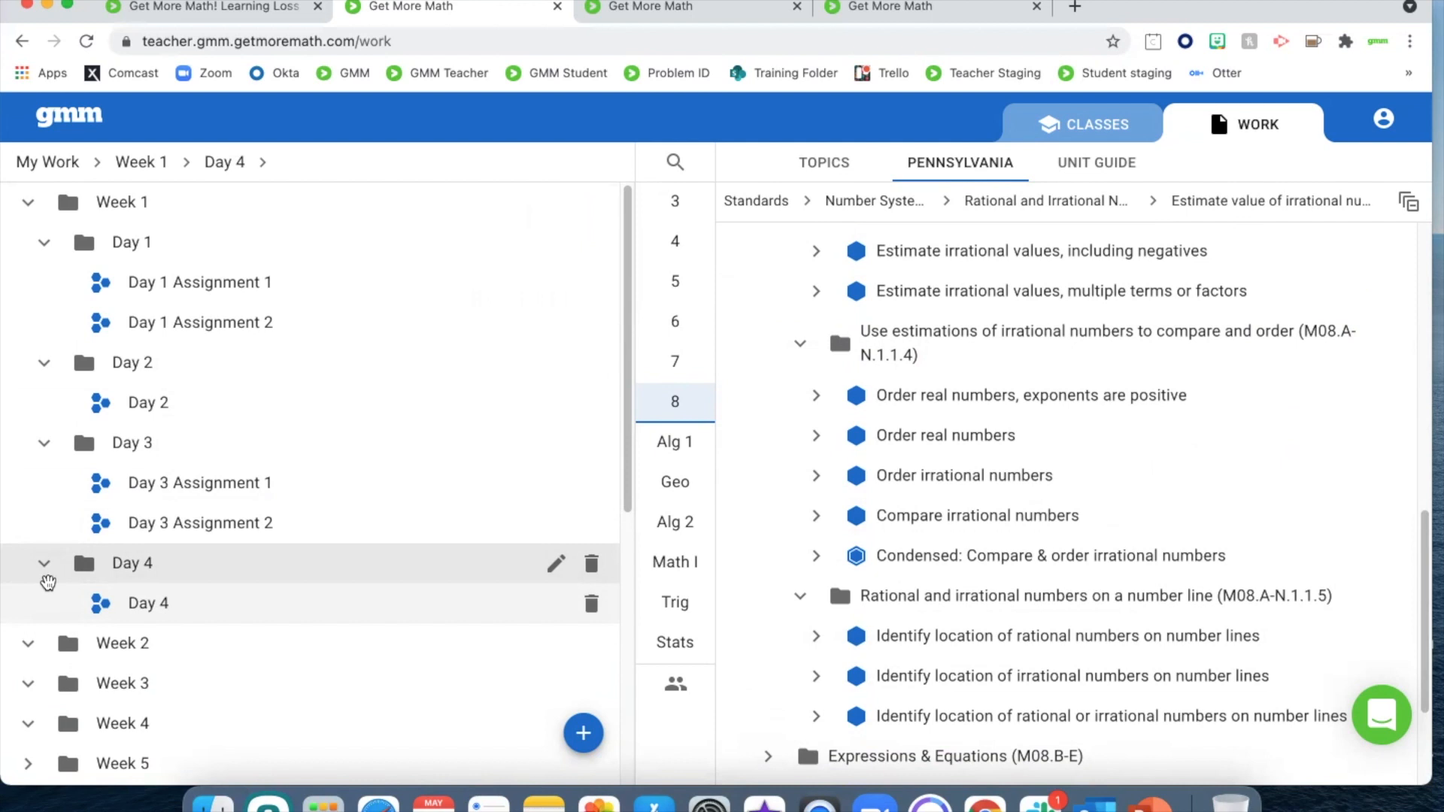
Collapse all five standard folders, M08.A-N.1.1.1 to M08.A-N.1.1.5, under Rational and Irrational Numbers in the skill bank
left_click(800, 597)
left_click(800, 343)
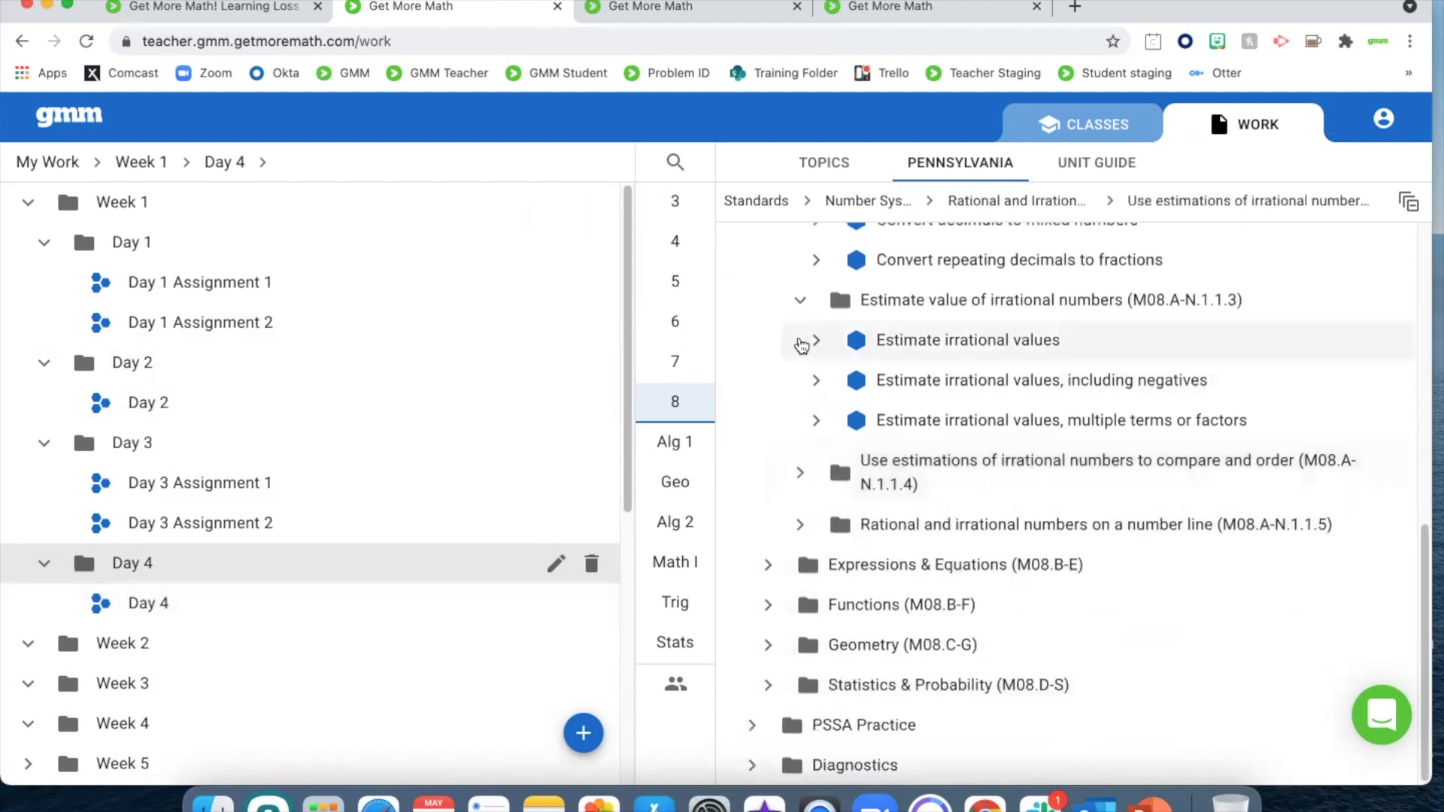
left_click(796, 300)
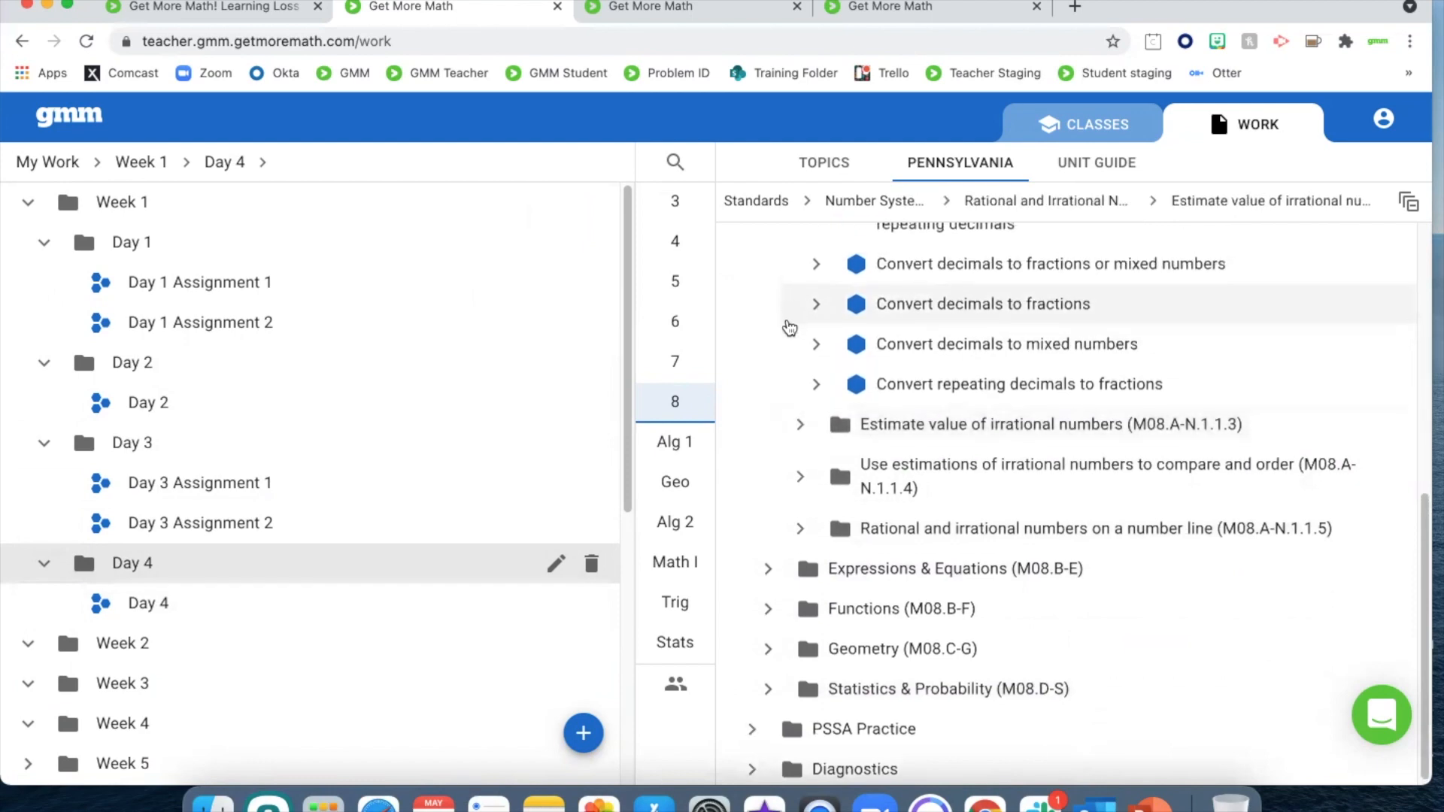
scroll(789, 335, "up", 3)
left_click(799, 338)
scroll(796, 346, "up", 5)
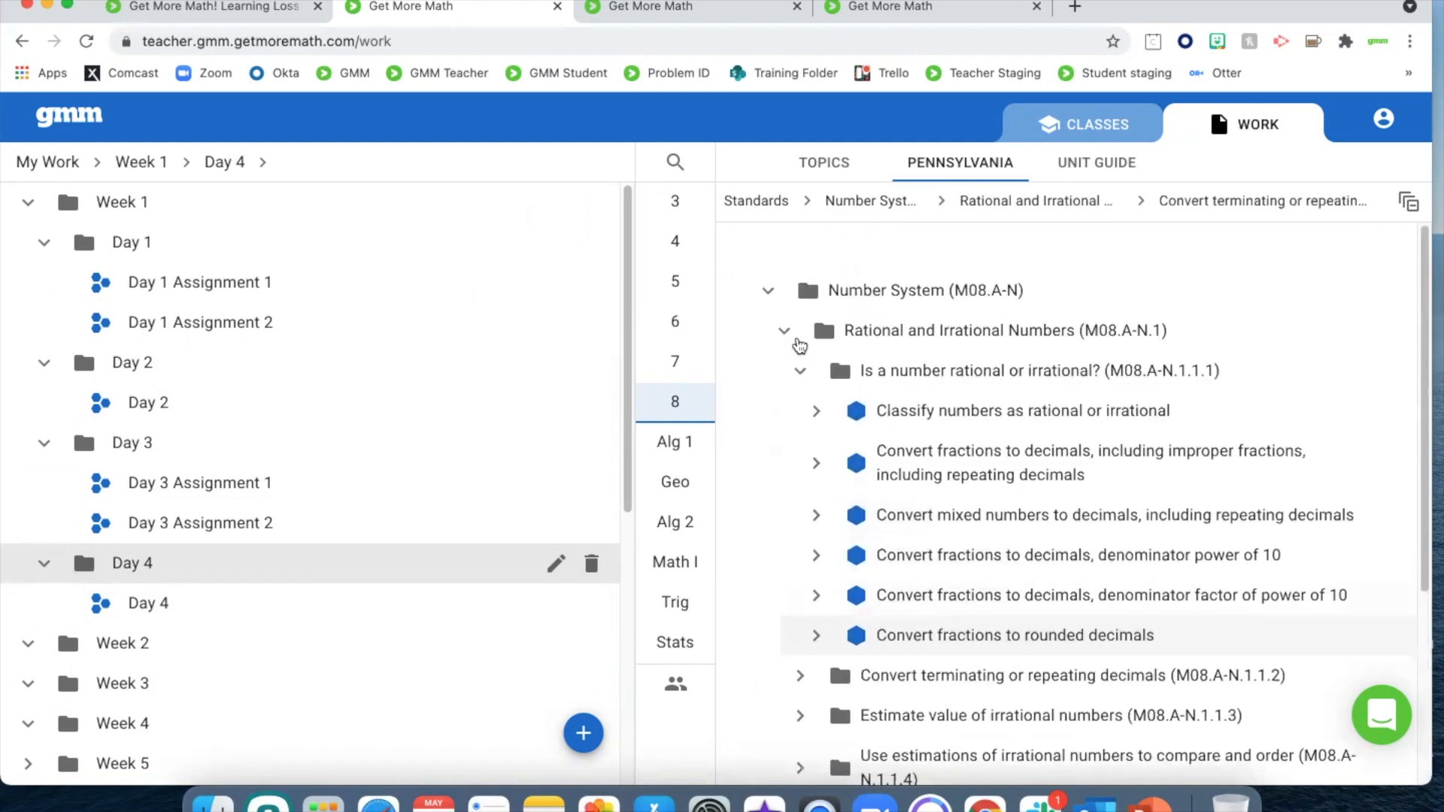
left_click(797, 373)
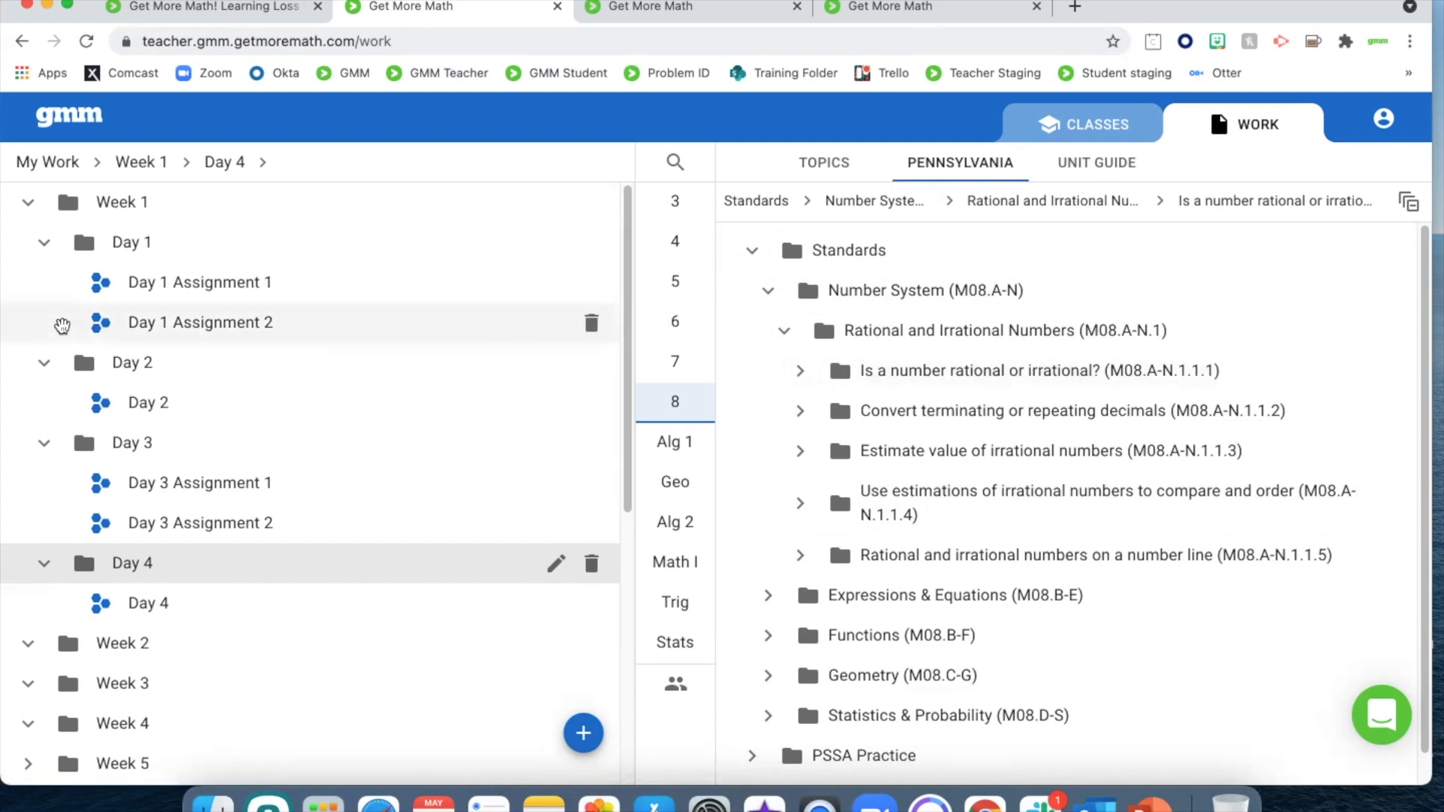
Collapse the Day 1, Day 2 and Day 3 folders of Week 1 and switch to the classes view
left_click(44, 241)
left_click(44, 282)
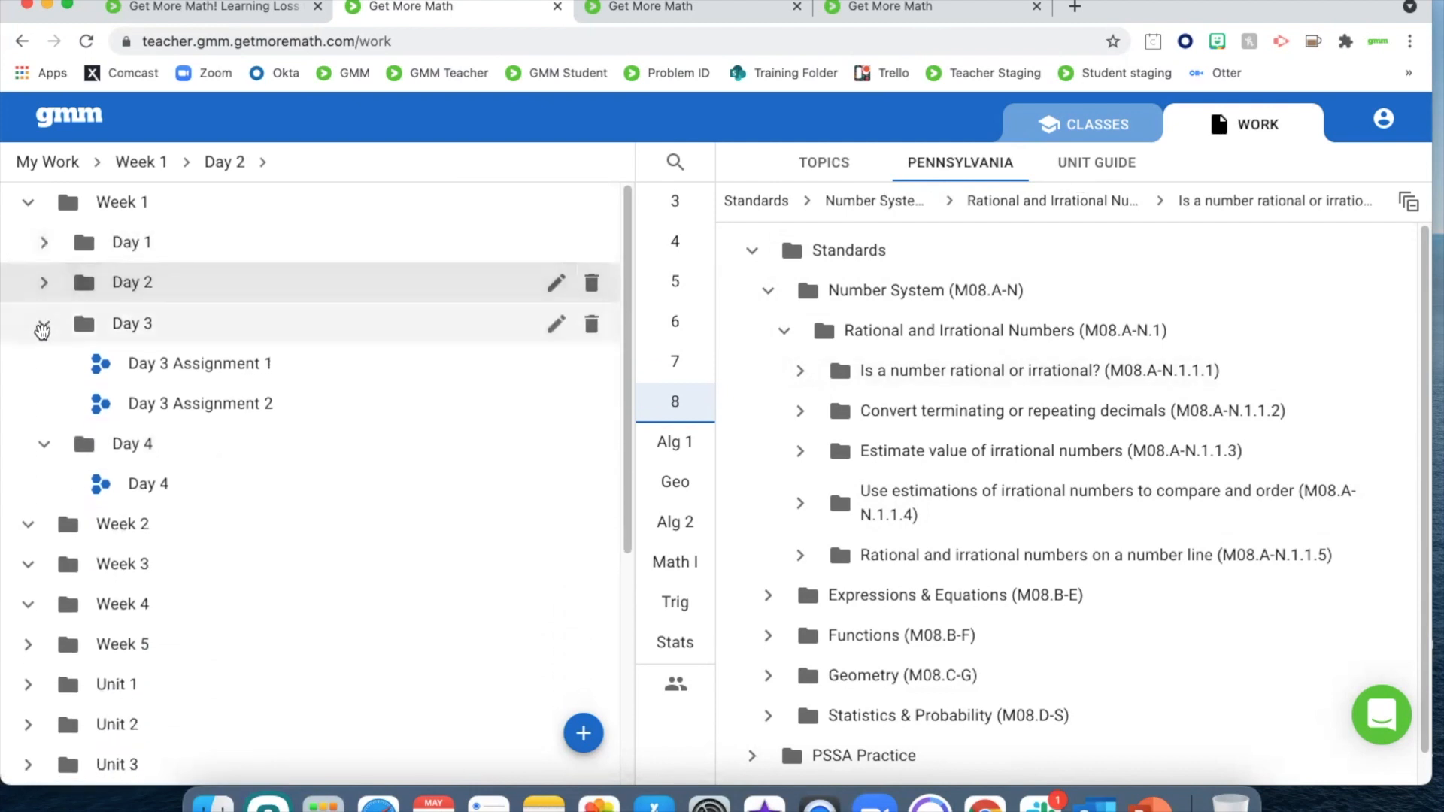
left_click(42, 329)
left_click(30, 397)
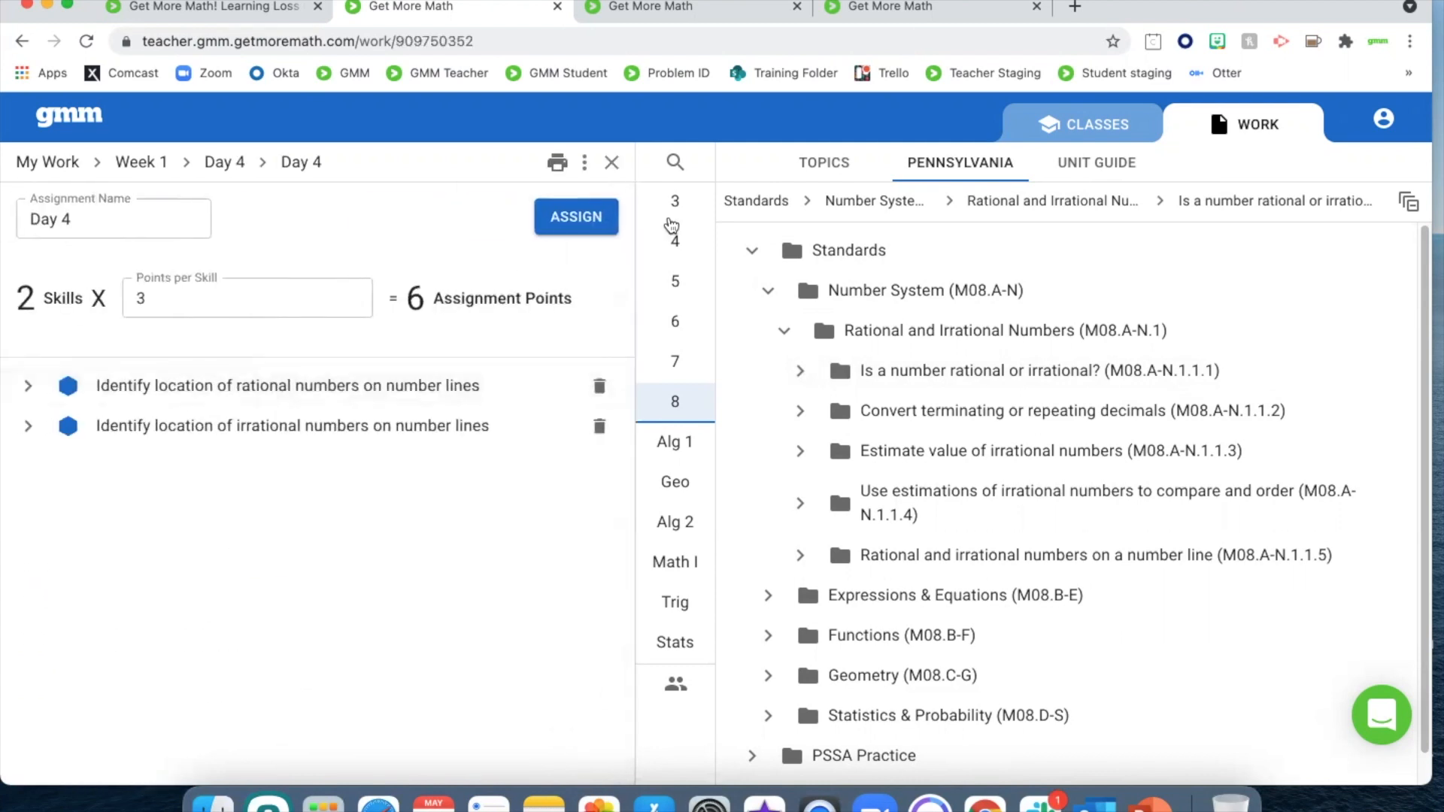
left_click(1107, 132)
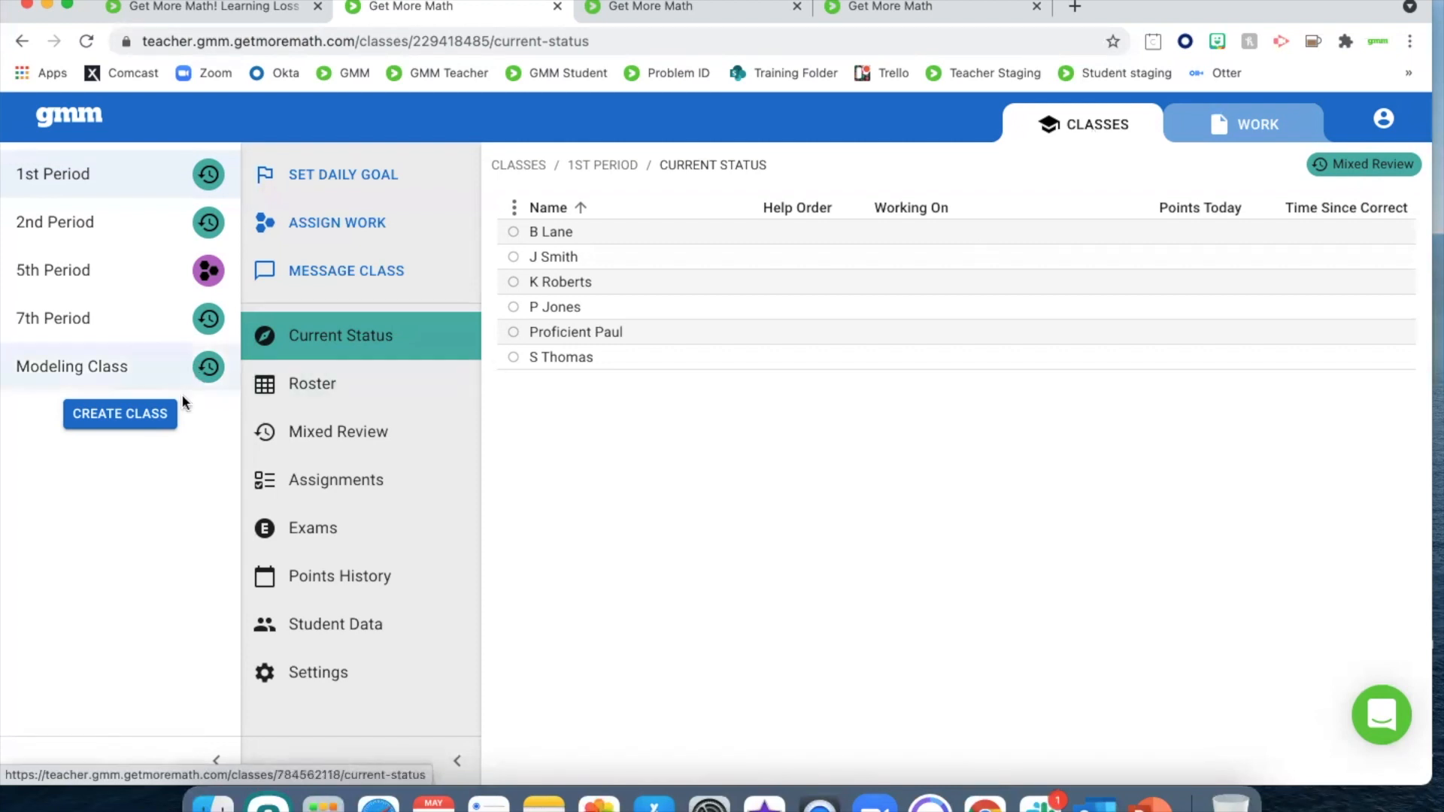
Create a class named "Summer Class" with the subject Other and the subject name "Summer", and save it
left_click(122, 426)
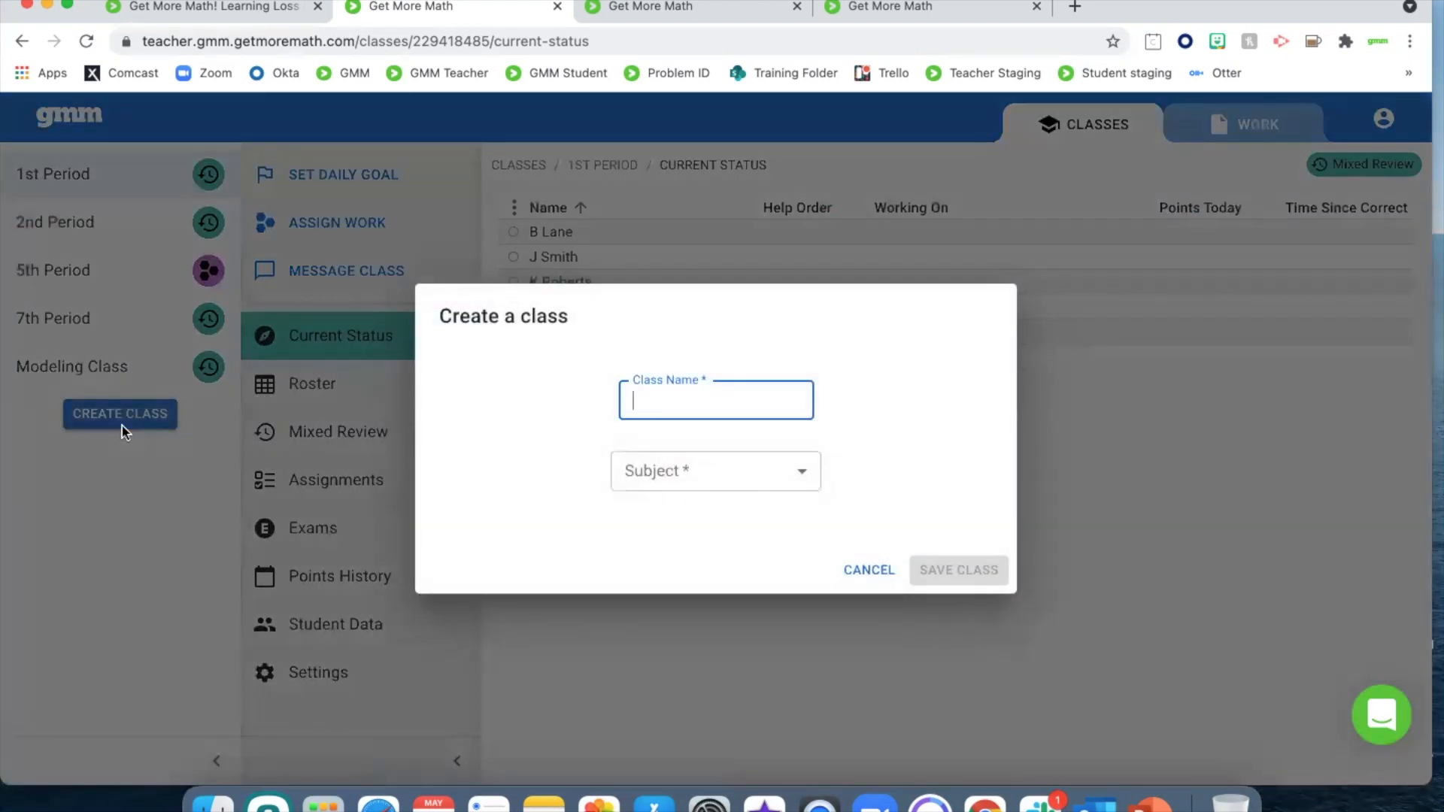
type("Summer Class")
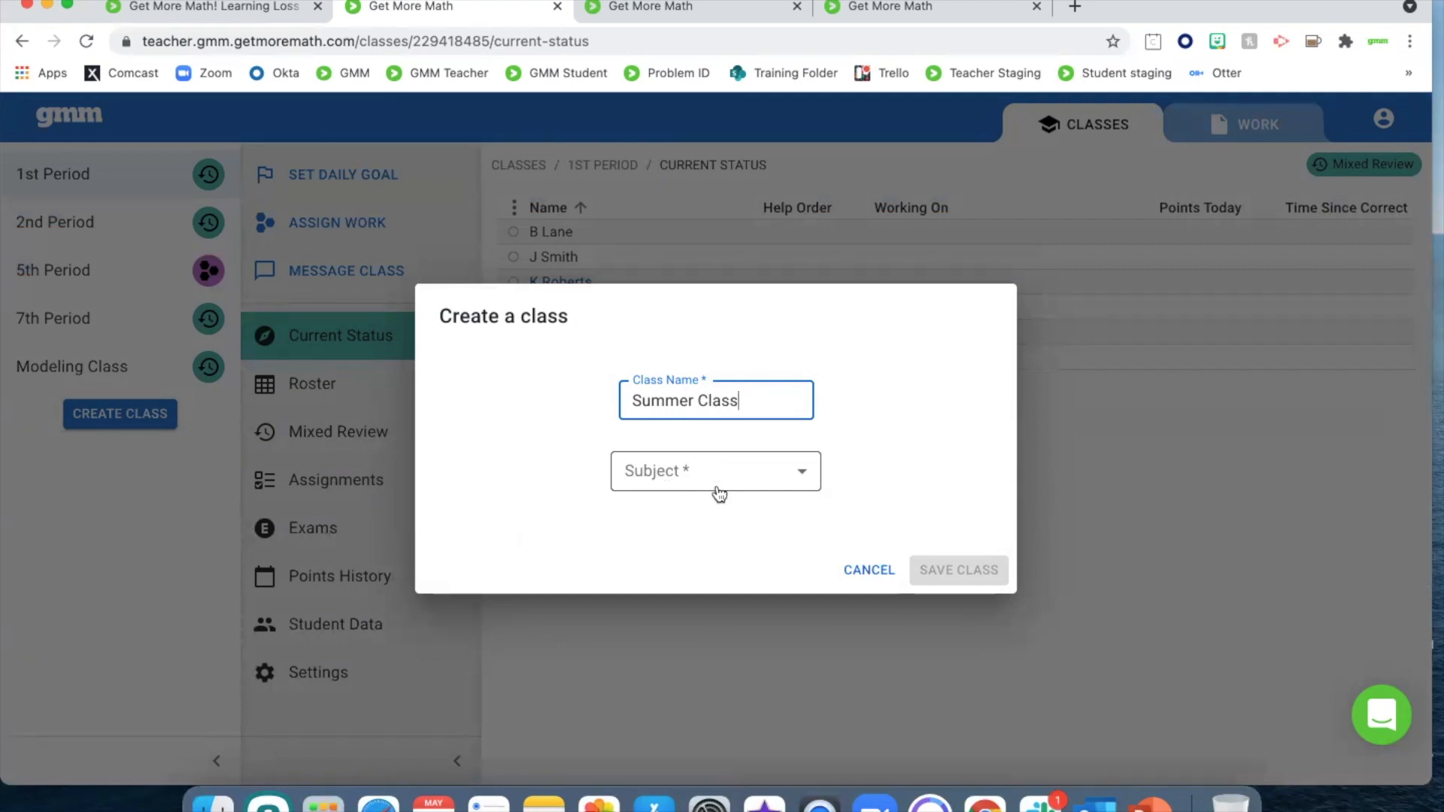
left_click(802, 476)
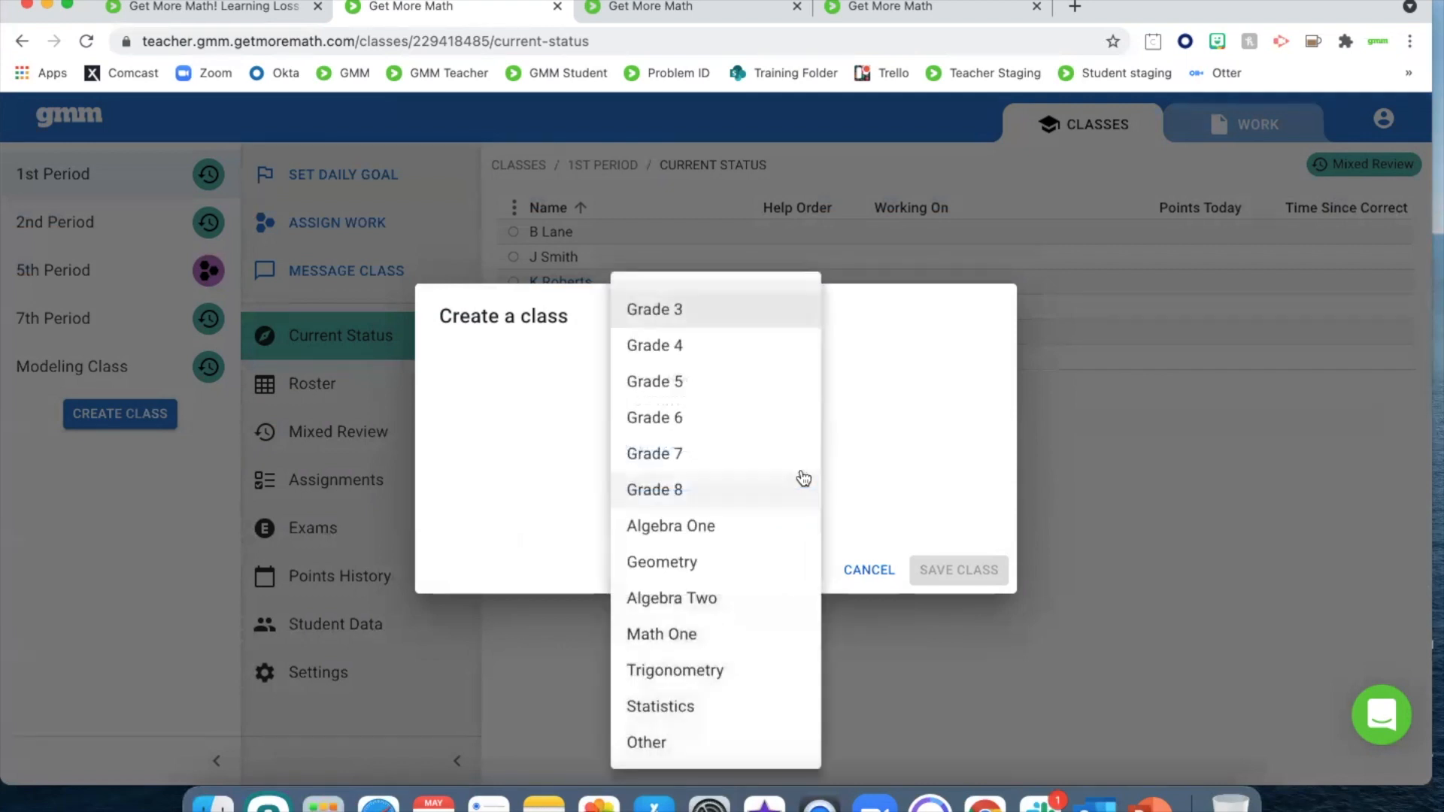
left_click(648, 745)
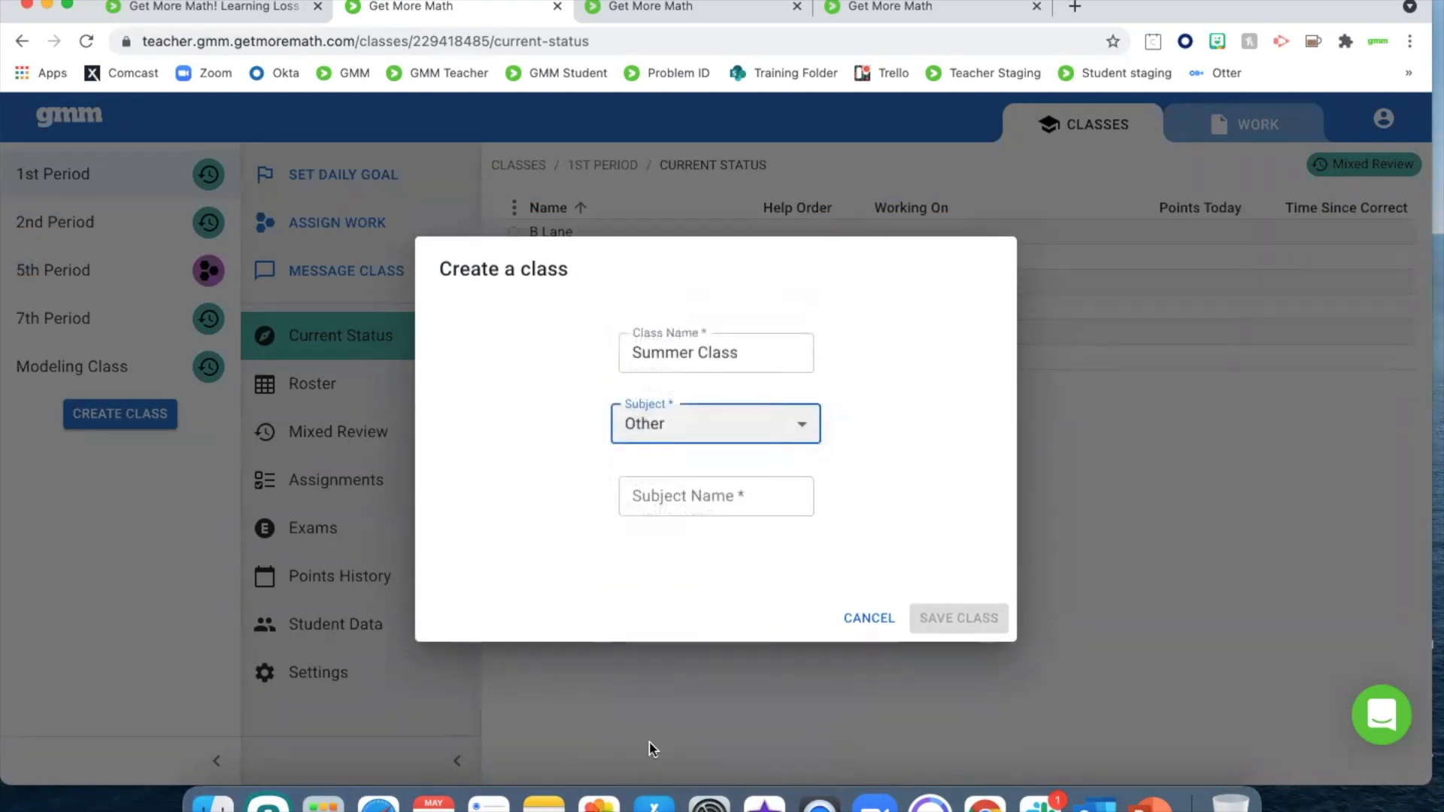
left_click(766, 497)
type("Summer")
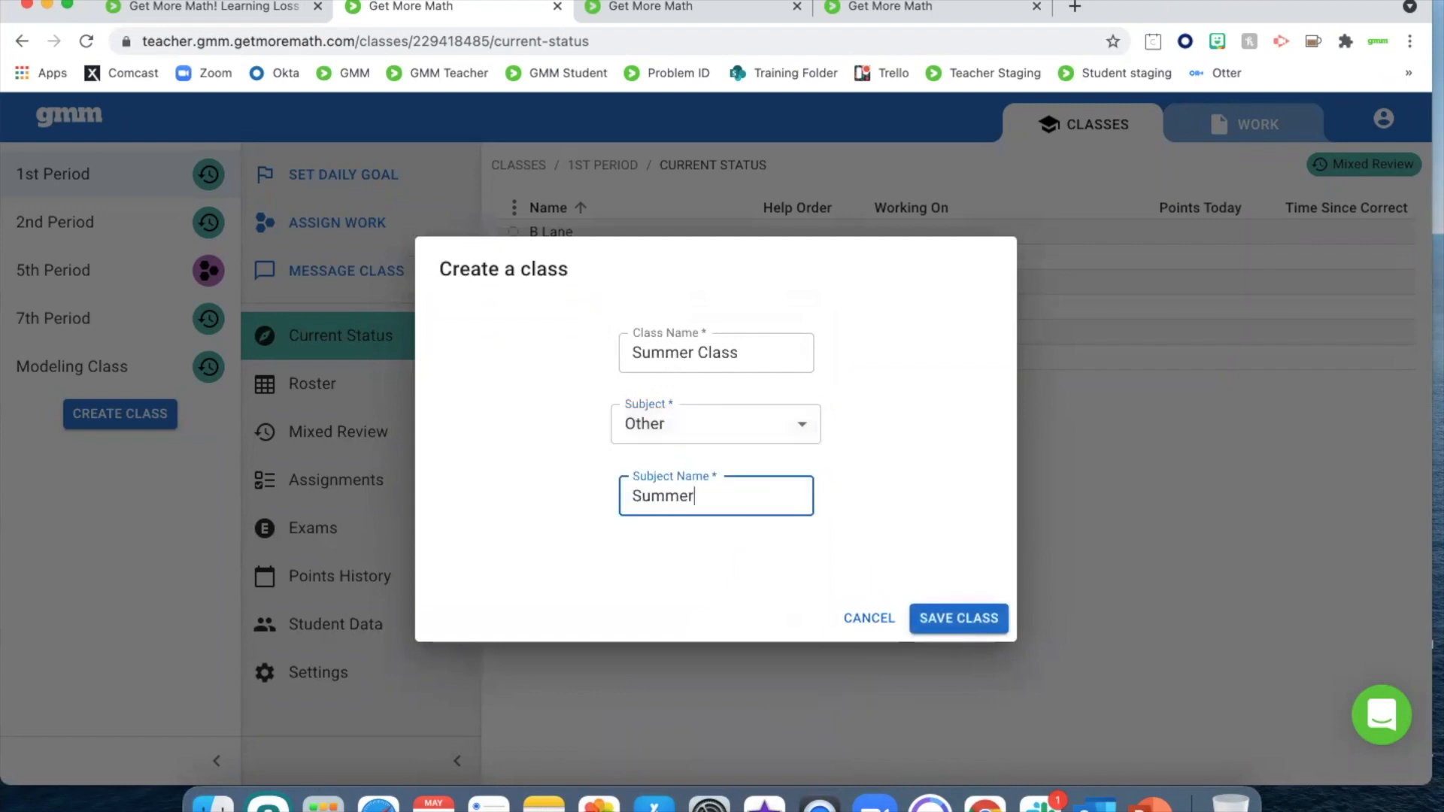
left_click(953, 627)
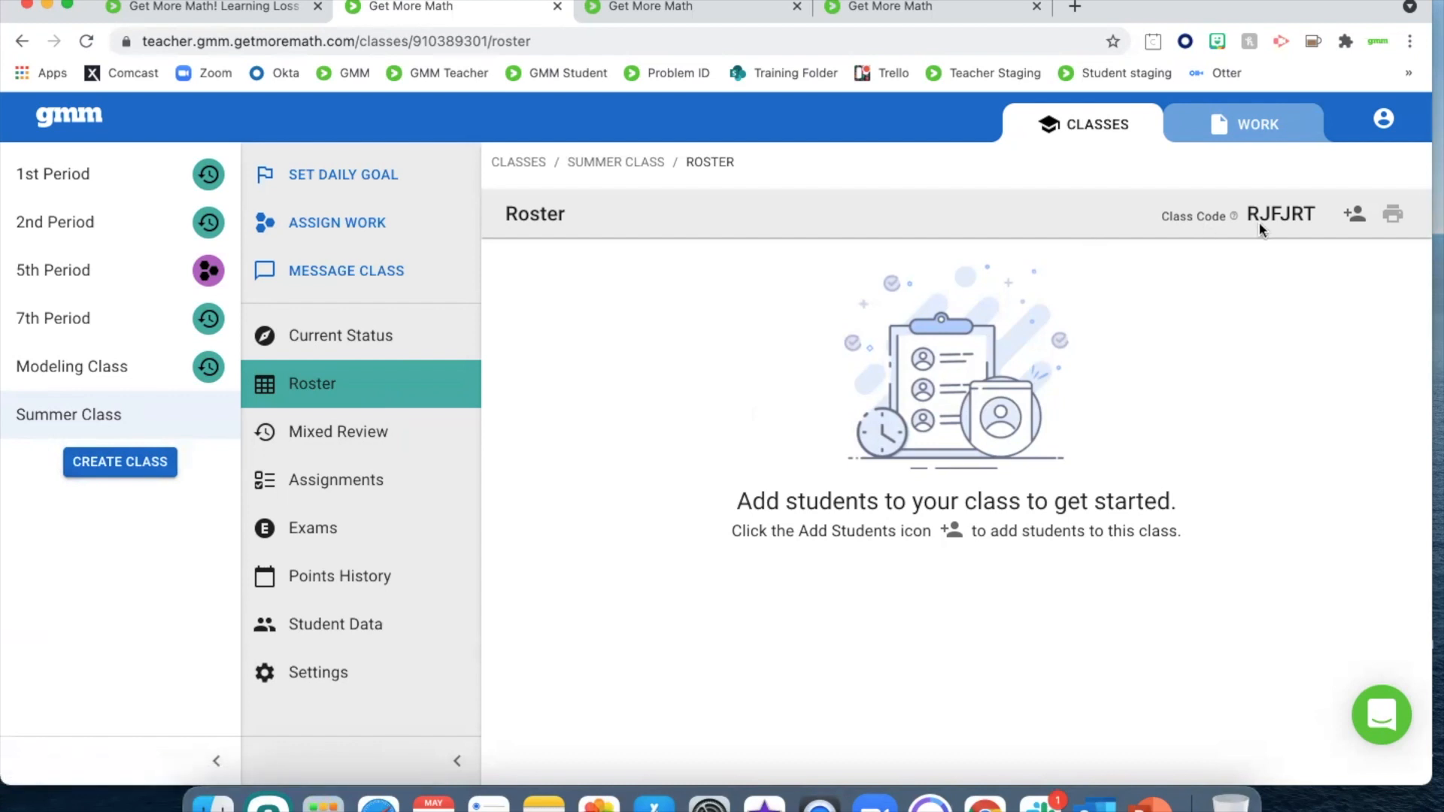
Search the district for an existing student by first name, add the student to the Summer Class, and return to its roster
left_click(1355, 217)
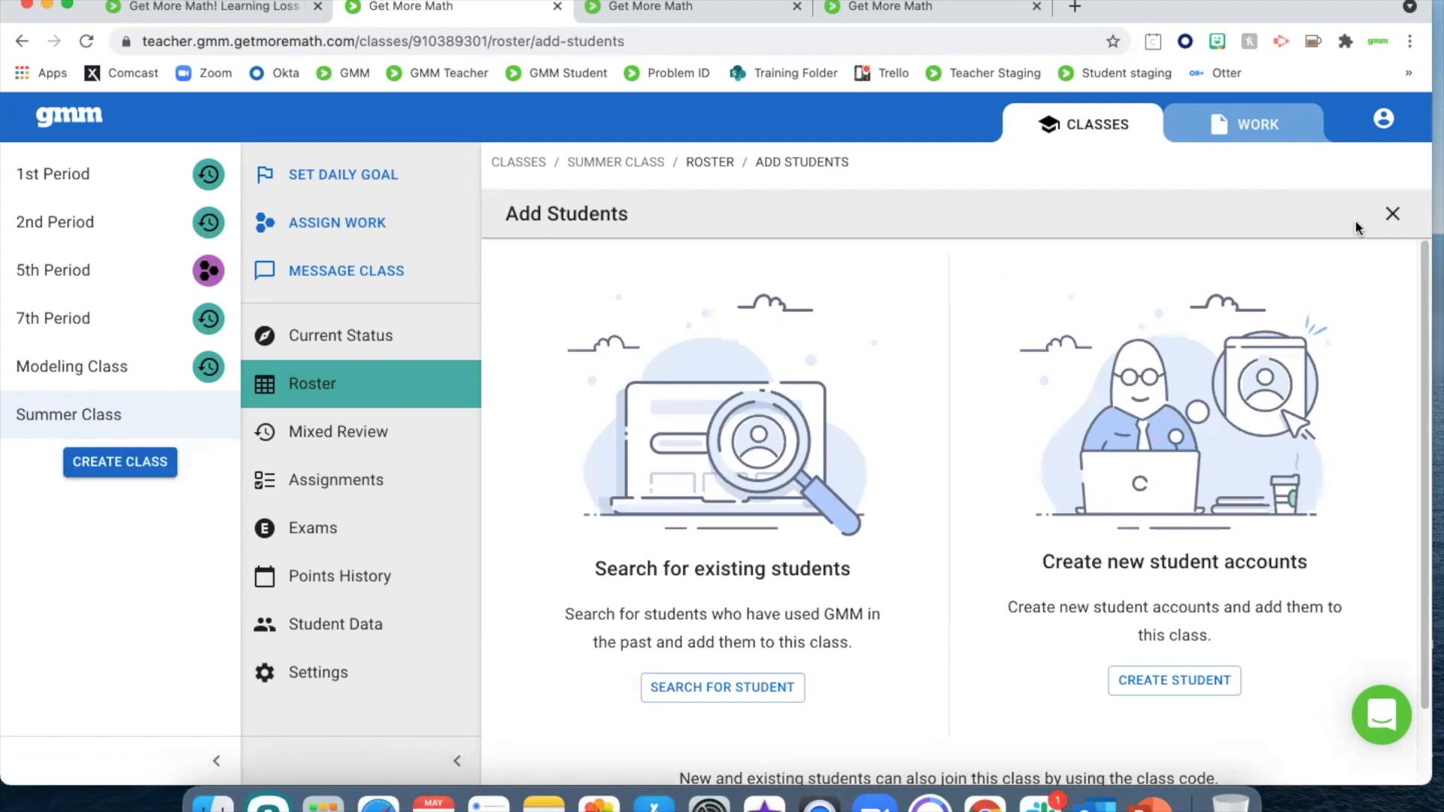
left_click(687, 692)
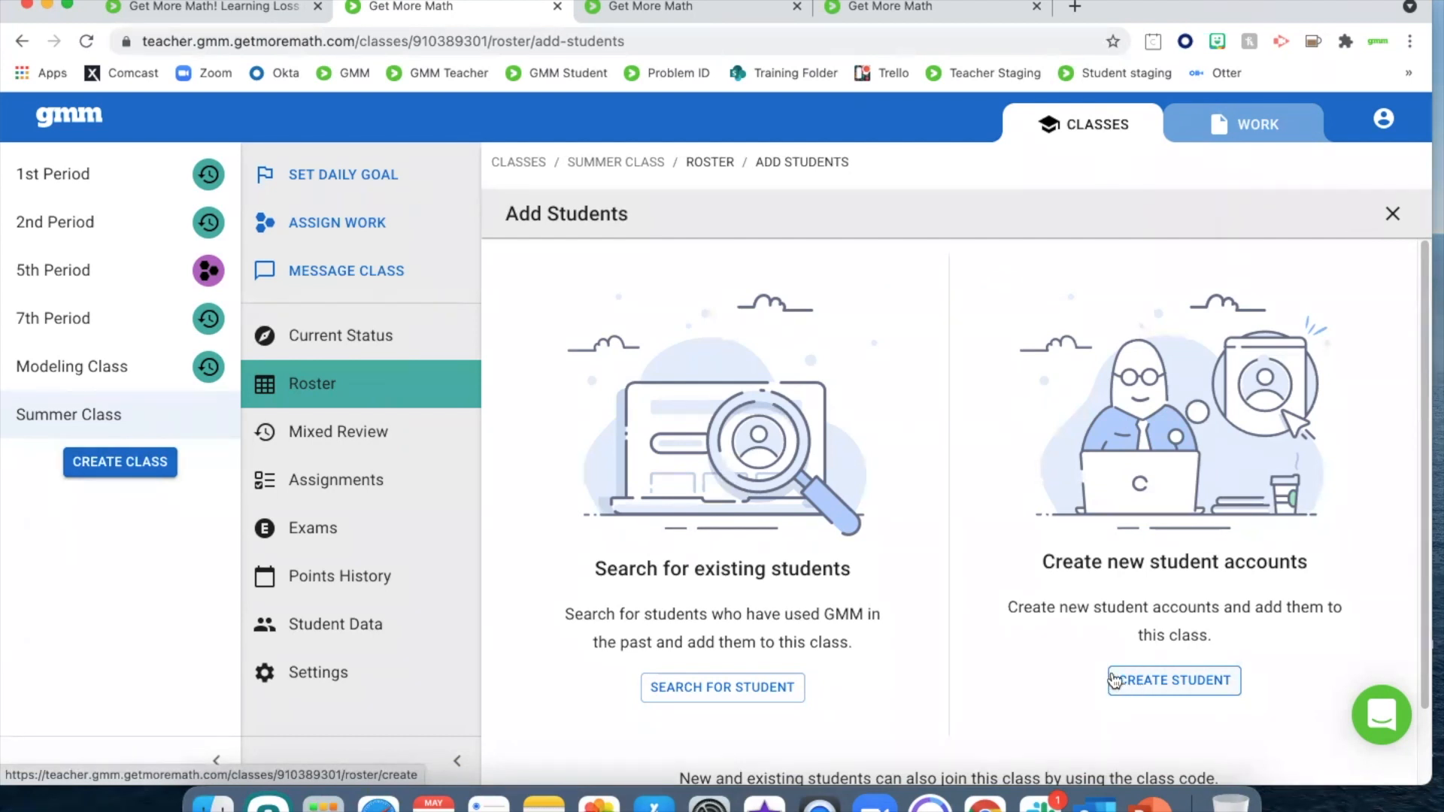
scroll(1111, 681, "down", 2)
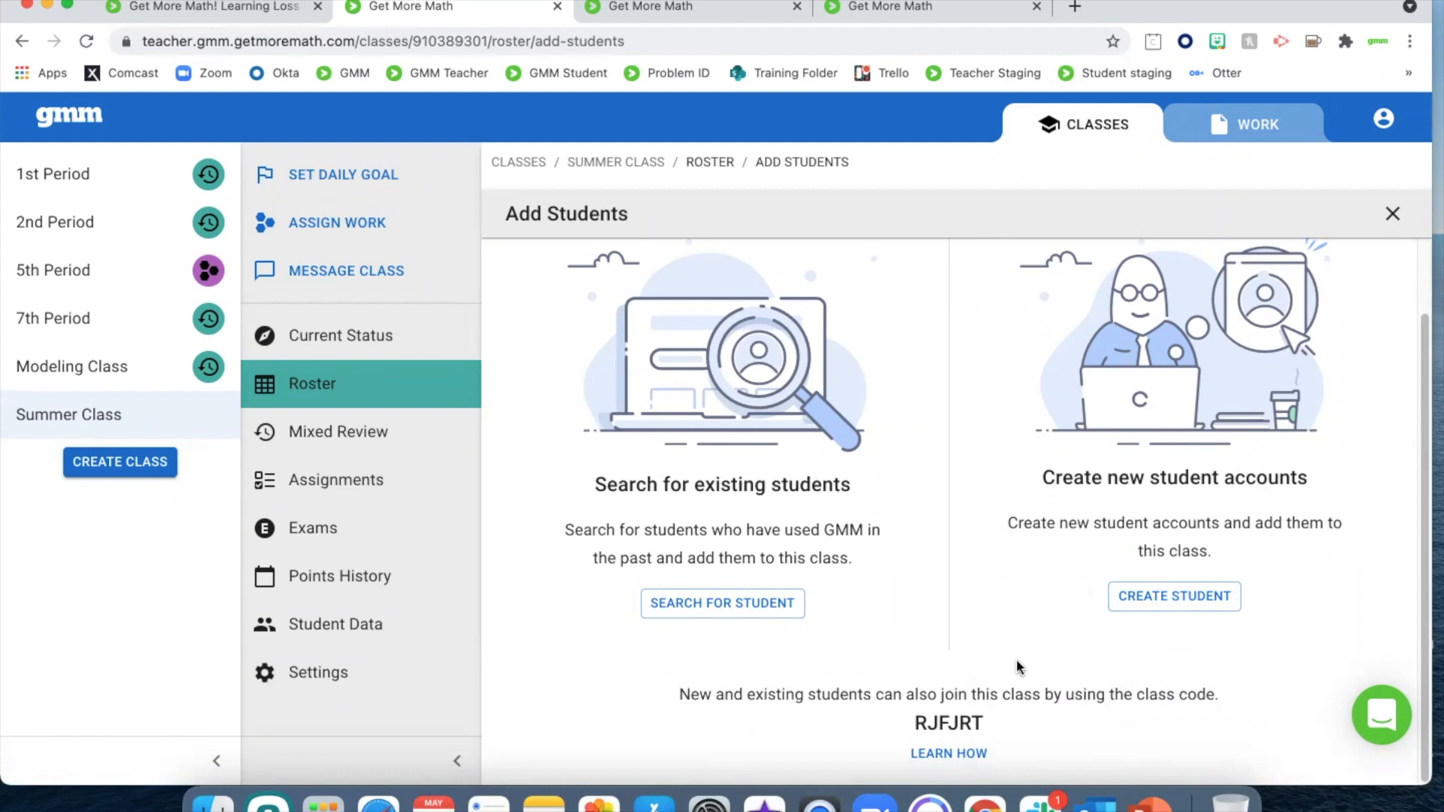
left_click(733, 607)
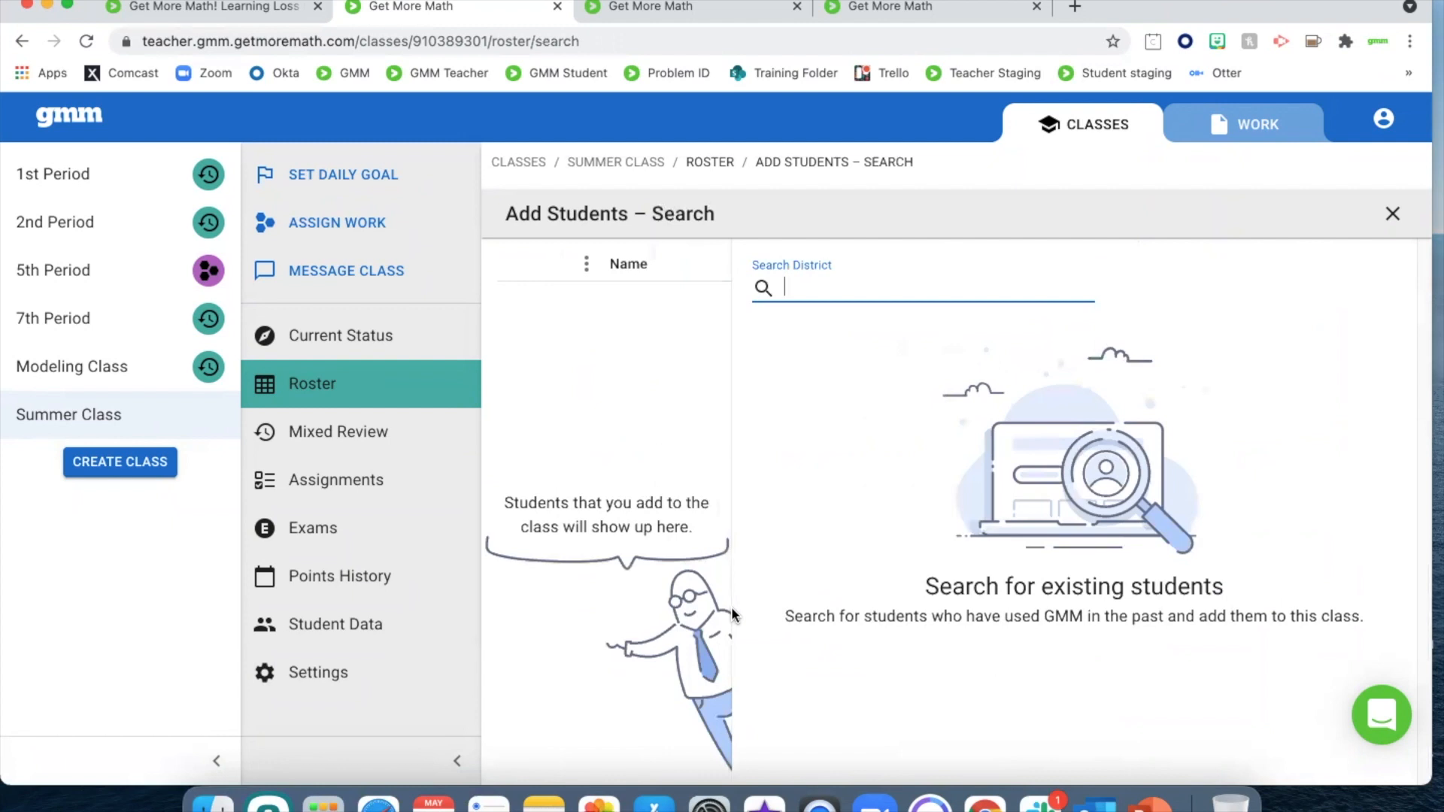
type("Dory")
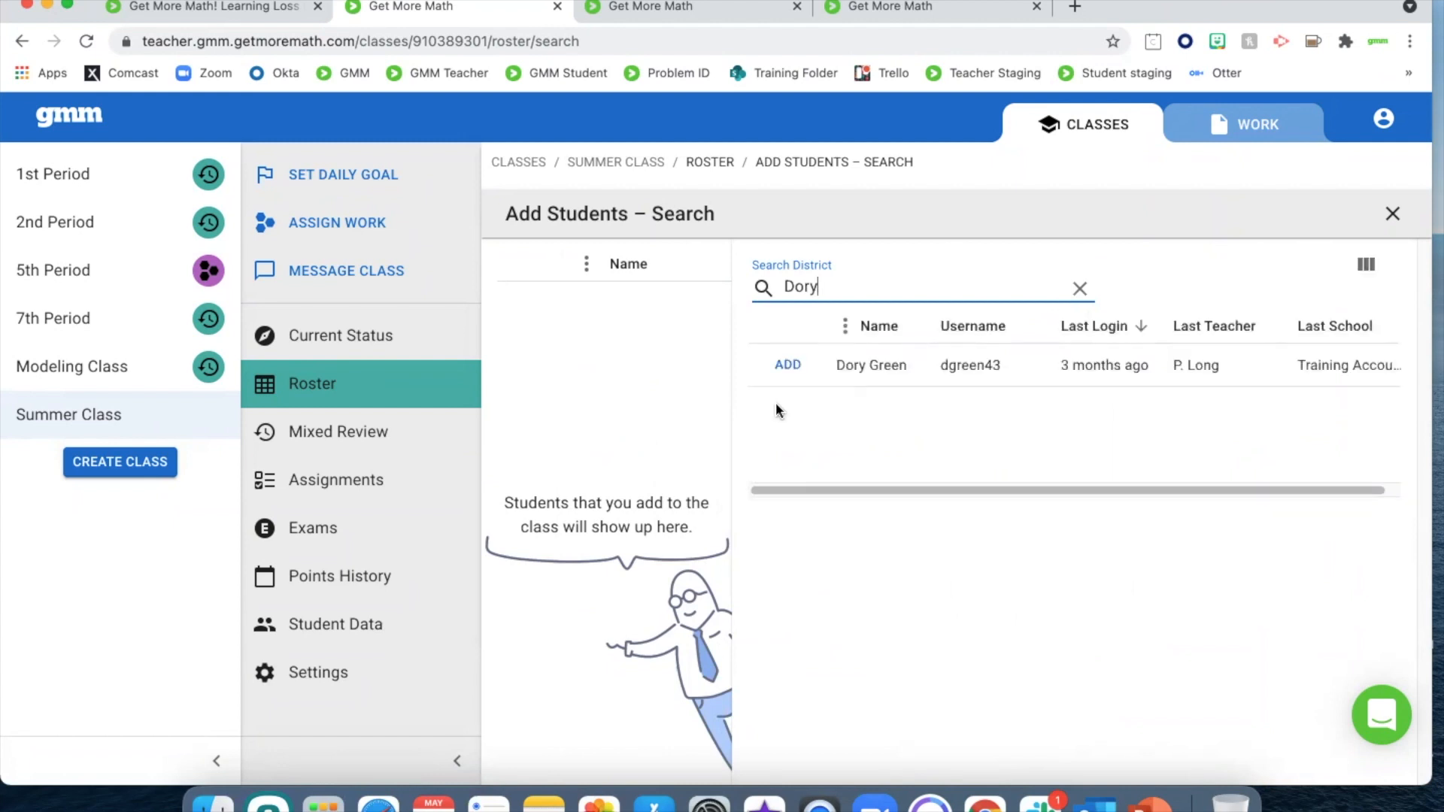
left_click(788, 366)
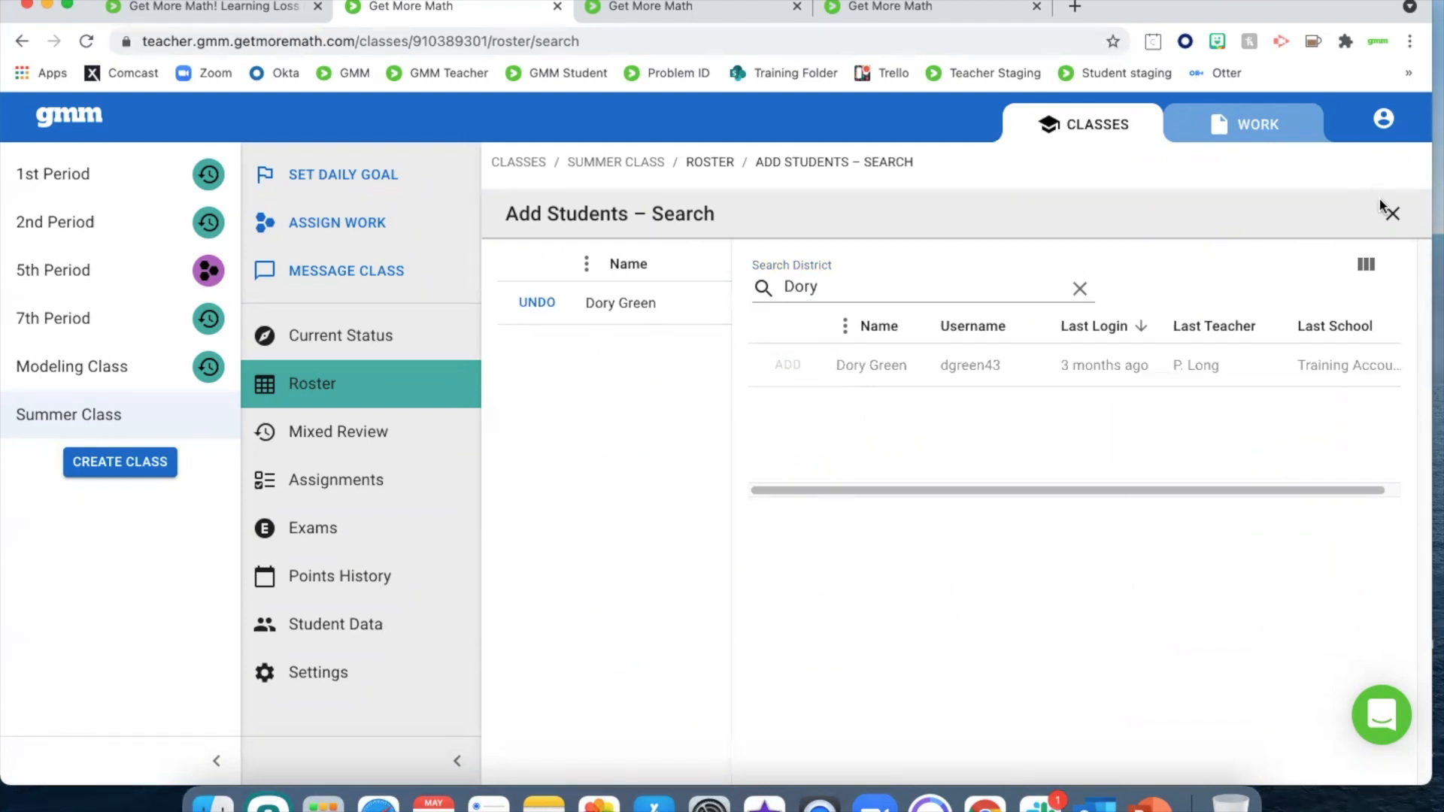
left_click(1392, 214)
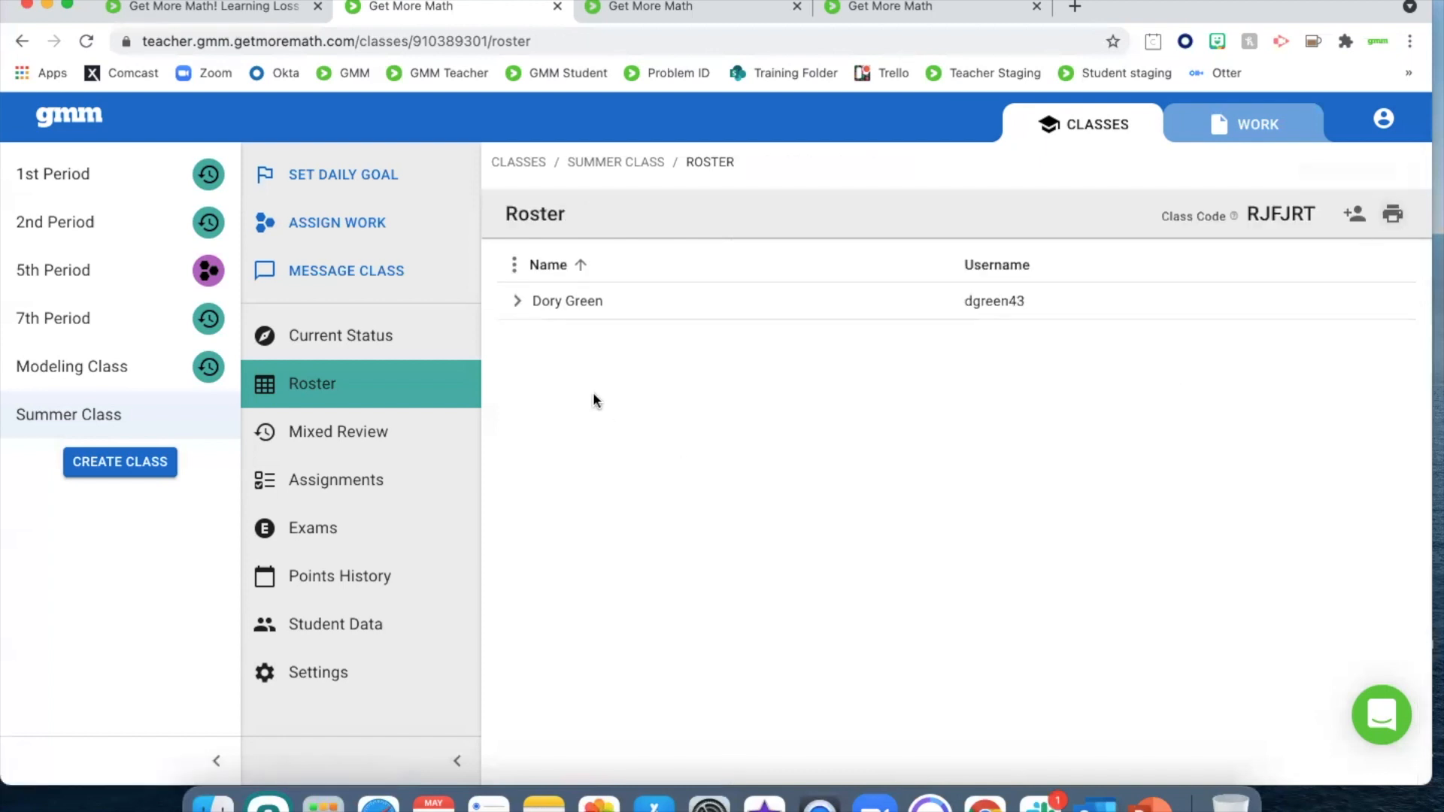
Review the added student's roster details, current password and individual settings, and collapse the entry
left_click(517, 302)
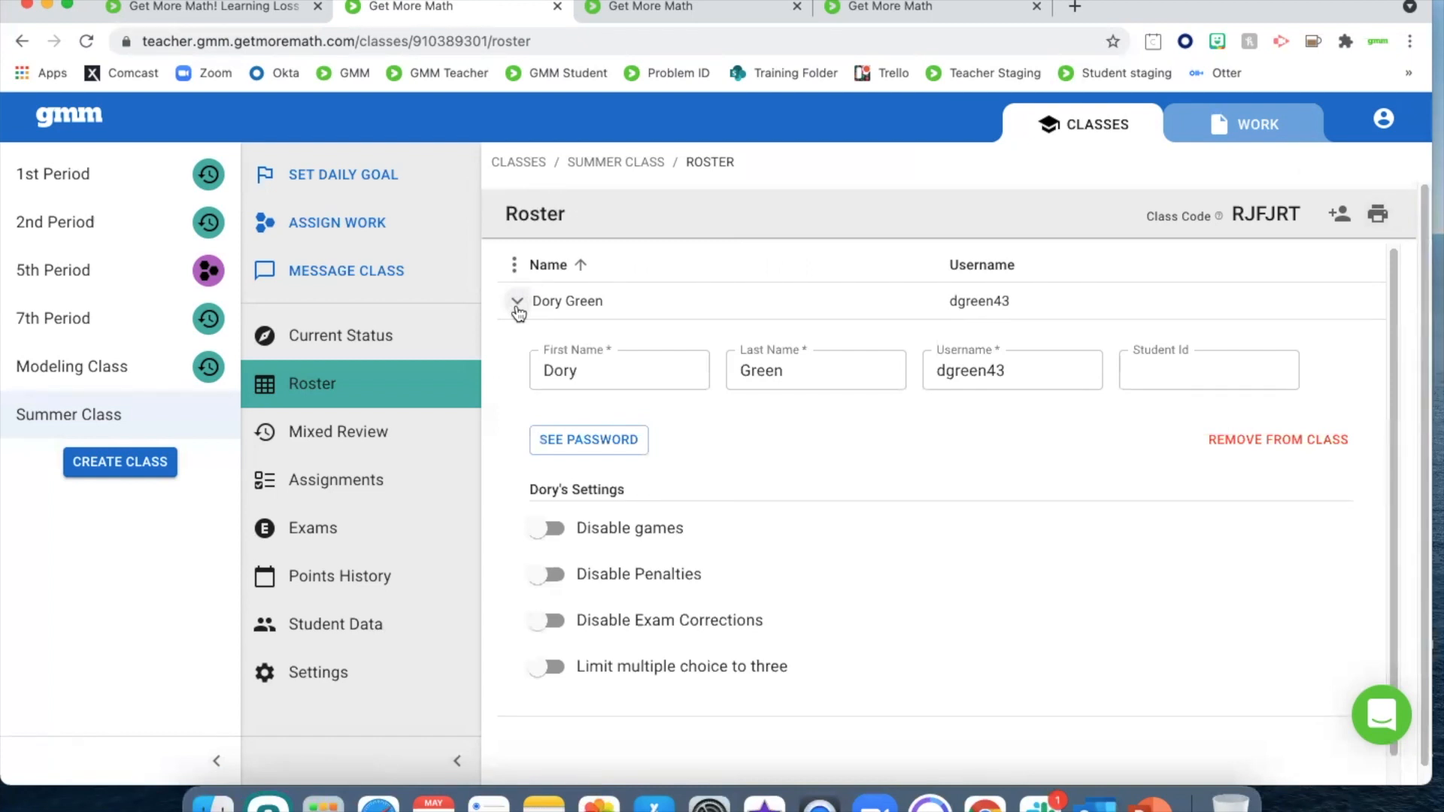
left_click(629, 448)
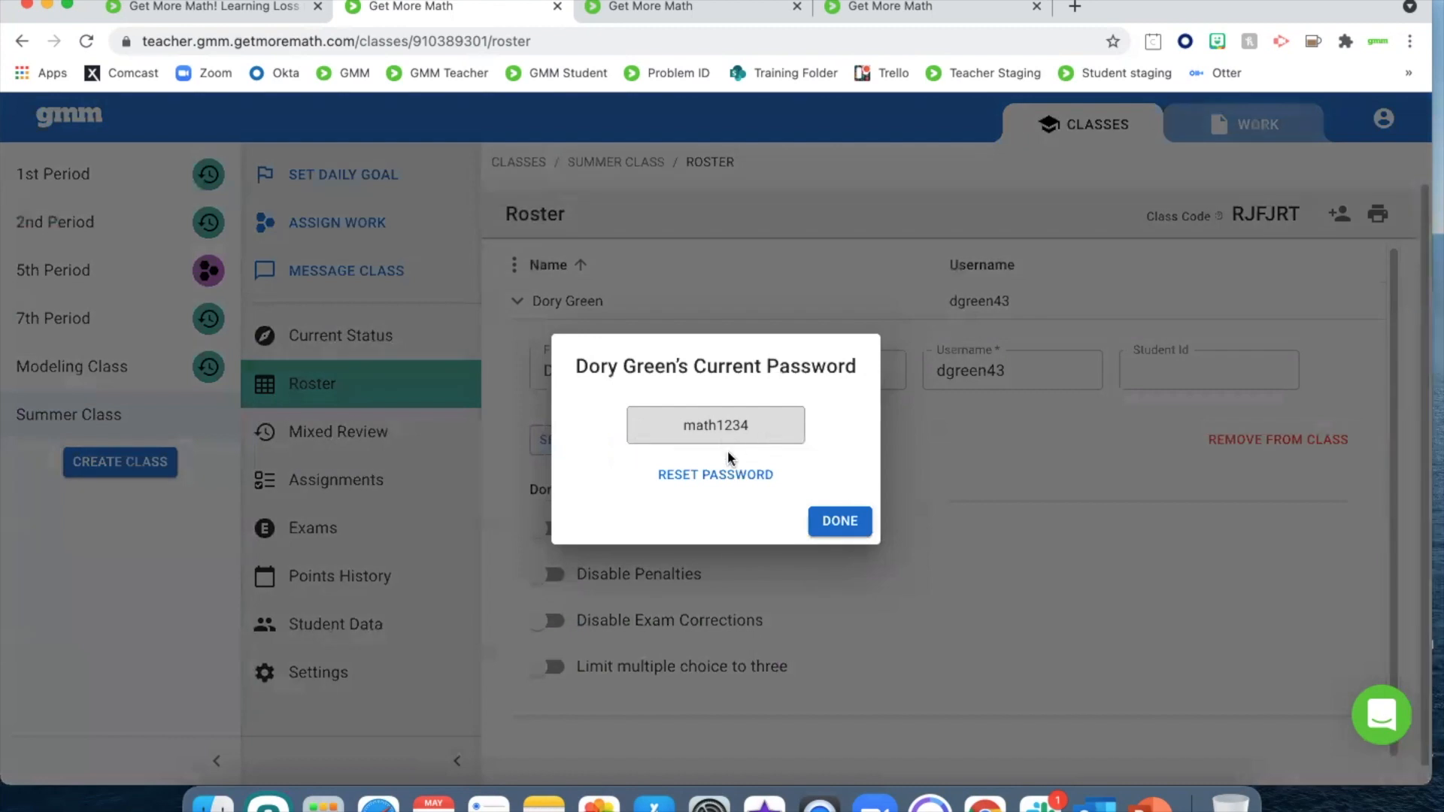
left_click(834, 520)
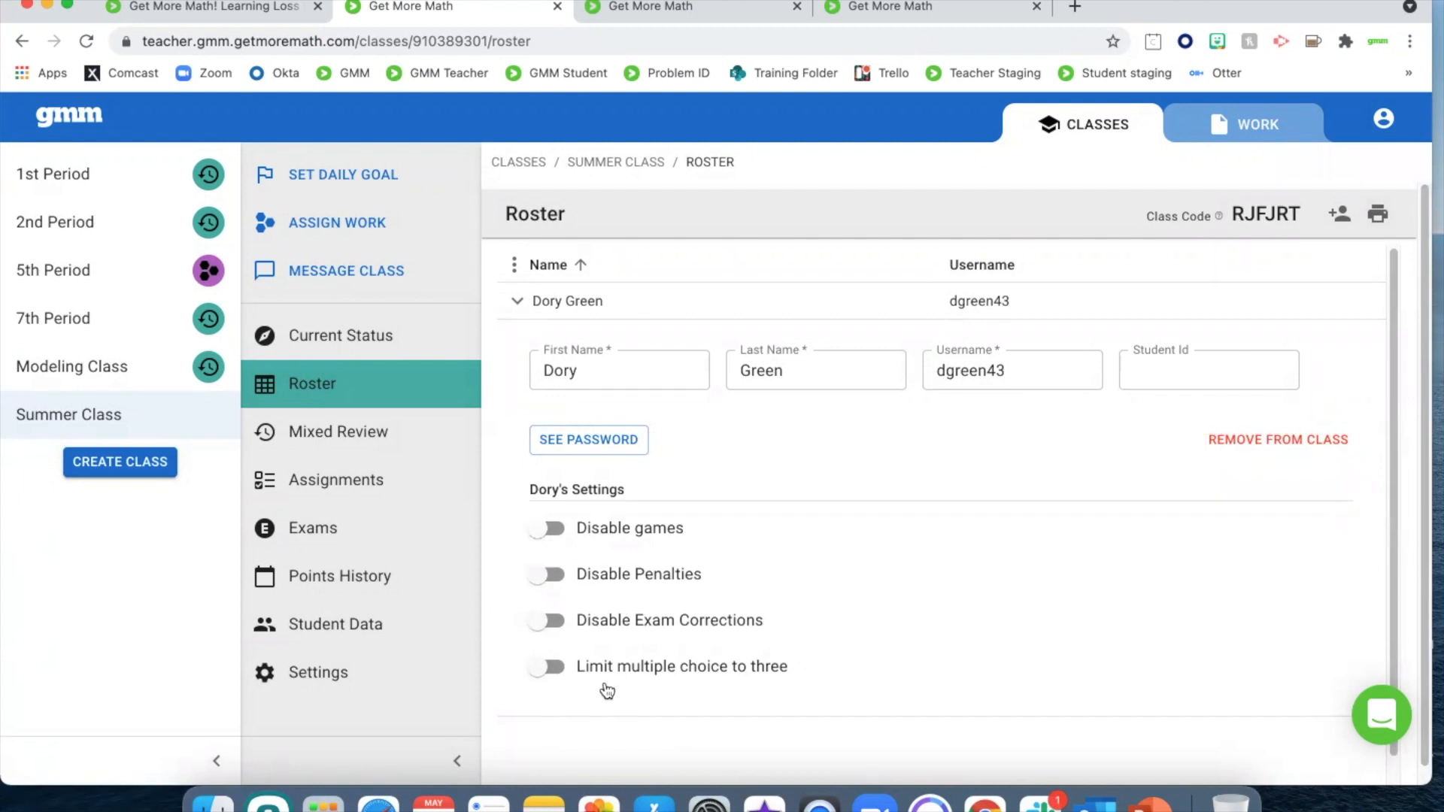
left_click(516, 302)
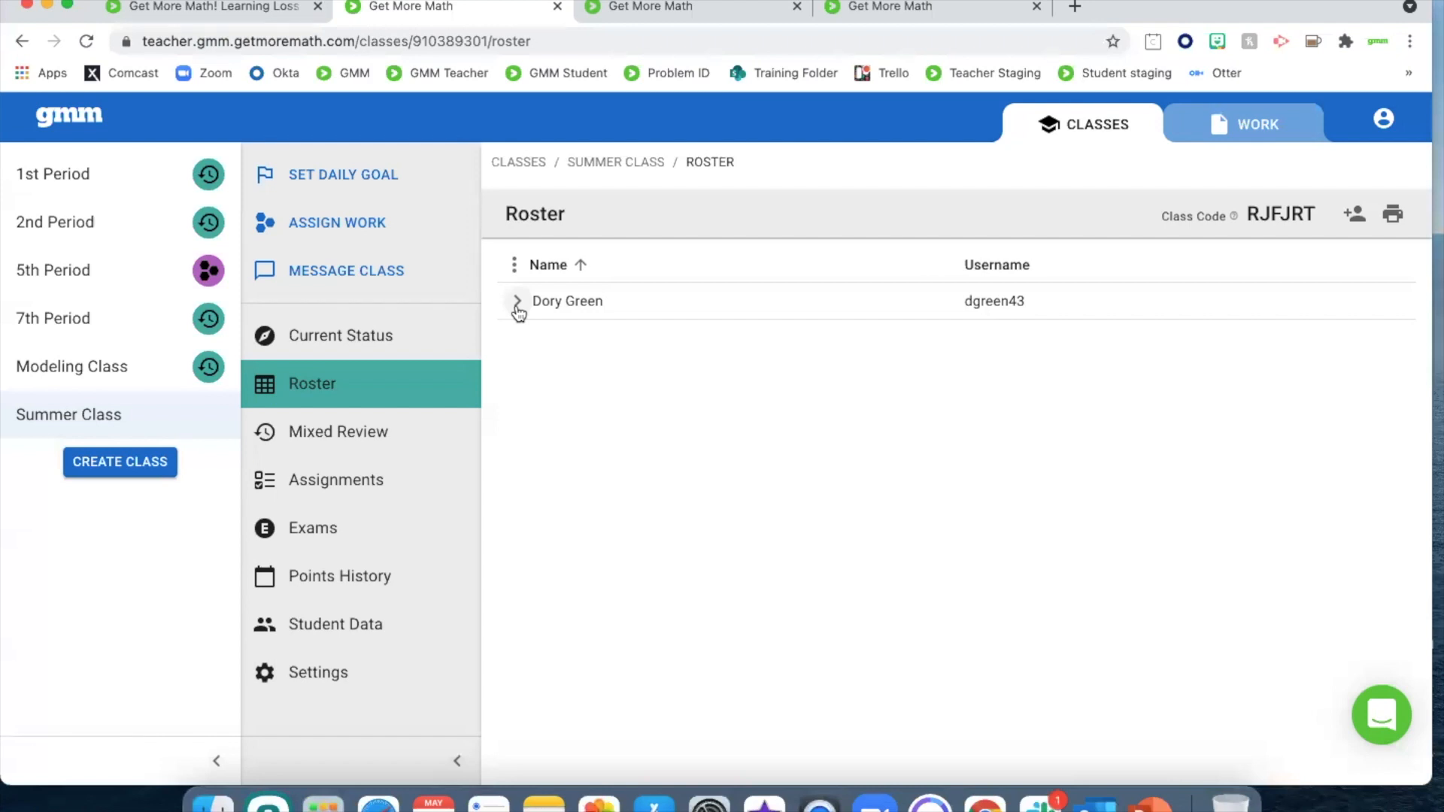
Assign Day 1 Assignment 1 from the Day 1 folder of Week 1 to the Summer Class and the Modeling Class
left_click(1266, 132)
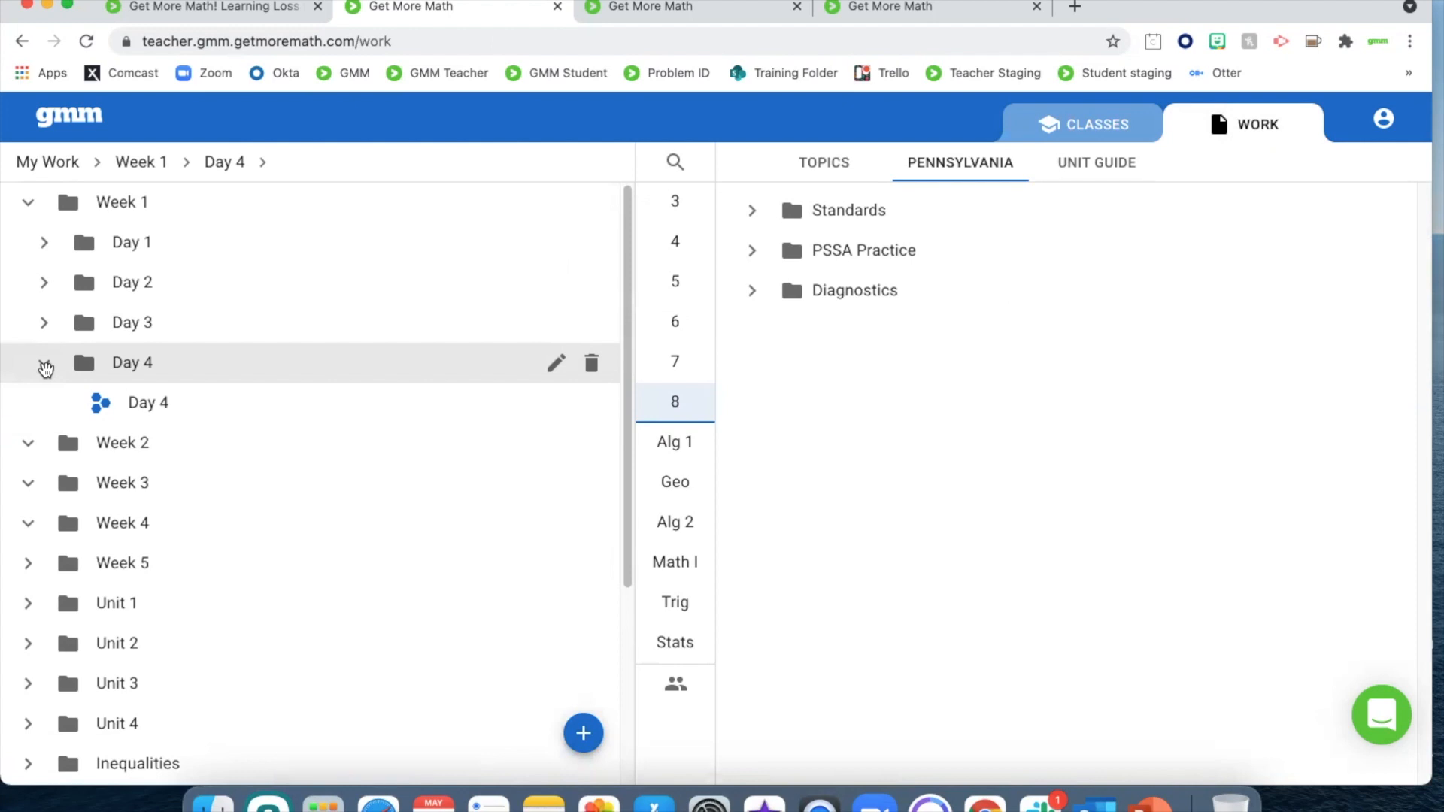
left_click(44, 364)
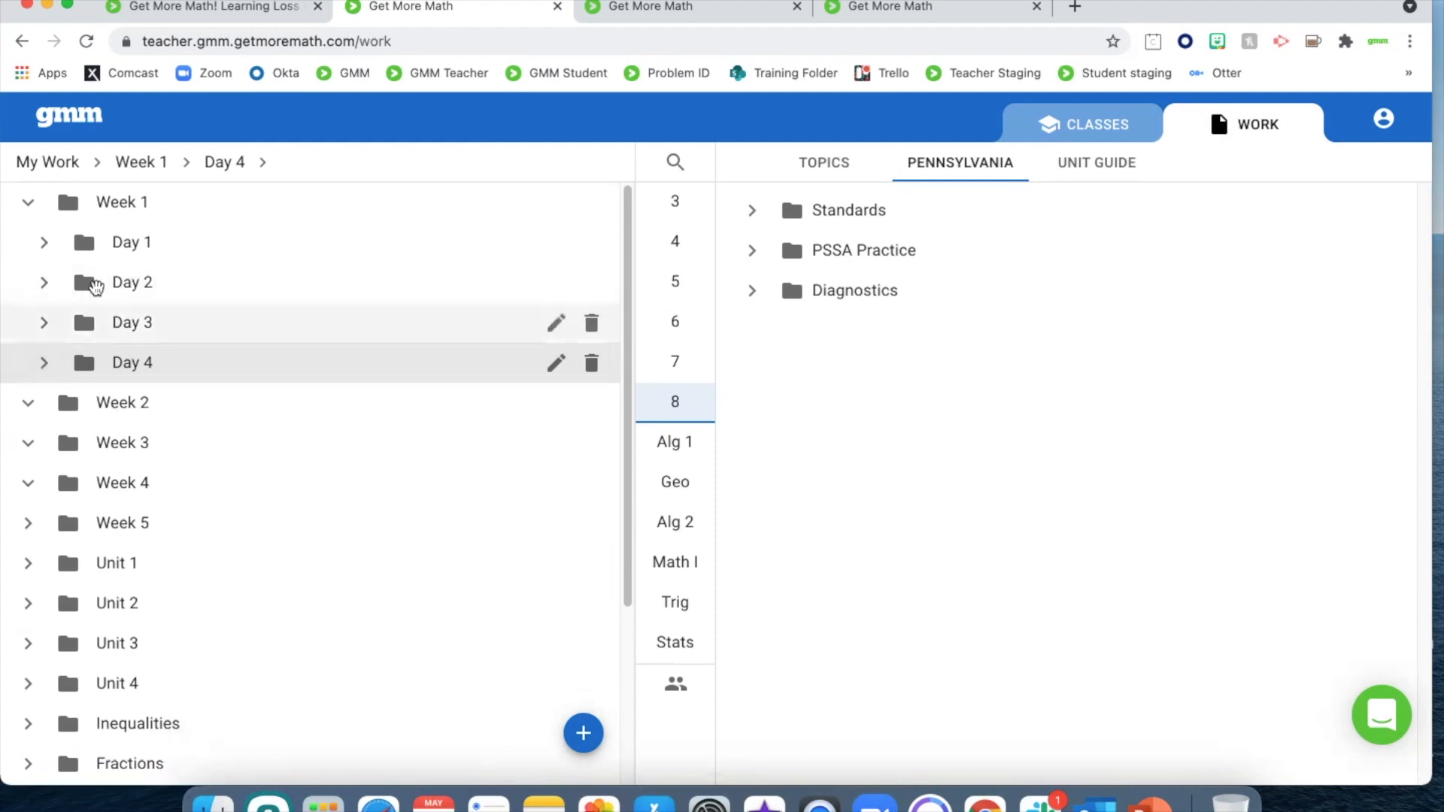
left_click(45, 243)
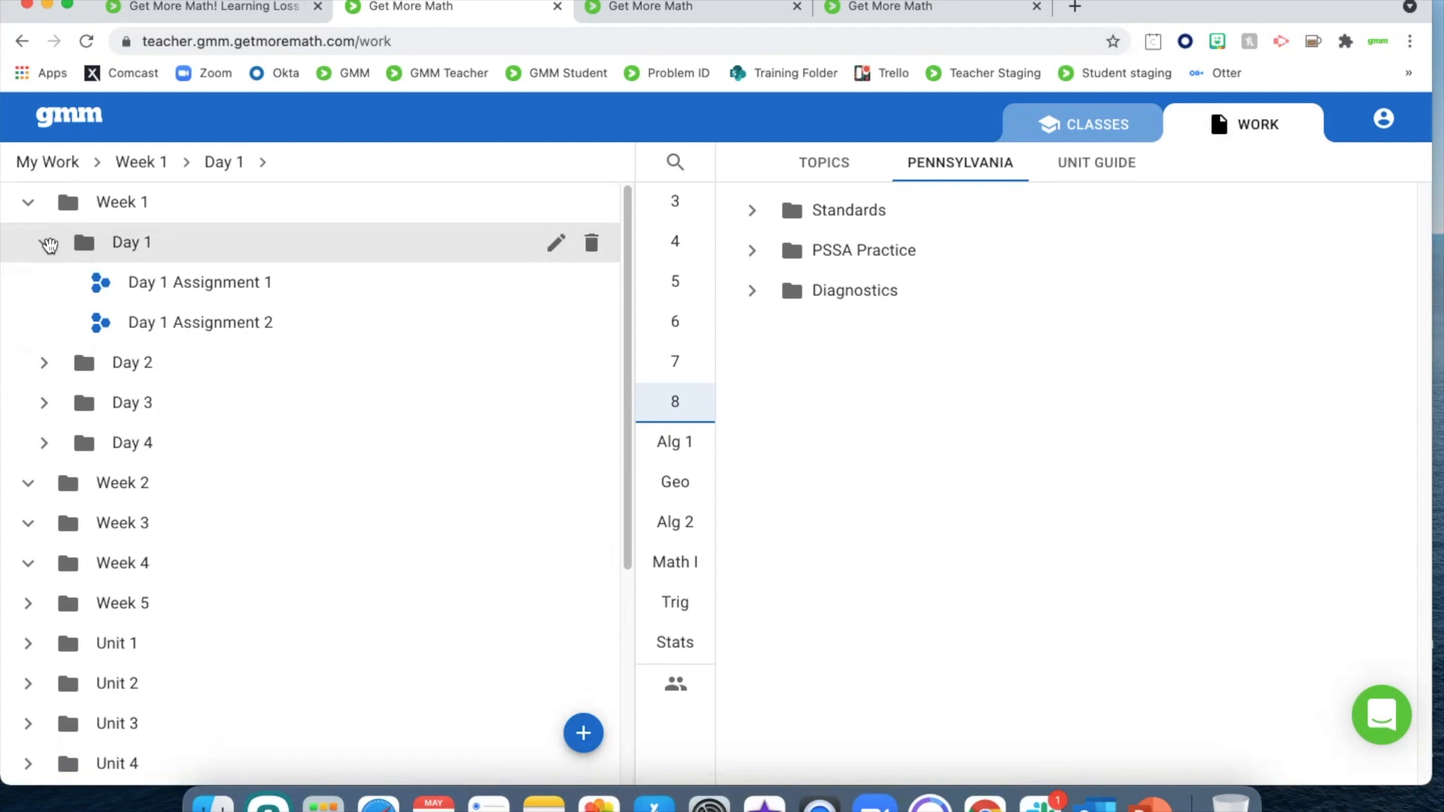
left_click(182, 287)
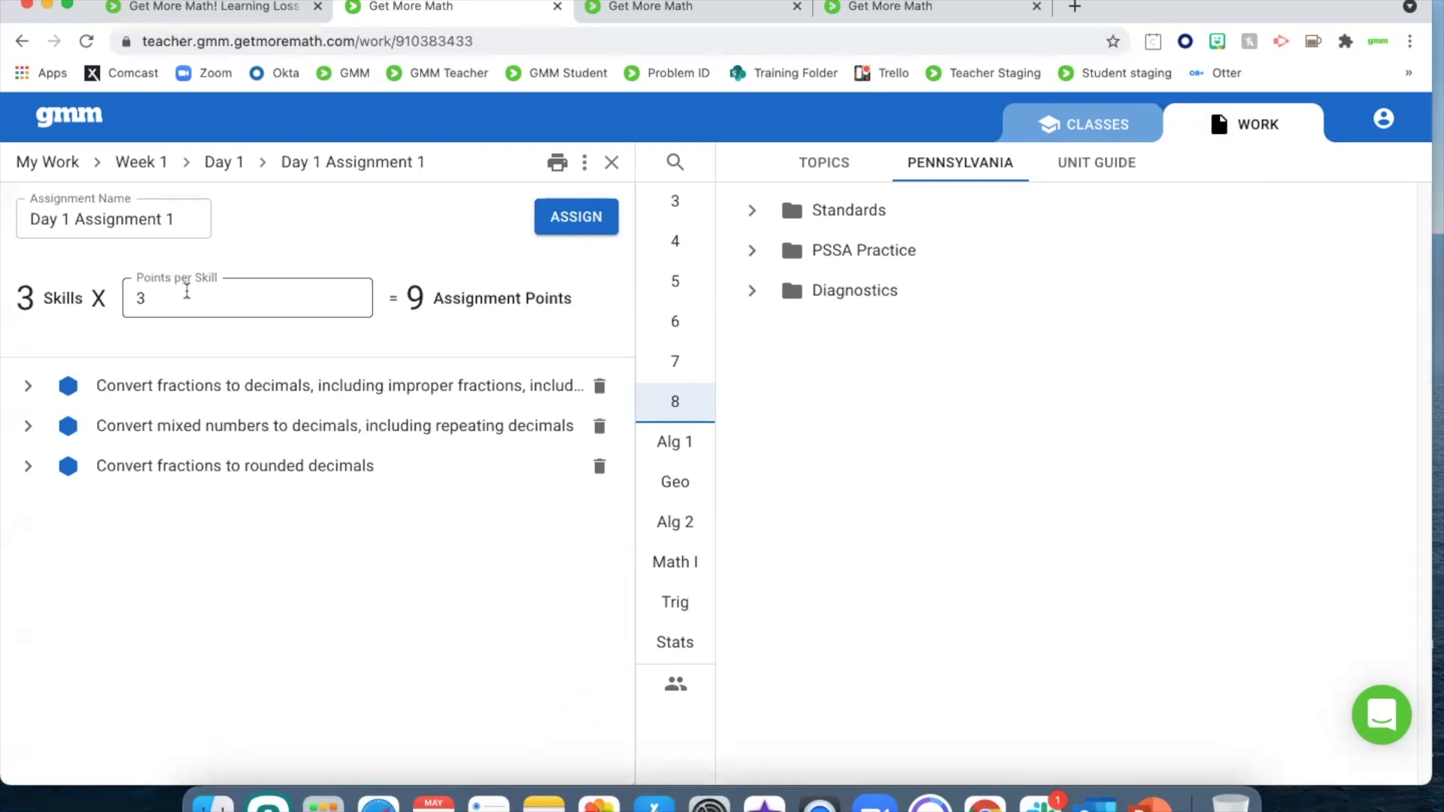
left_click(571, 217)
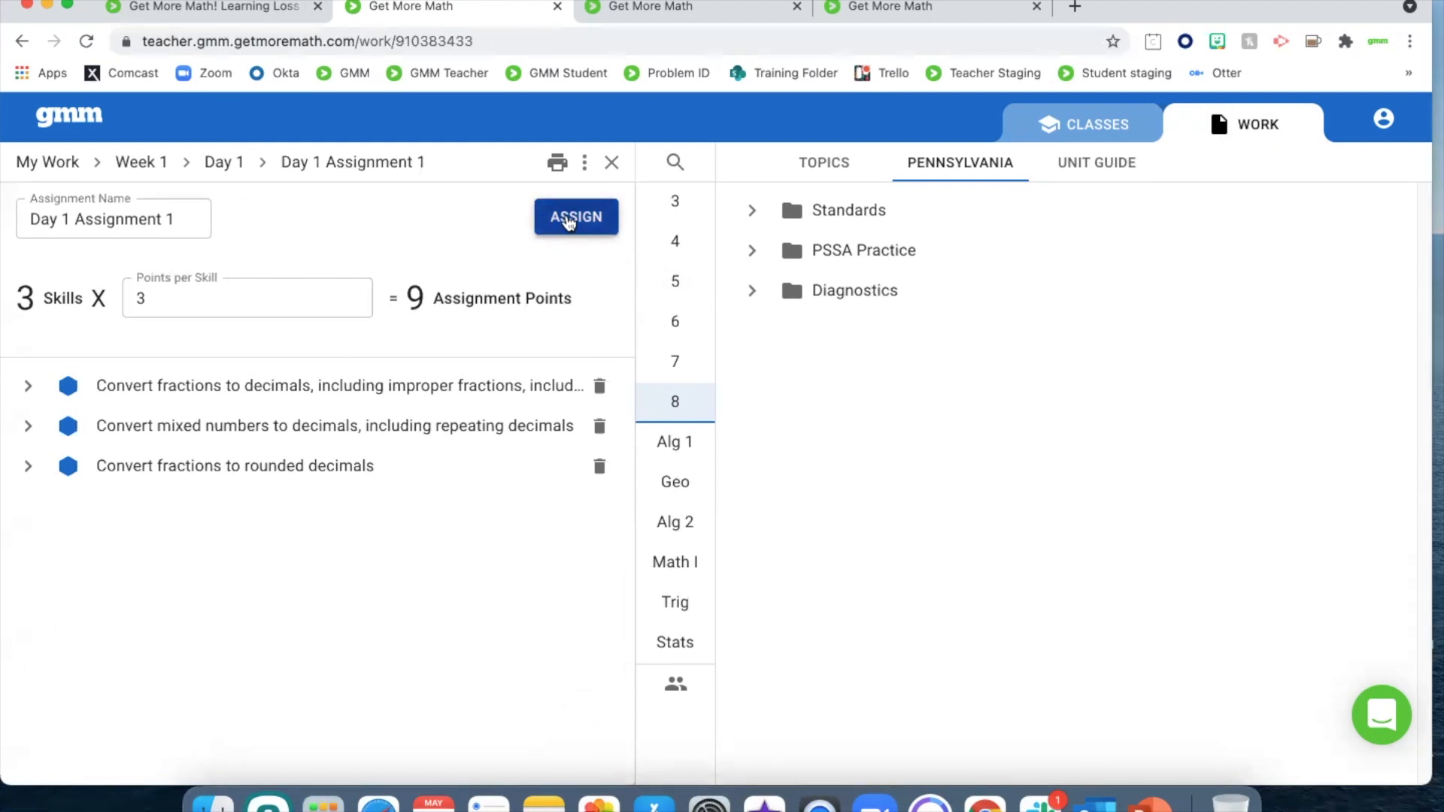
scroll(782, 452, "down", 3)
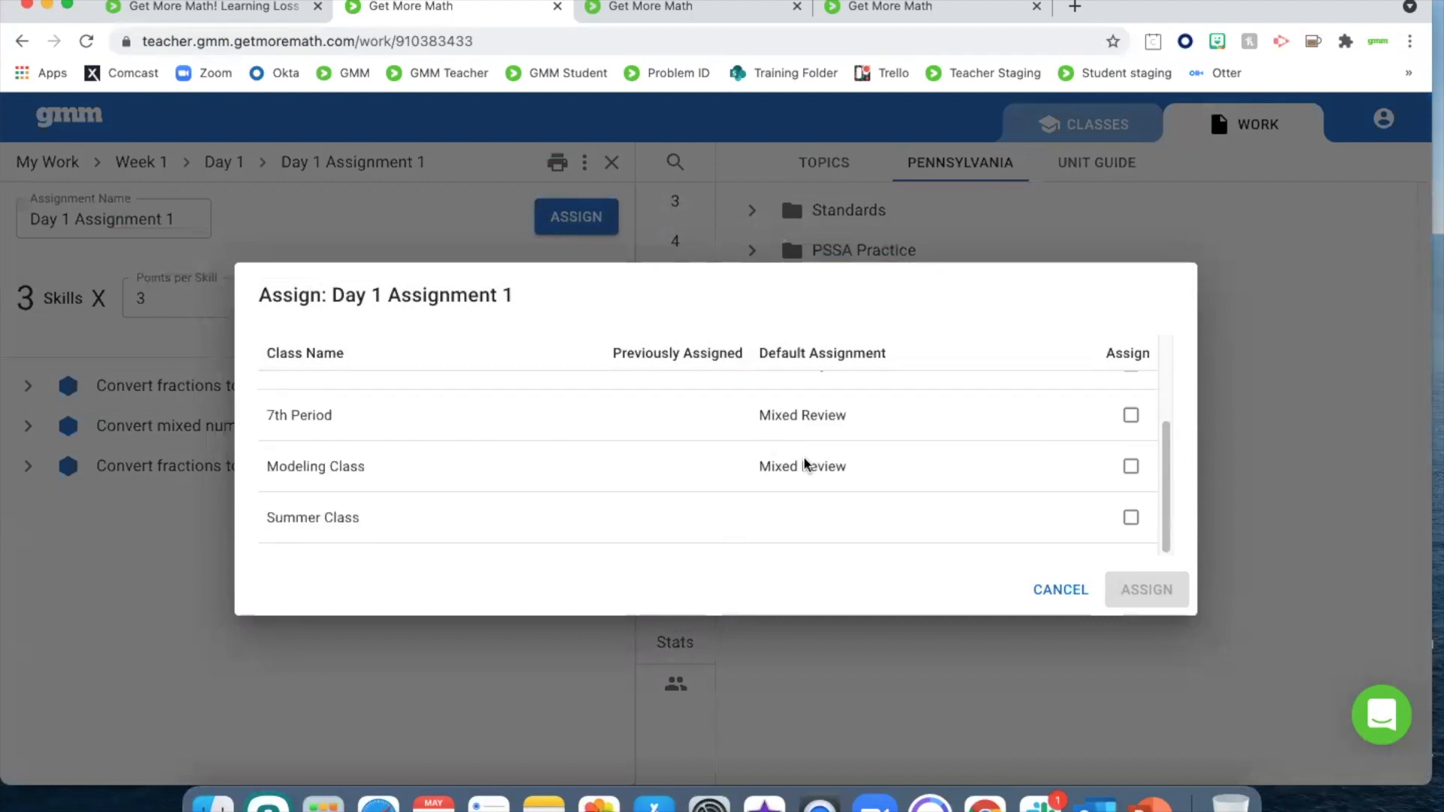
left_click(1129, 520)
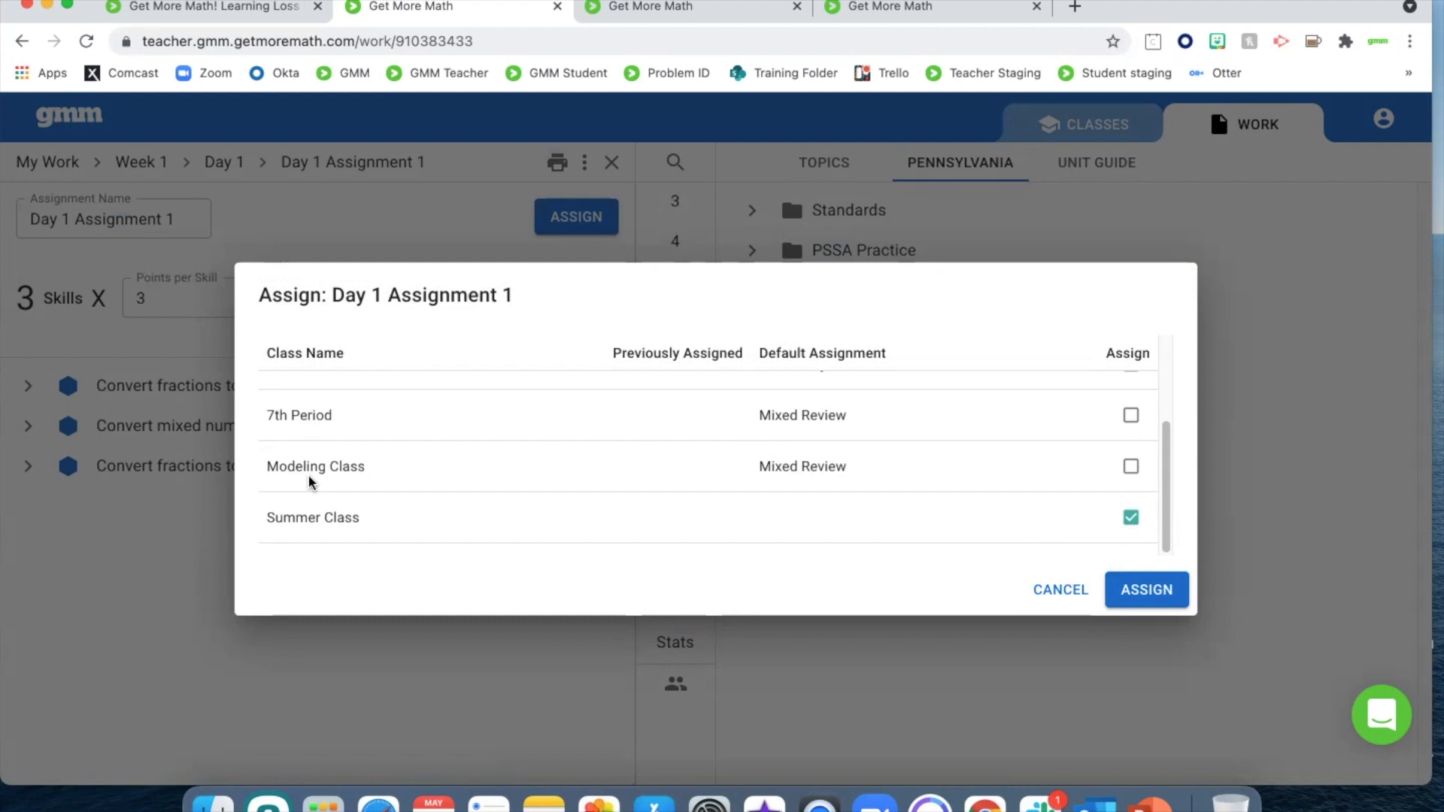
left_click(1132, 468)
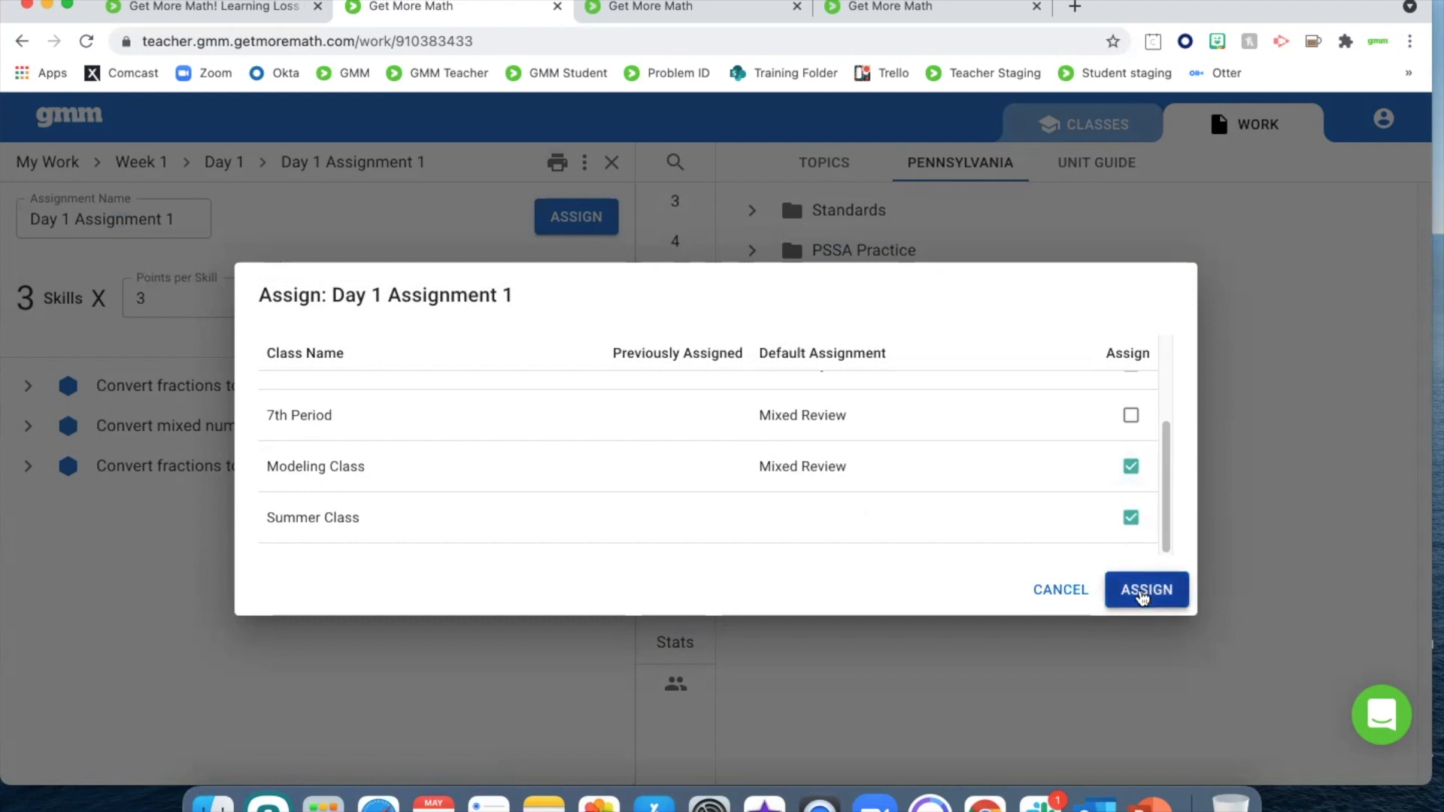
left_click(1142, 593)
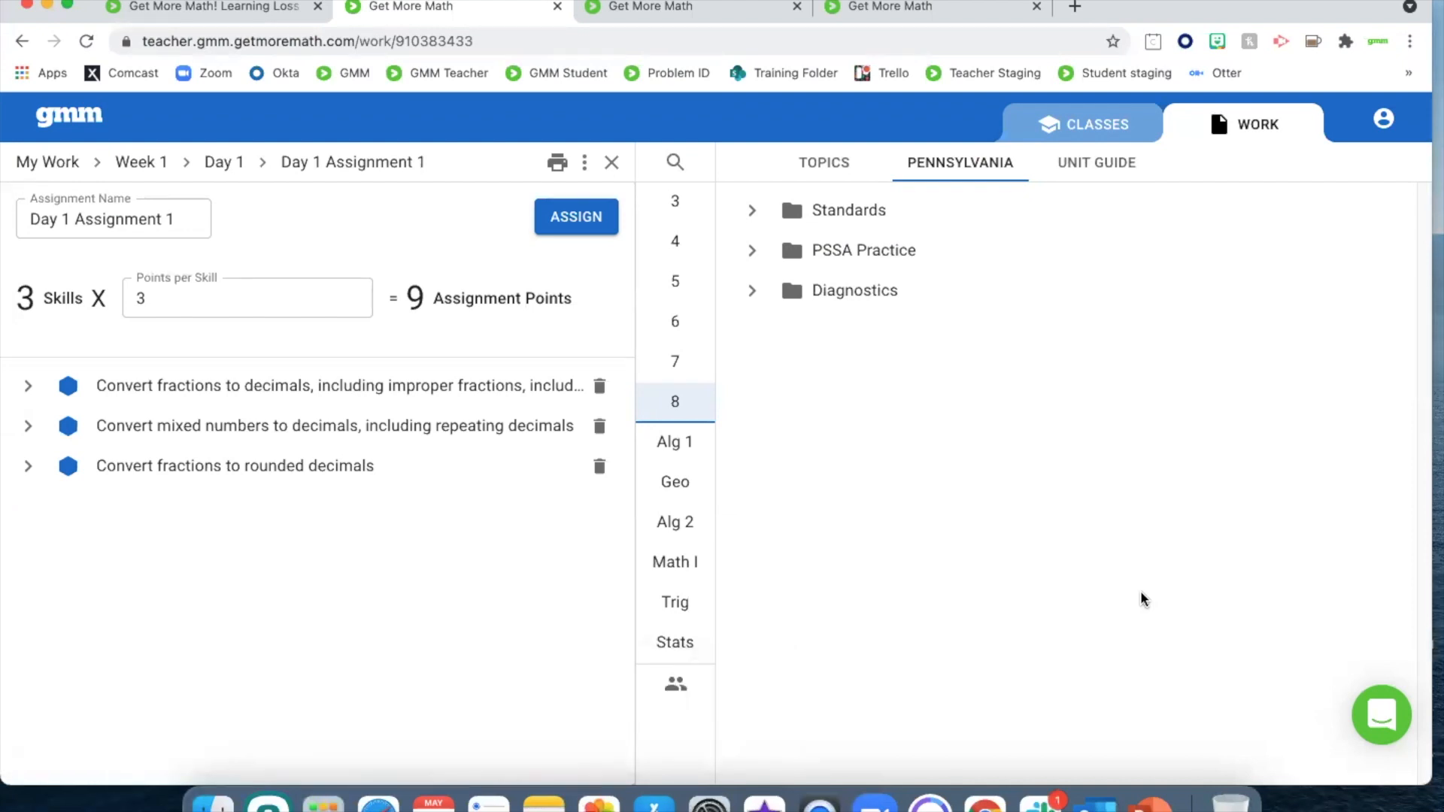
Switch the Modeling Class from its Day 1 assignment to Mixed Review
left_click(1088, 126)
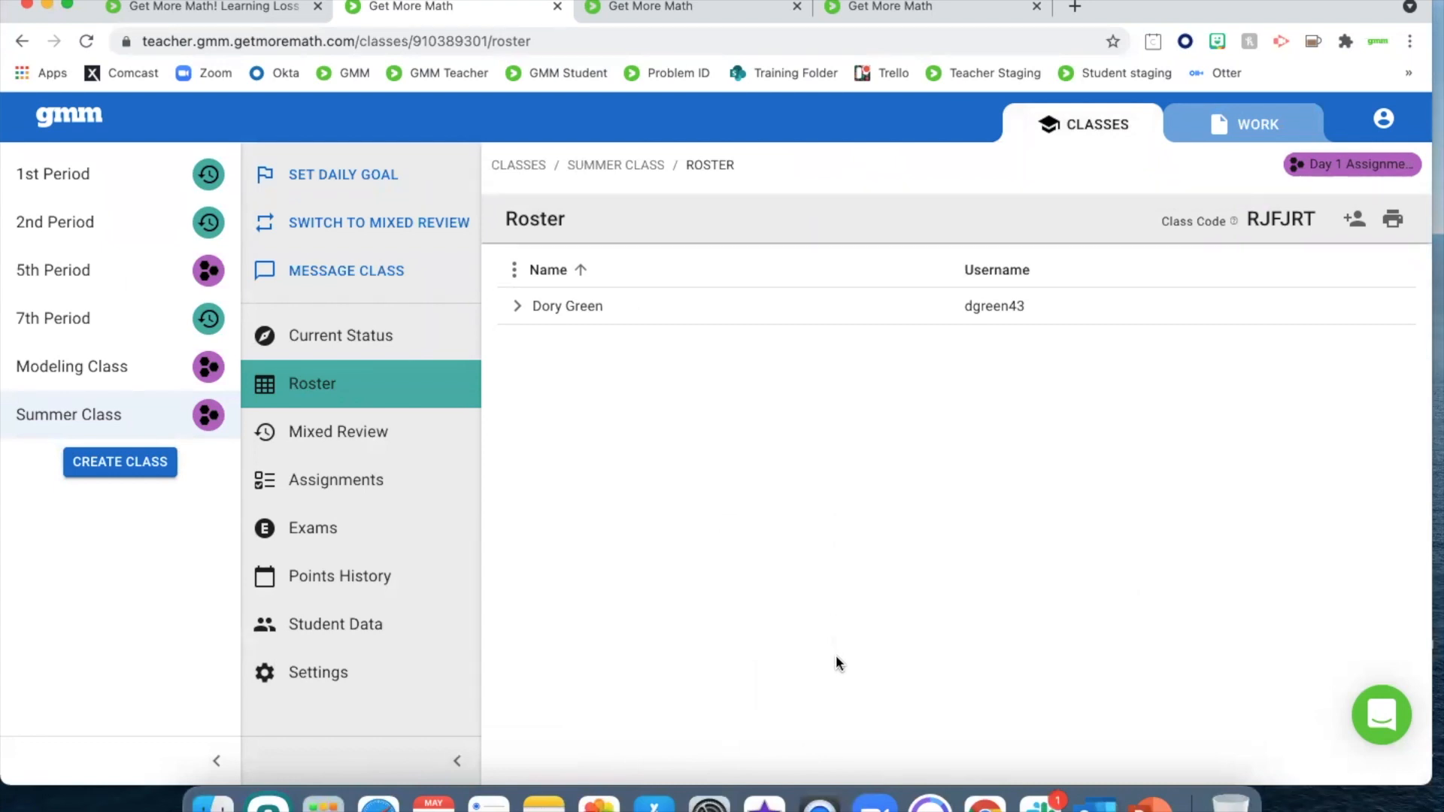
left_click(105, 368)
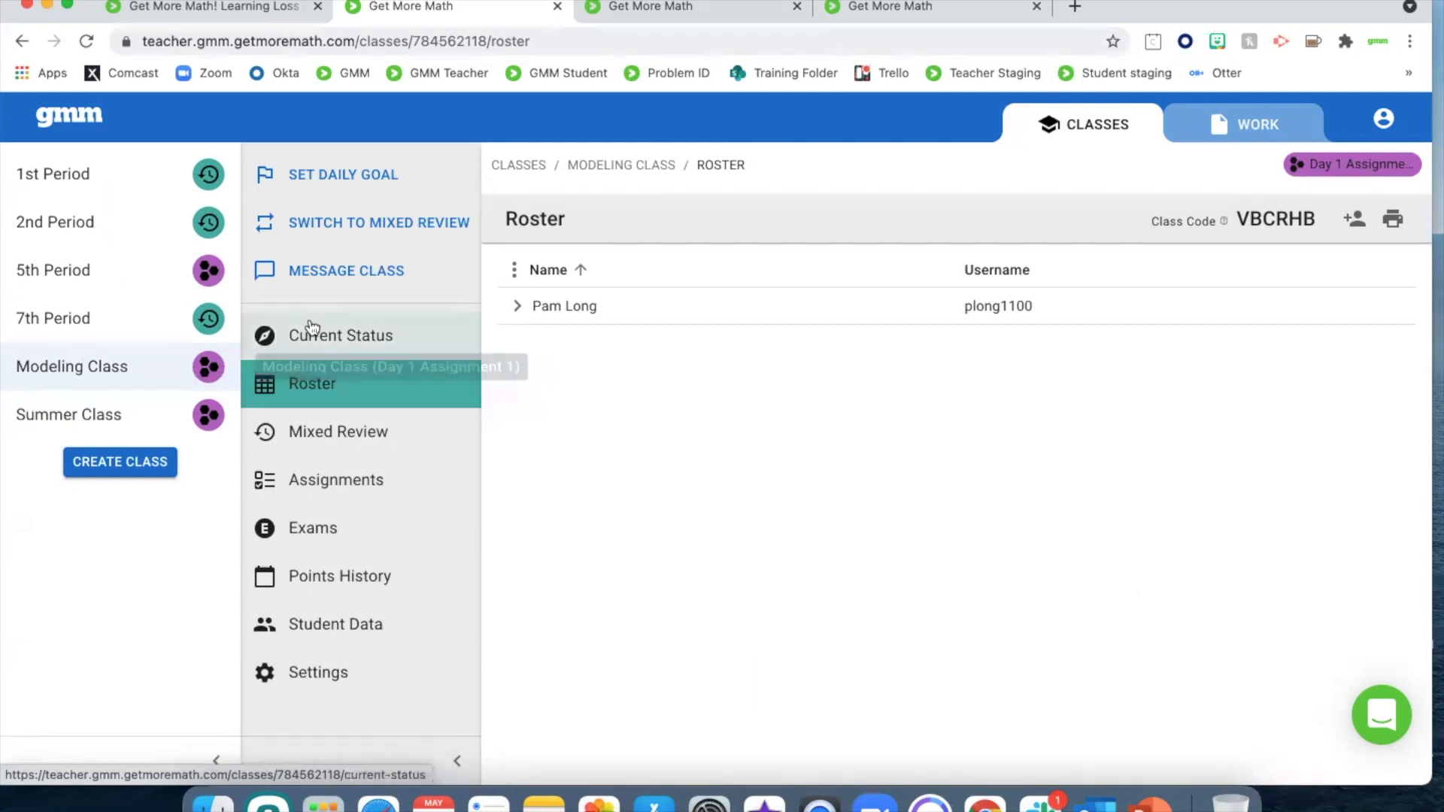
left_click(346, 230)
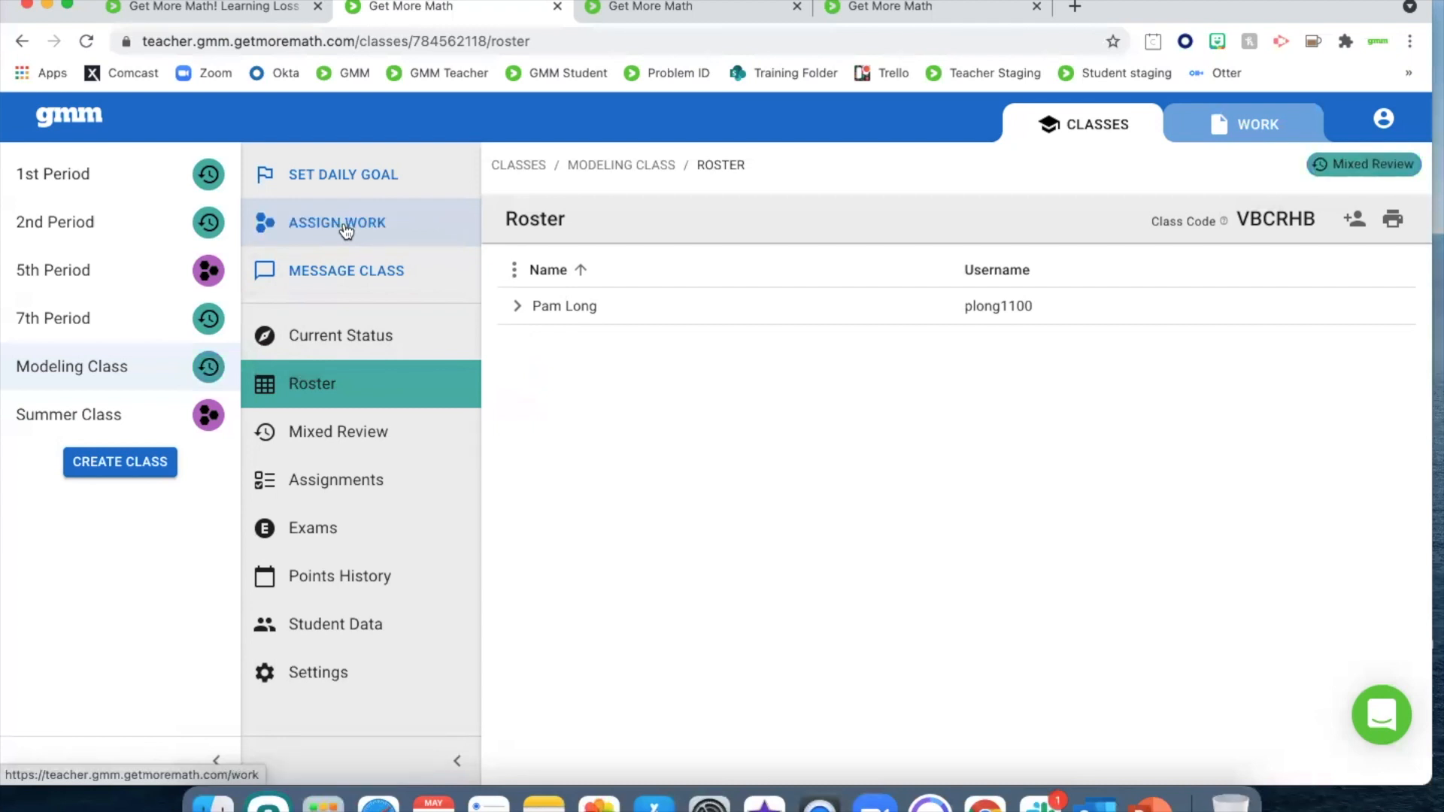
Remove "Convert decimals to fractions" from the Modeling Class's Mixed Review and deactivate the skills for converting fractions and mixed numbers to decimals without rounding
left_click(331, 435)
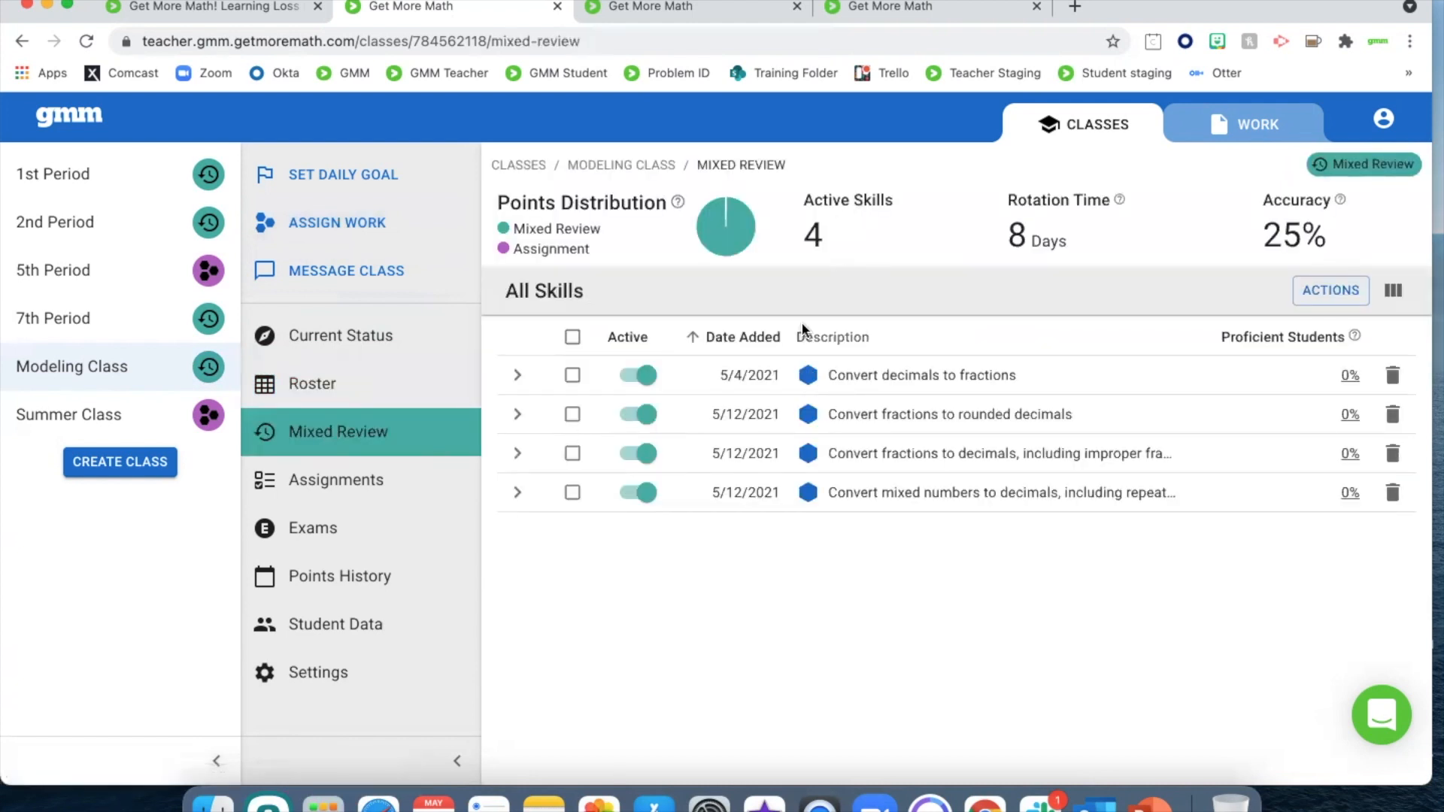
left_click(1392, 376)
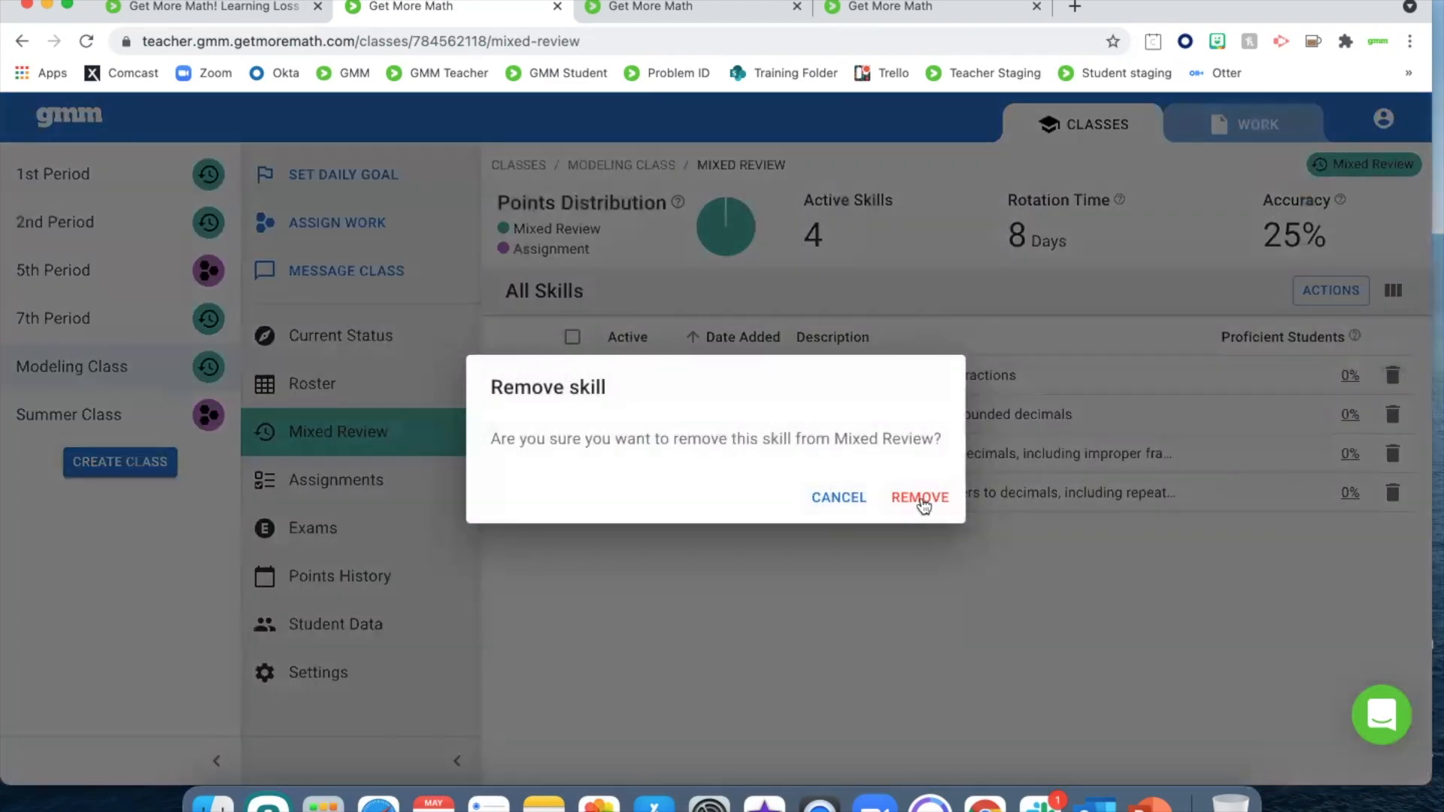
left_click(922, 499)
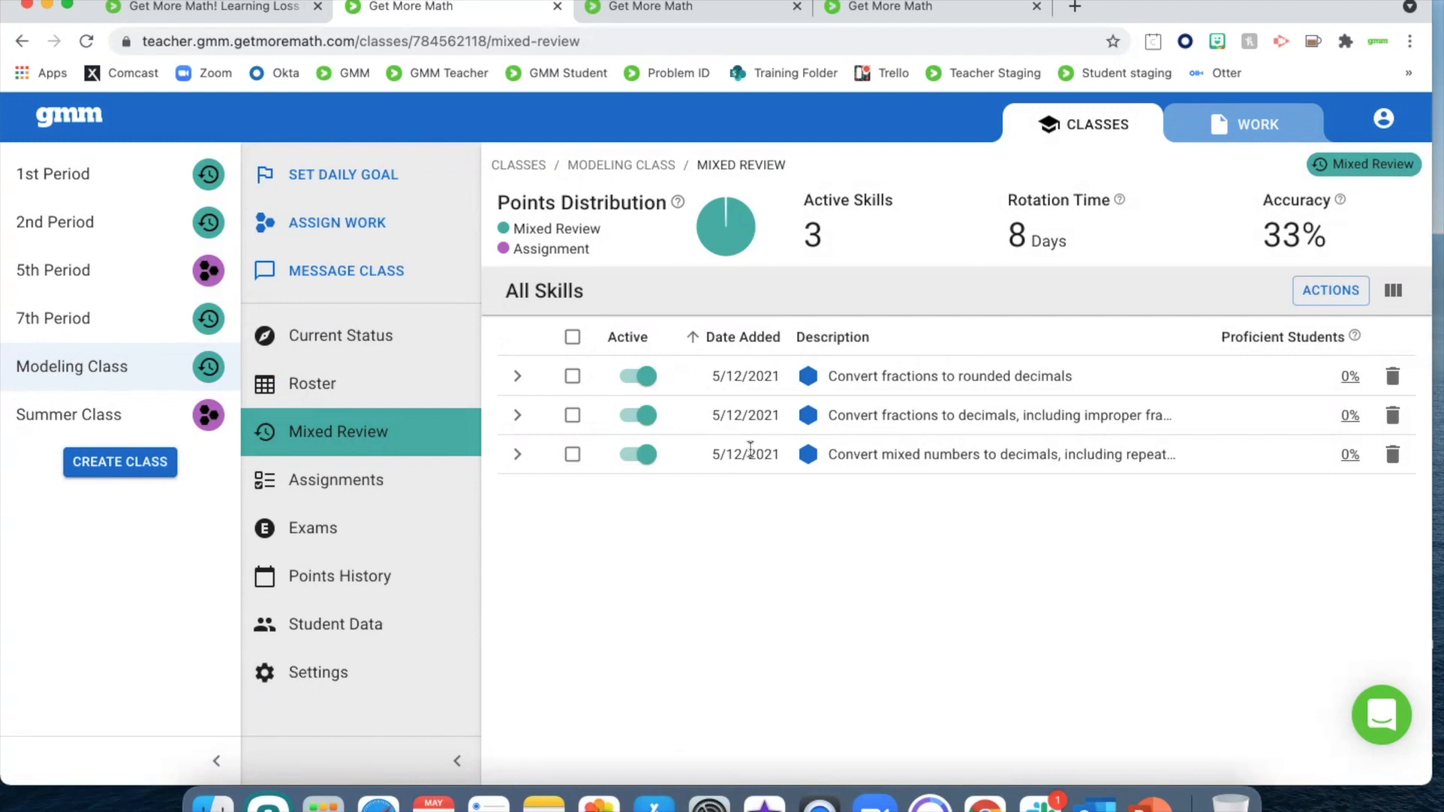
left_click(645, 418)
left_click(643, 456)
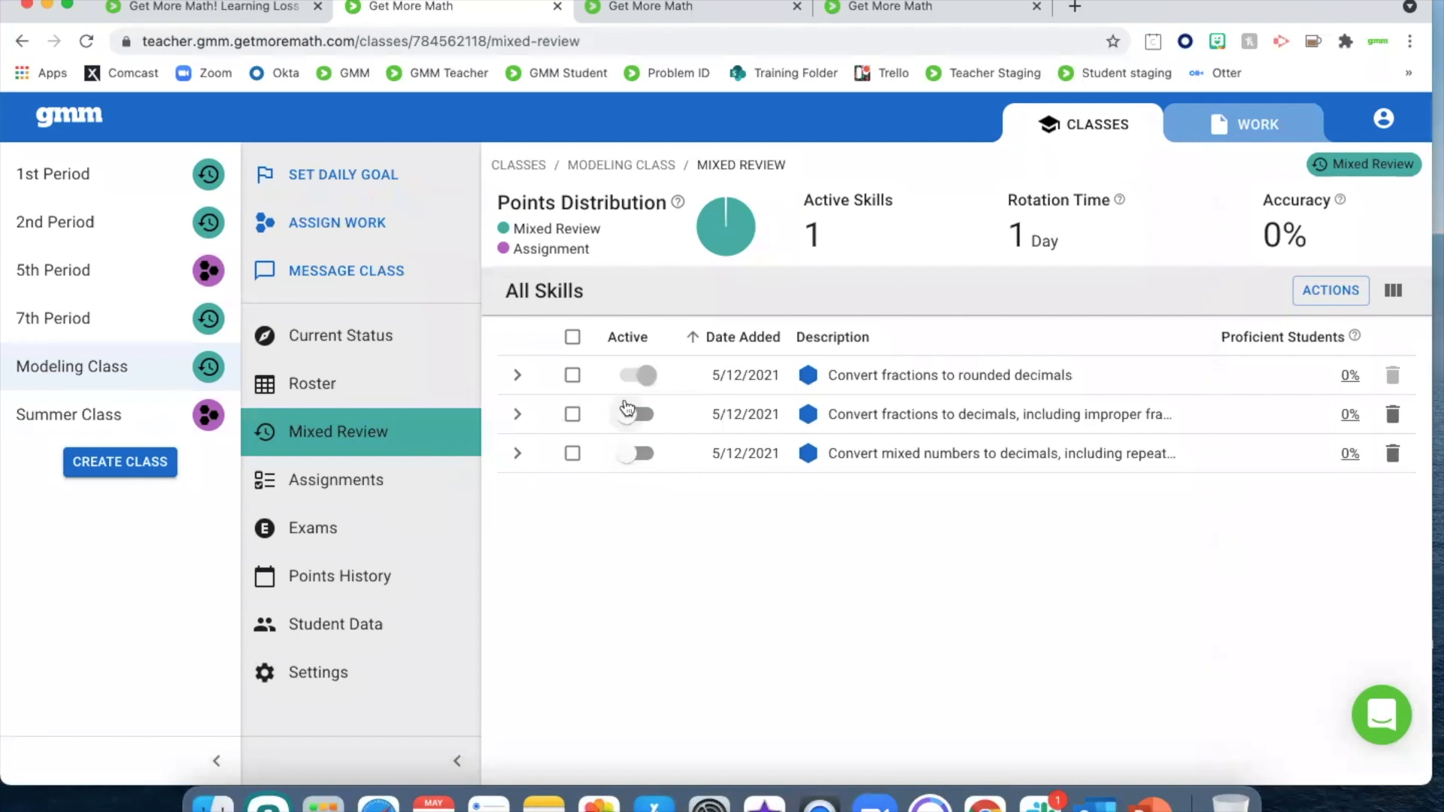
Log in to the student site as the Modeling Class student with the account's username and password
left_click(697, 13)
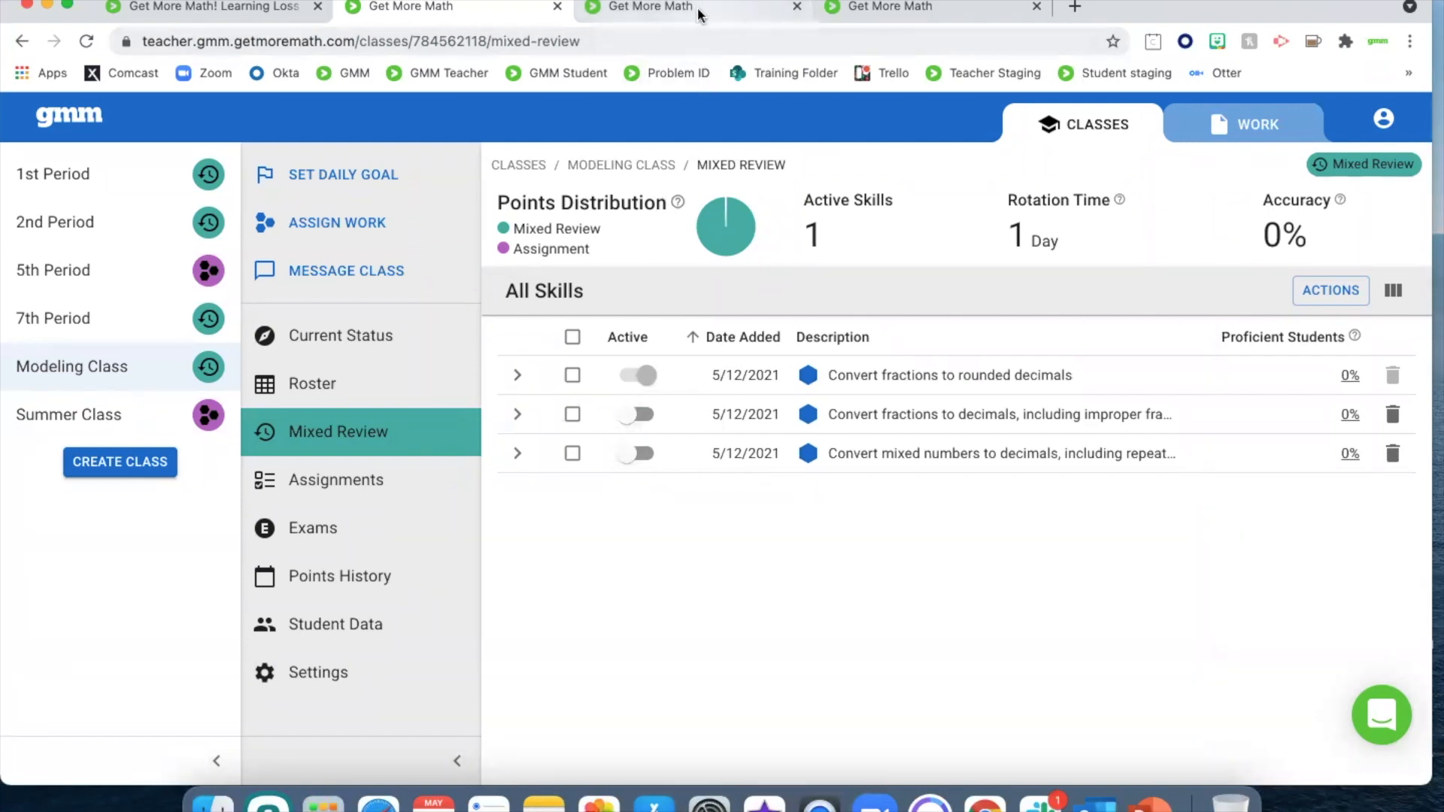
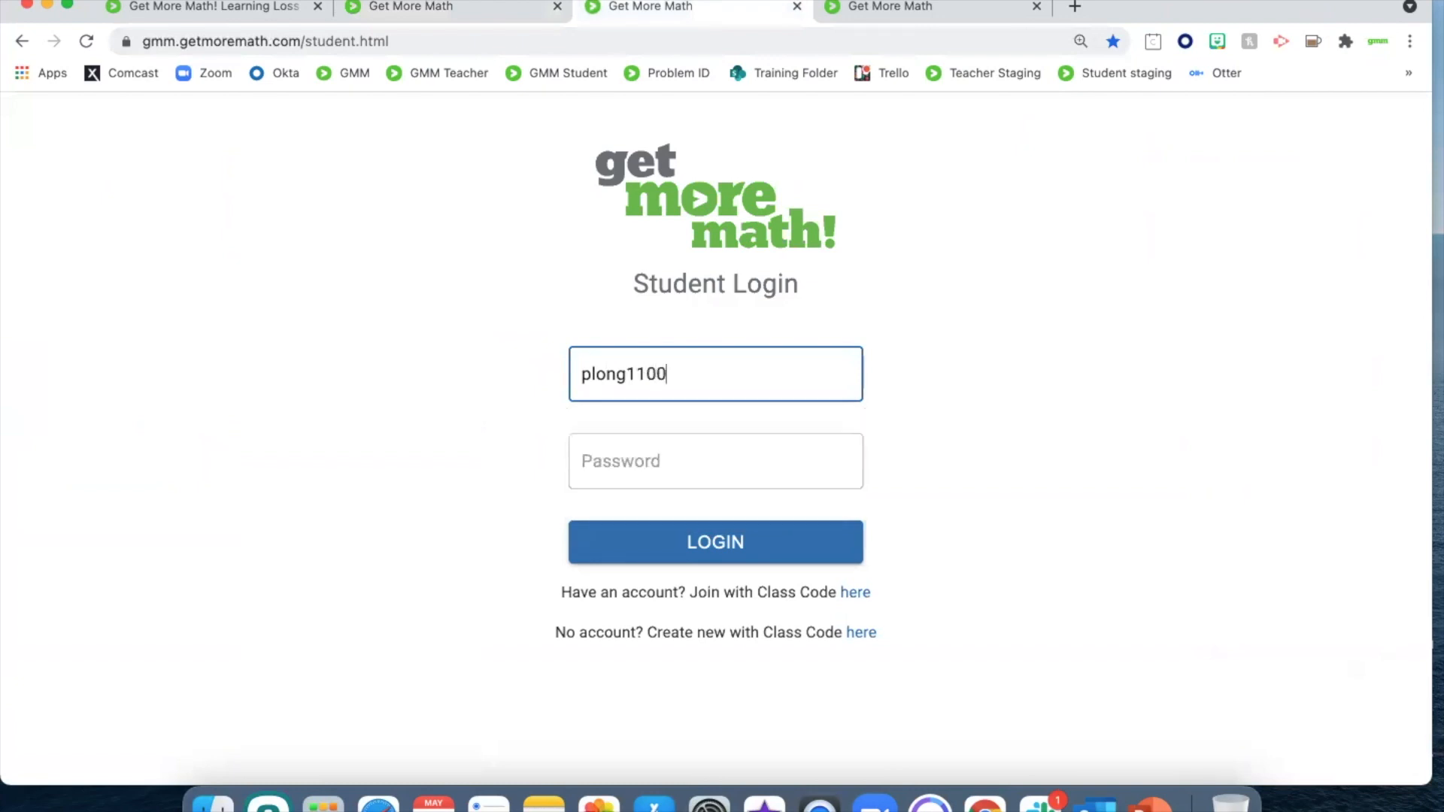
key("Tab")
type("••••••")
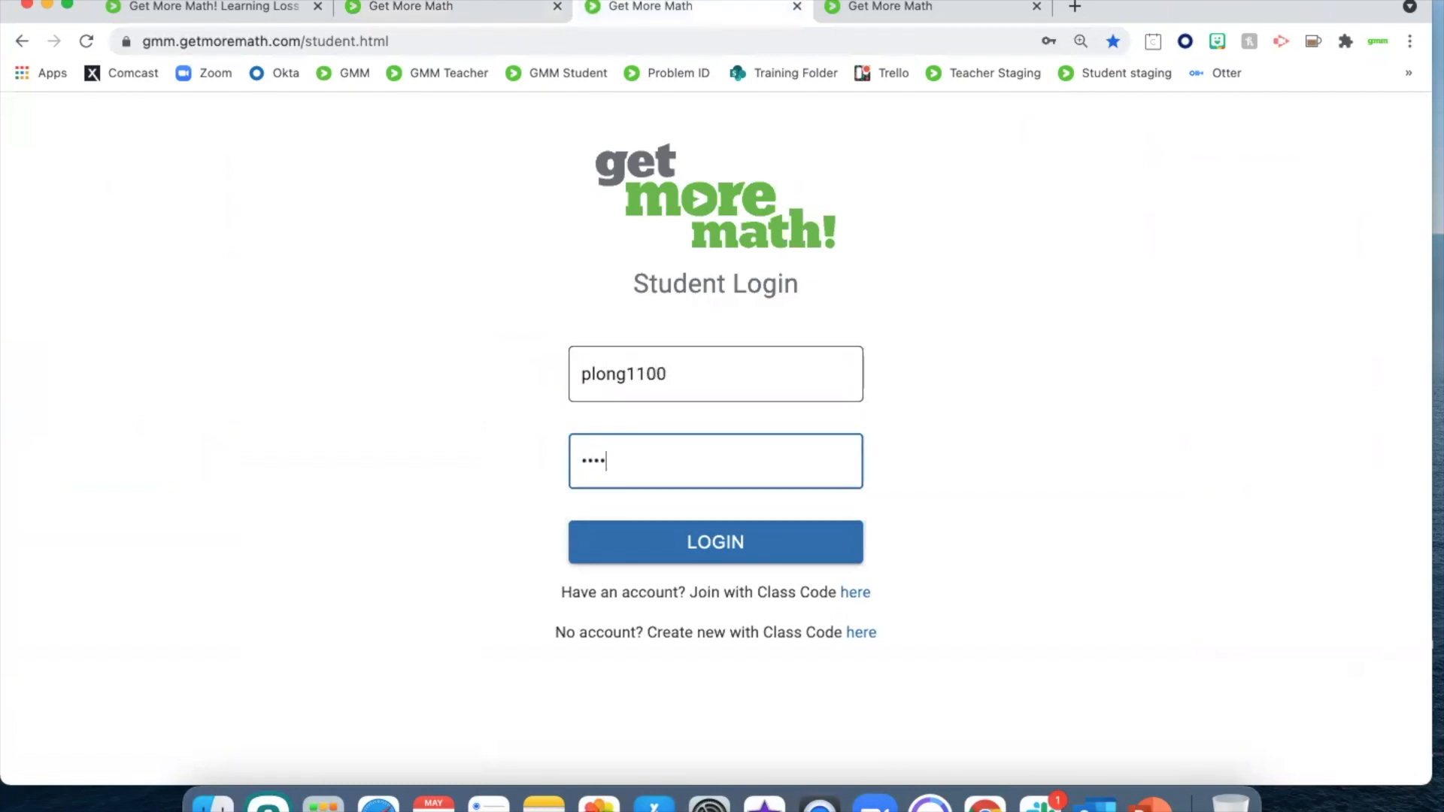
type("••")
key("Return")
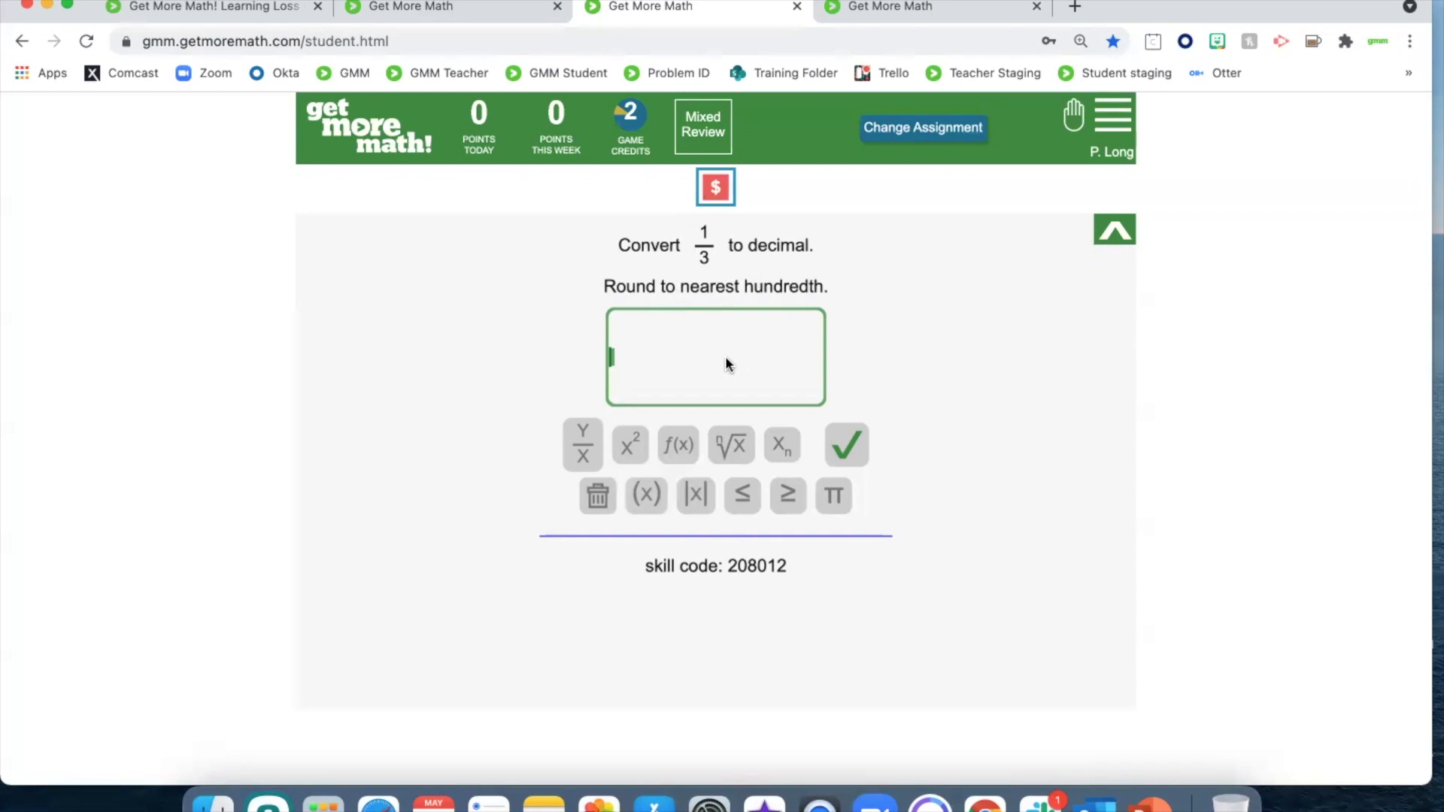
Answer the rounded-decimal problem for 1/3 with .33 and submit it
type(".33")
left_click(857, 449)
Make converting fractions to exact decimals the Modeling Class's only active Mixed Review skill, and acknowledge the assignment change in the student account
left_click(411, 9)
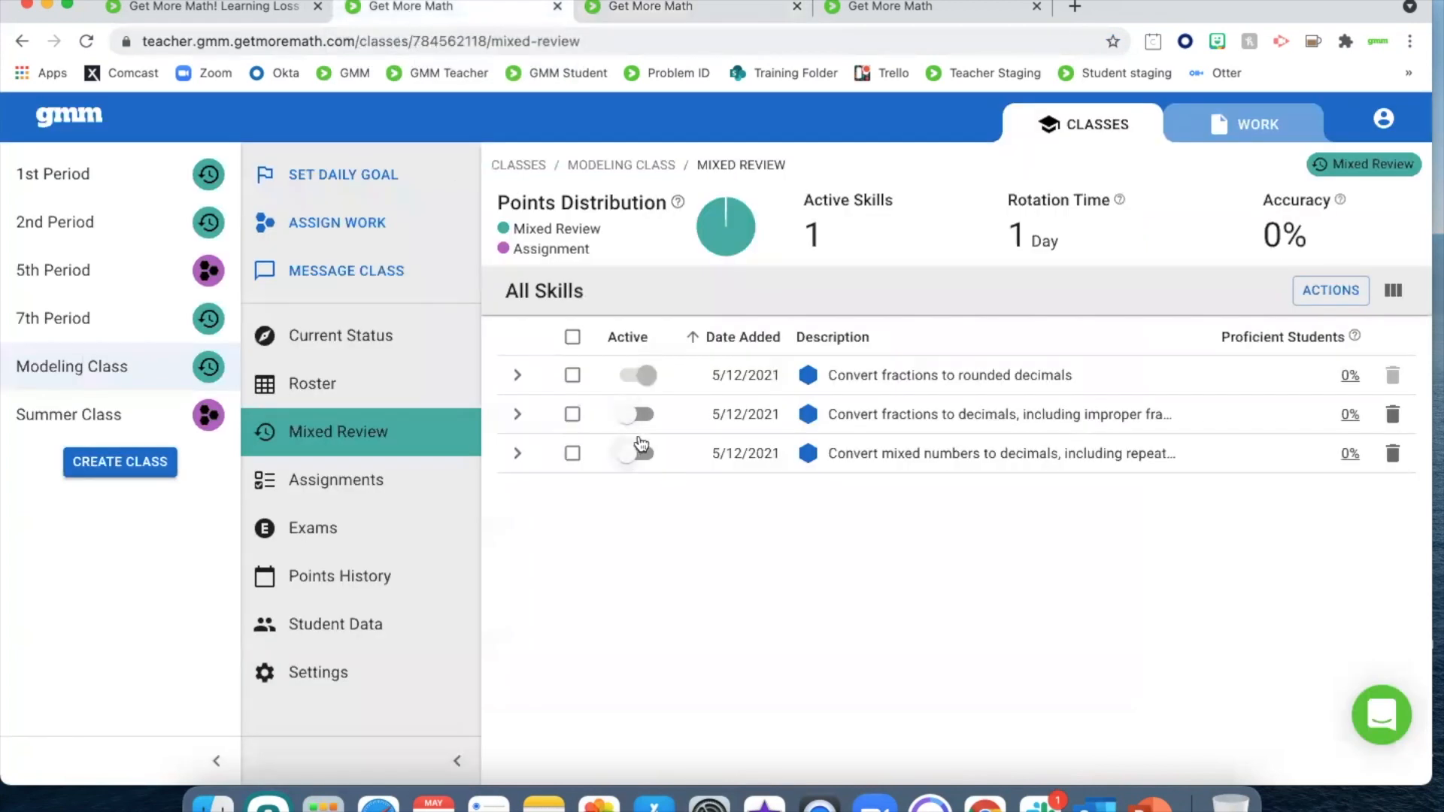
left_click(641, 413)
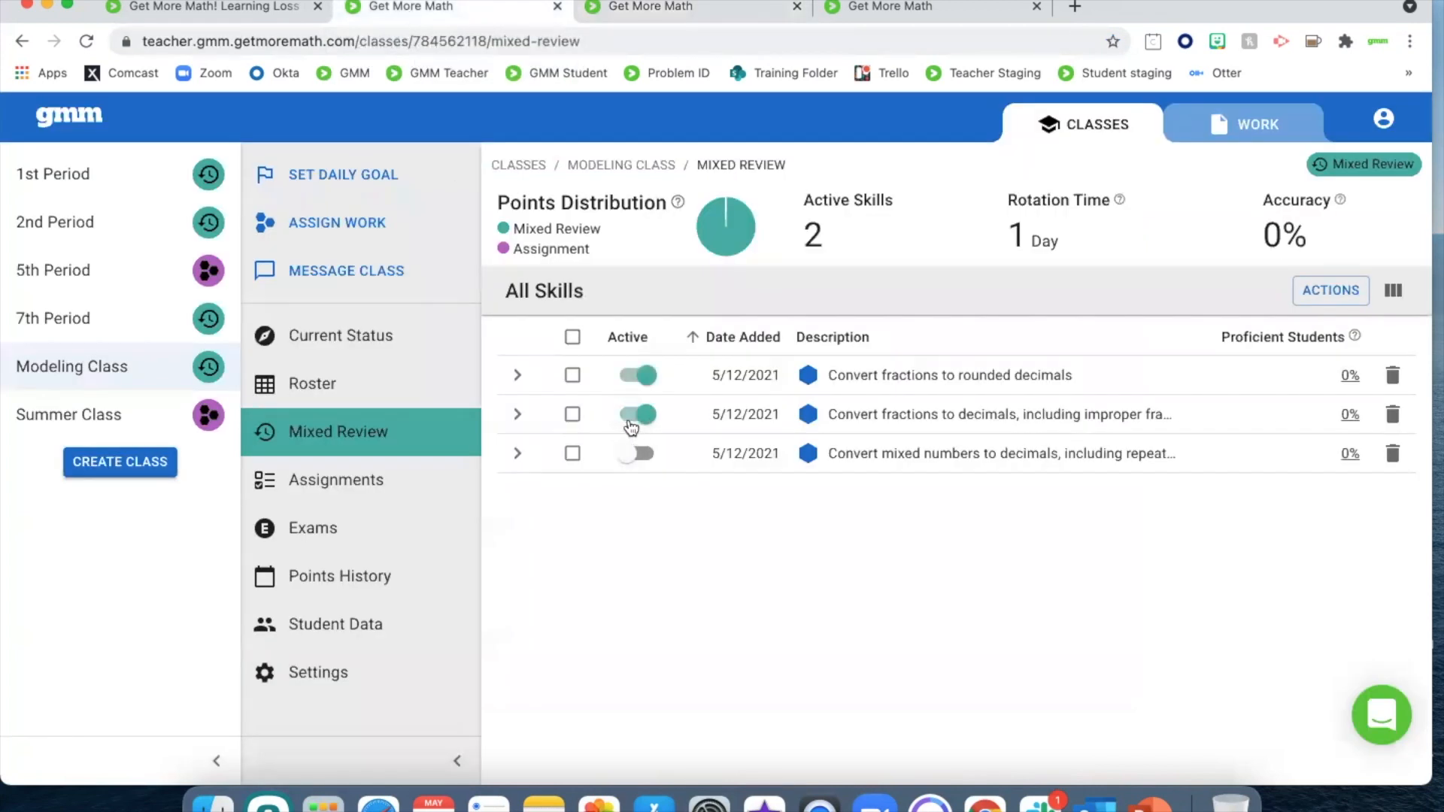
left_click(649, 381)
left_click(680, 12)
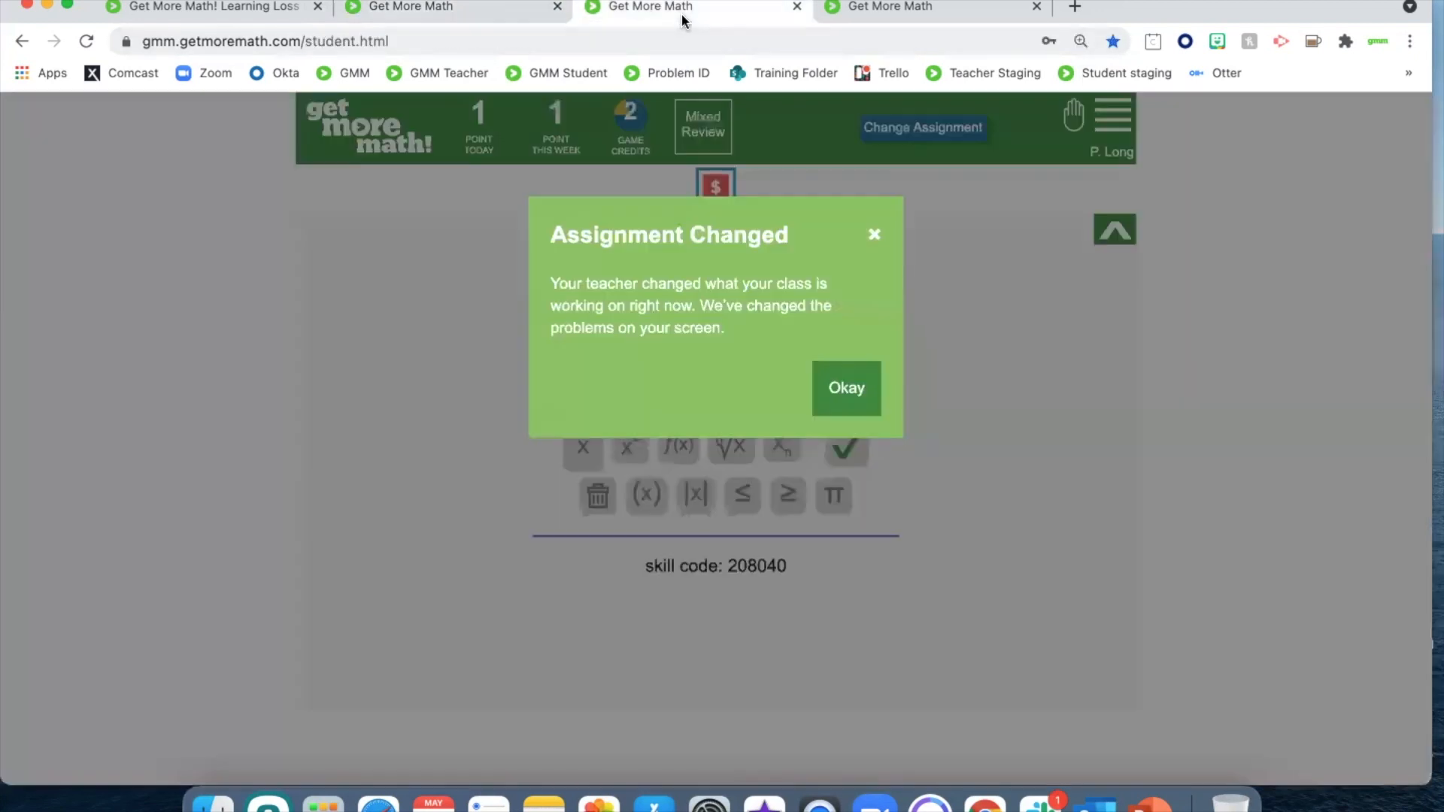
left_click(850, 400)
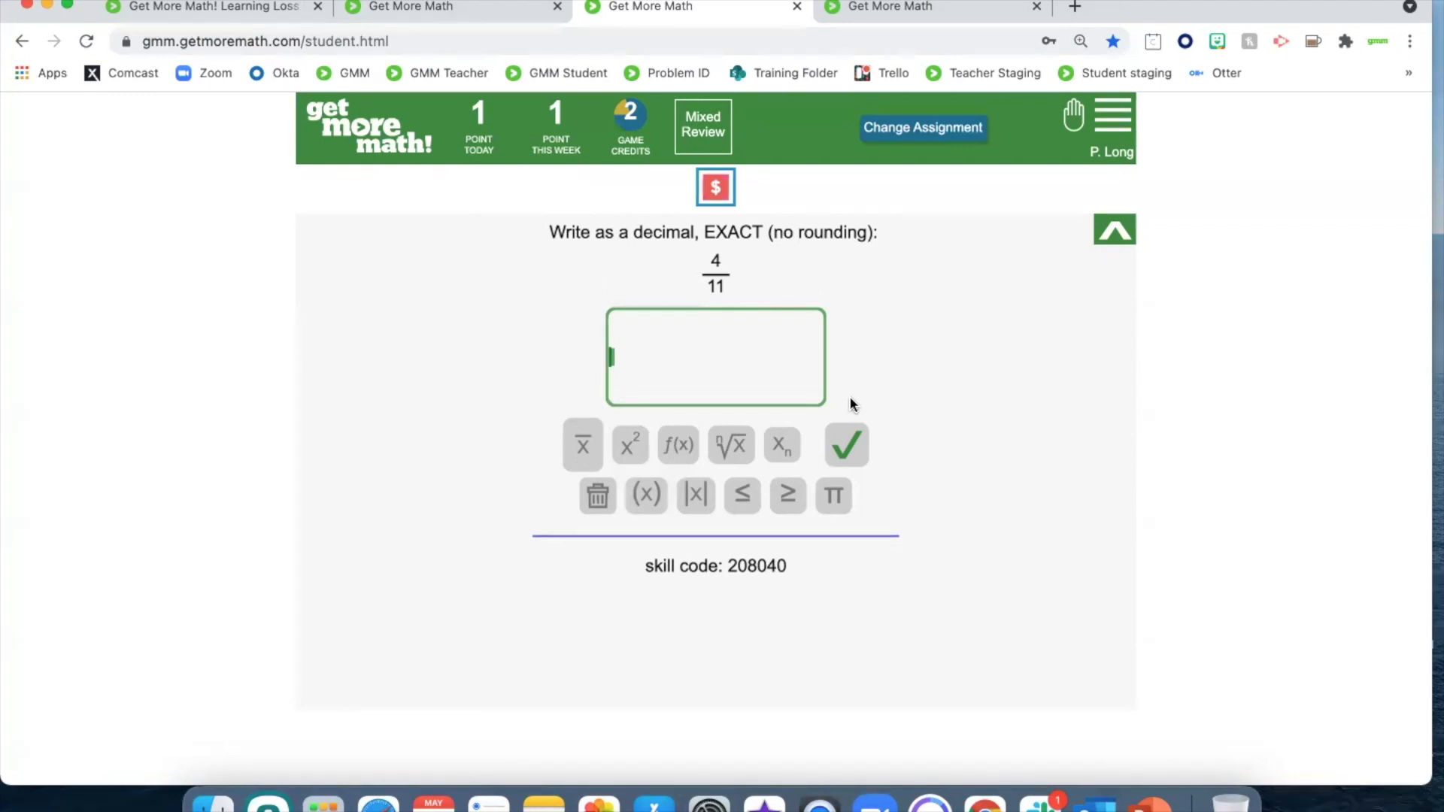
Answer the exact-decimal problems, submitting 4/11 as .36 with a repeating bar over 36 and 81/1000 as .081
type(".")
left_click(585, 449)
type("2")
key("BackSpace")
type("36")
left_click(845, 444)
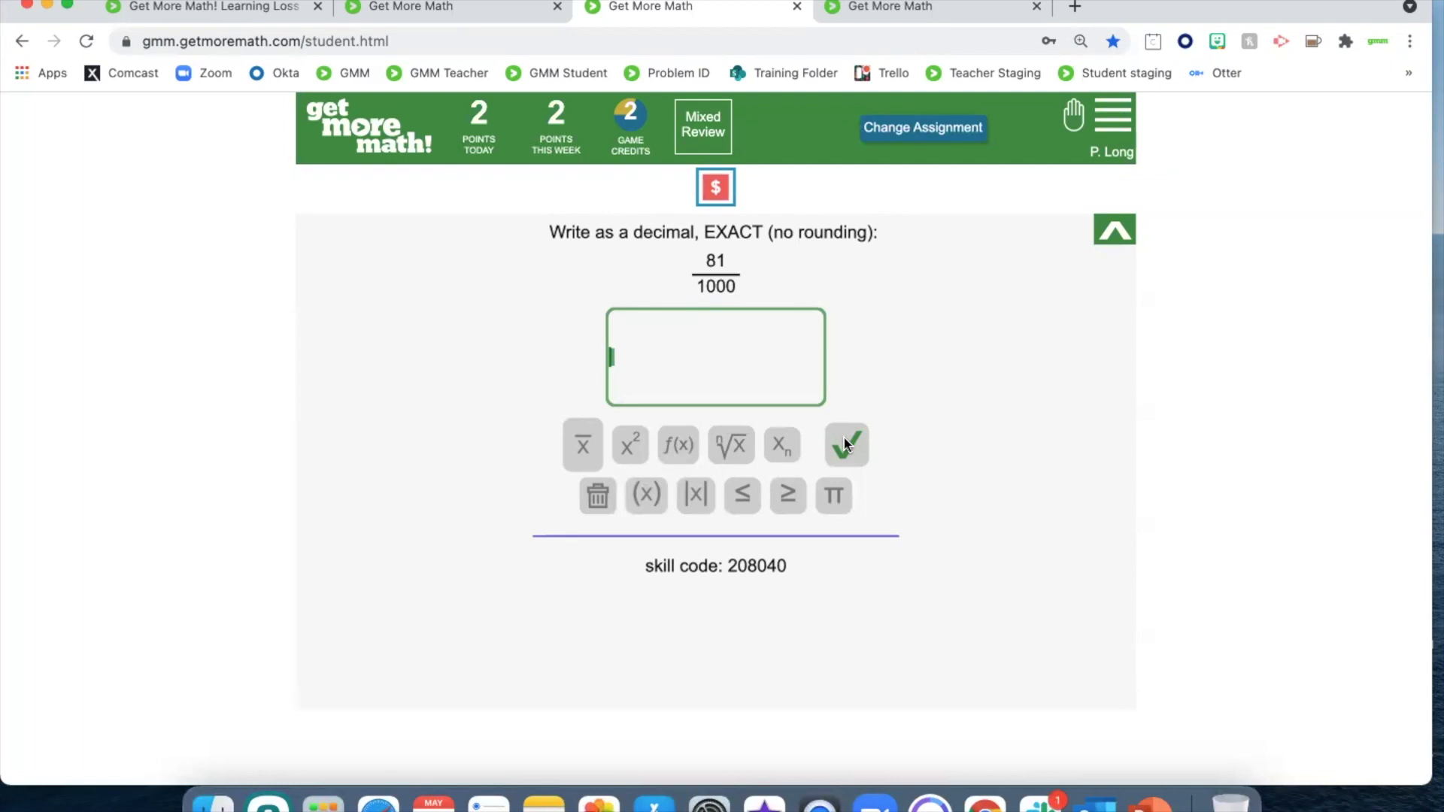
type(".081")
left_click(845, 443)
Make converting mixed numbers to decimals the Modeling Class's only active Mixed Review skill, and acknowledge the change in the student account
left_click(438, 9)
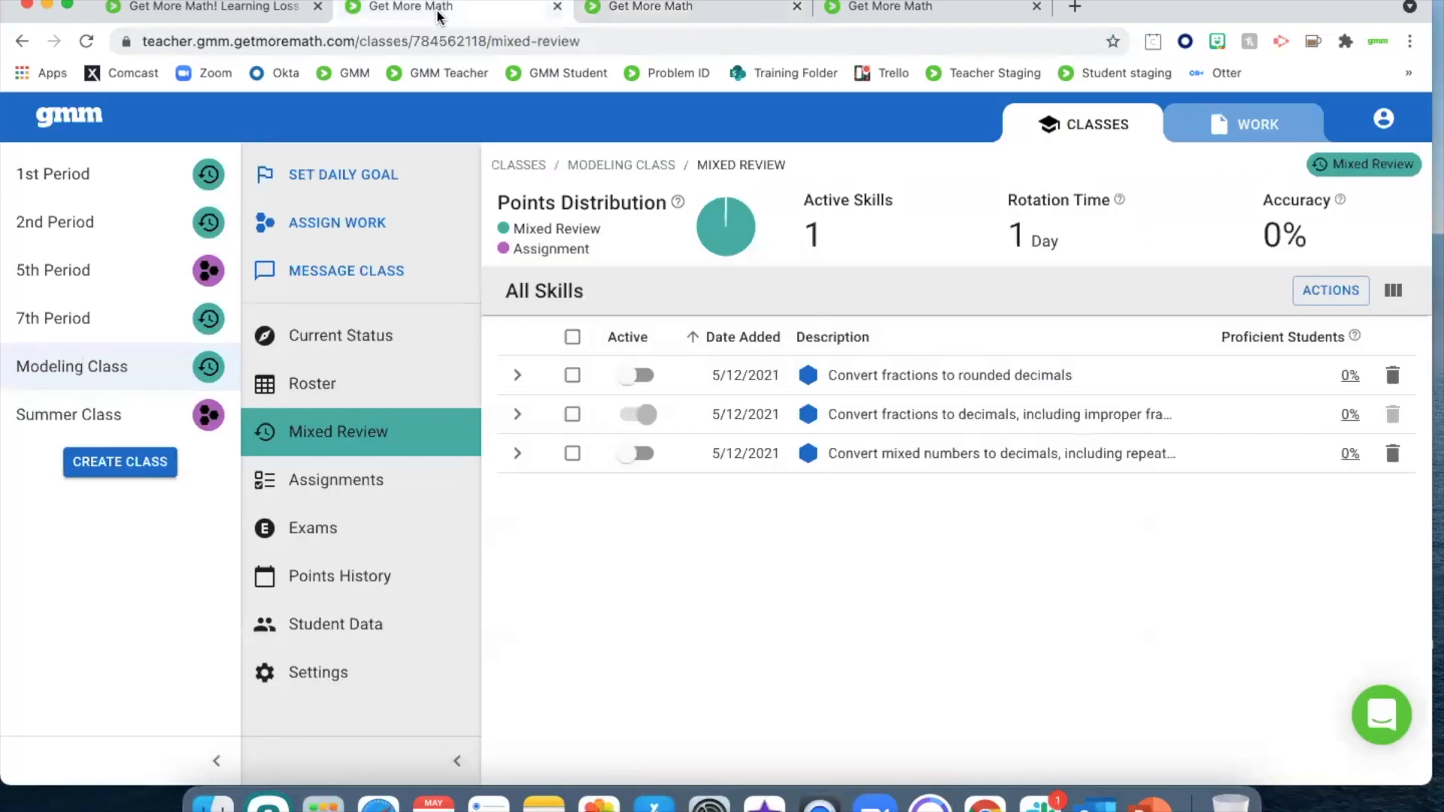
left_click(630, 455)
left_click(645, 415)
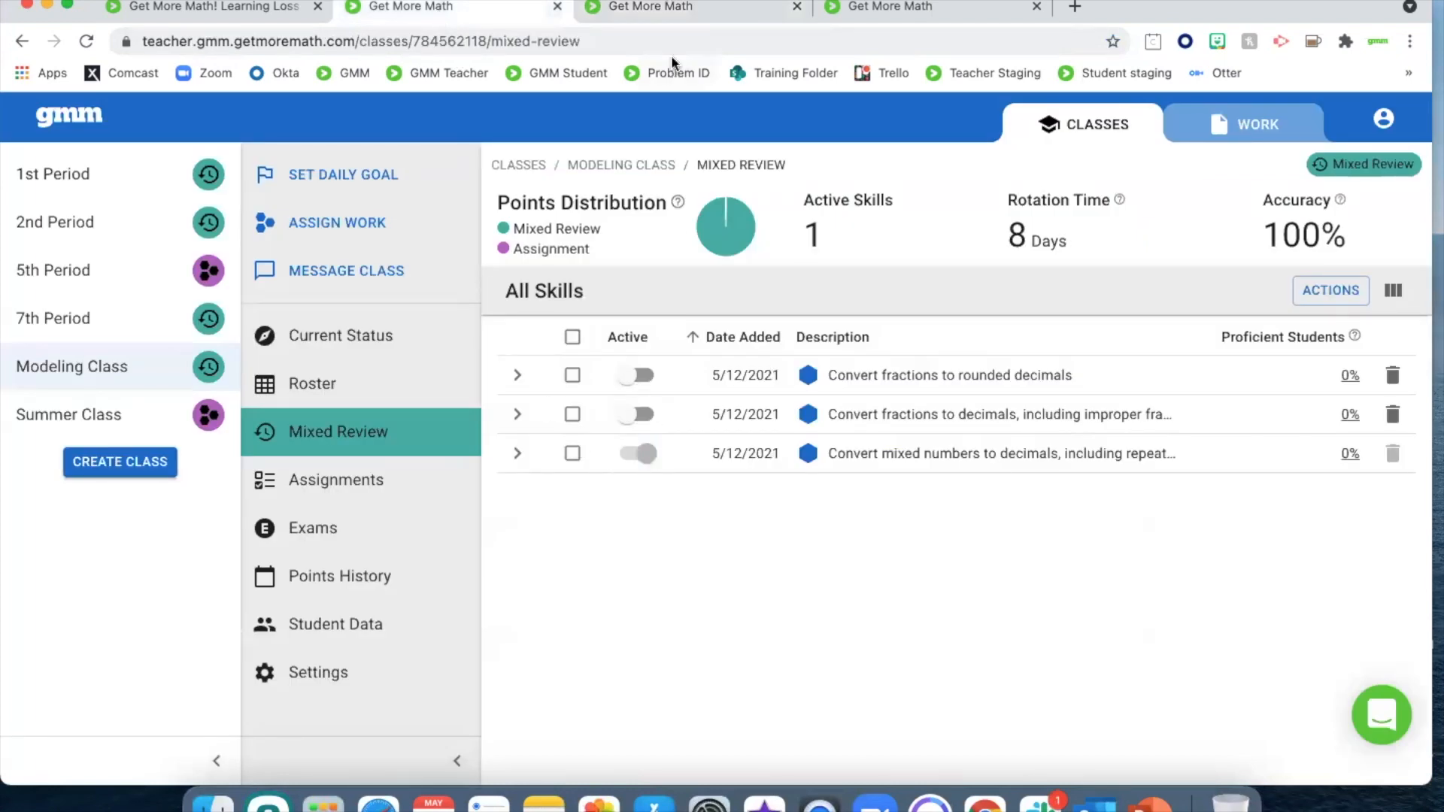
left_click(674, 9)
left_click(839, 395)
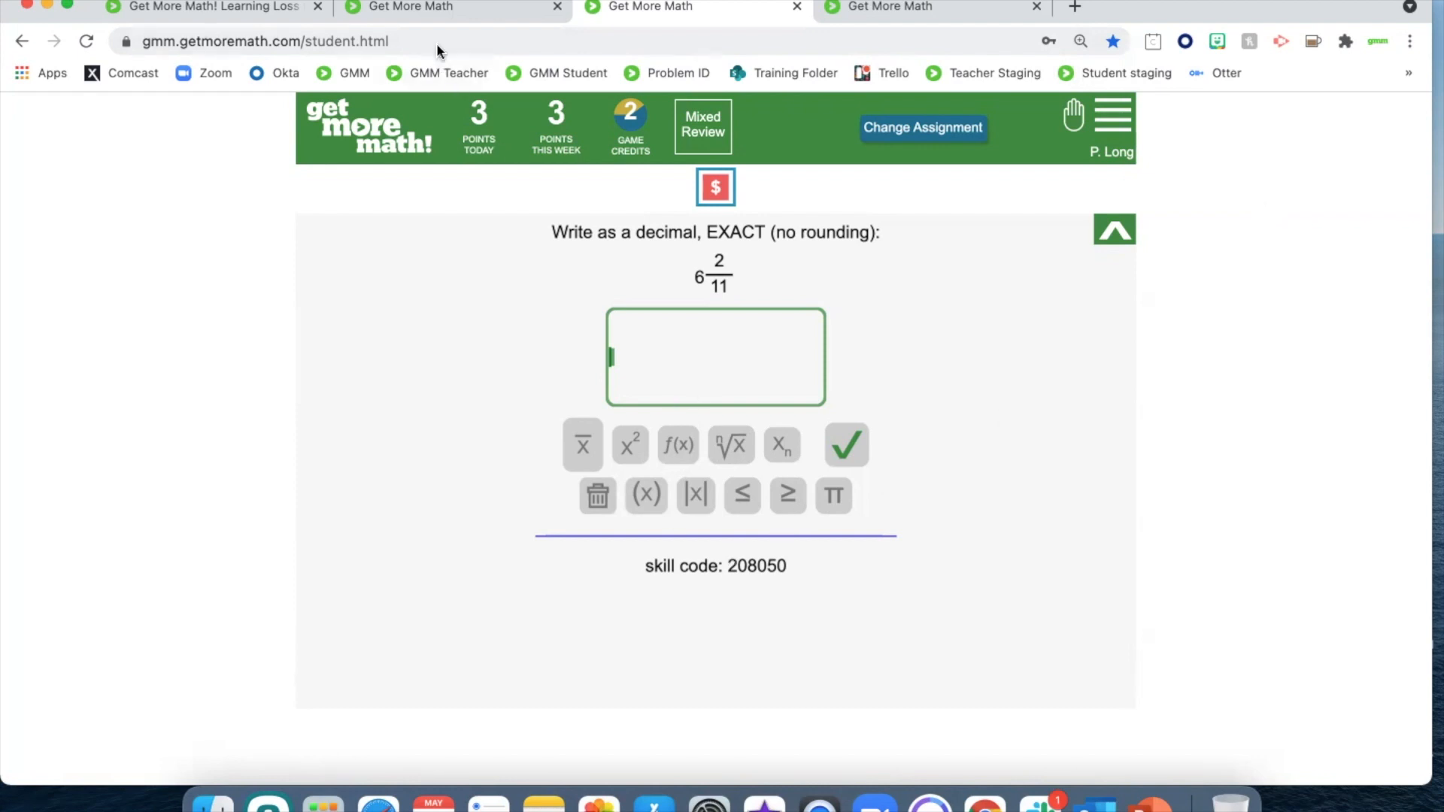
Show the Summer Class's Mixed Review, and log in as its student with the username and password, dismissing the welcome message
left_click(429, 7)
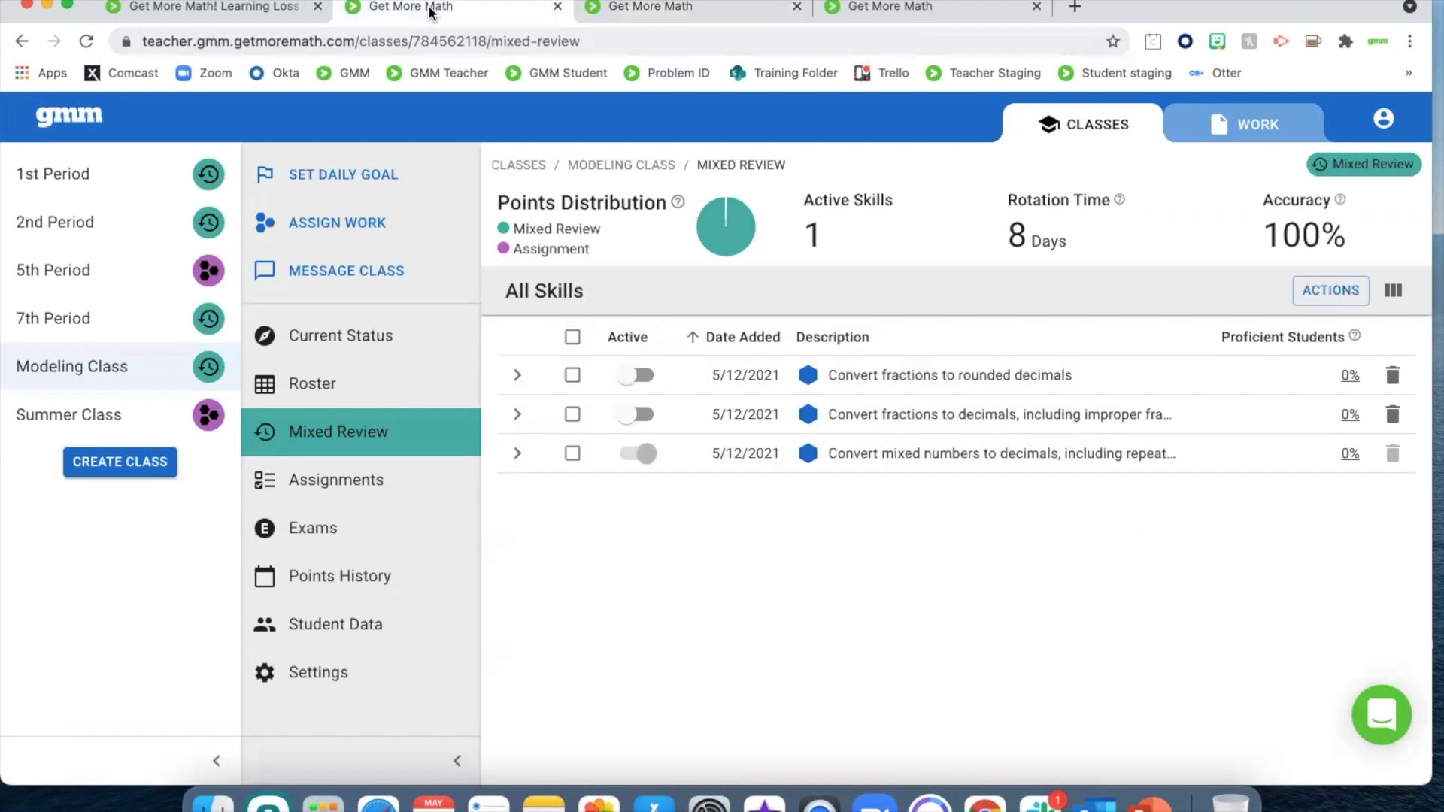
left_click(115, 421)
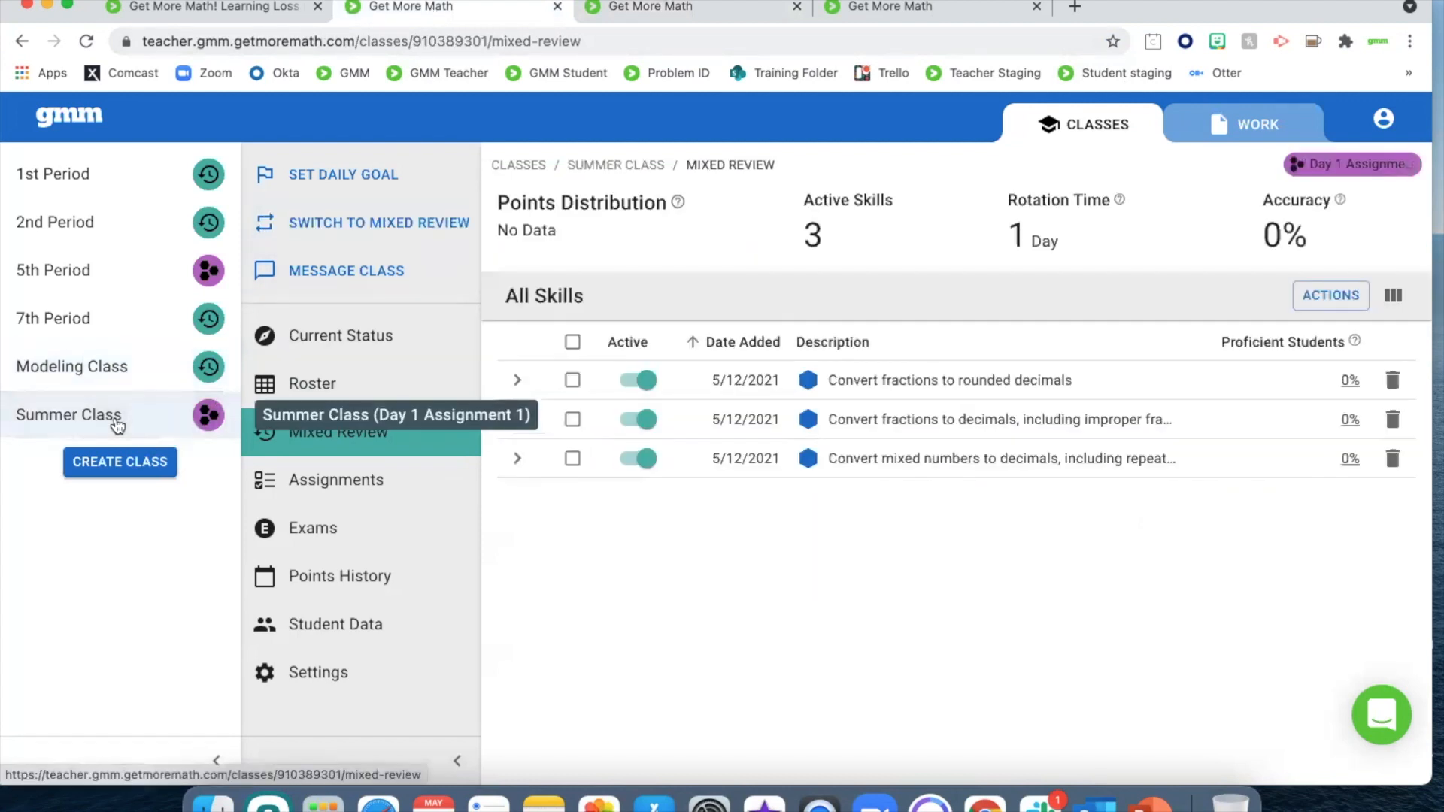
left_click(858, 9)
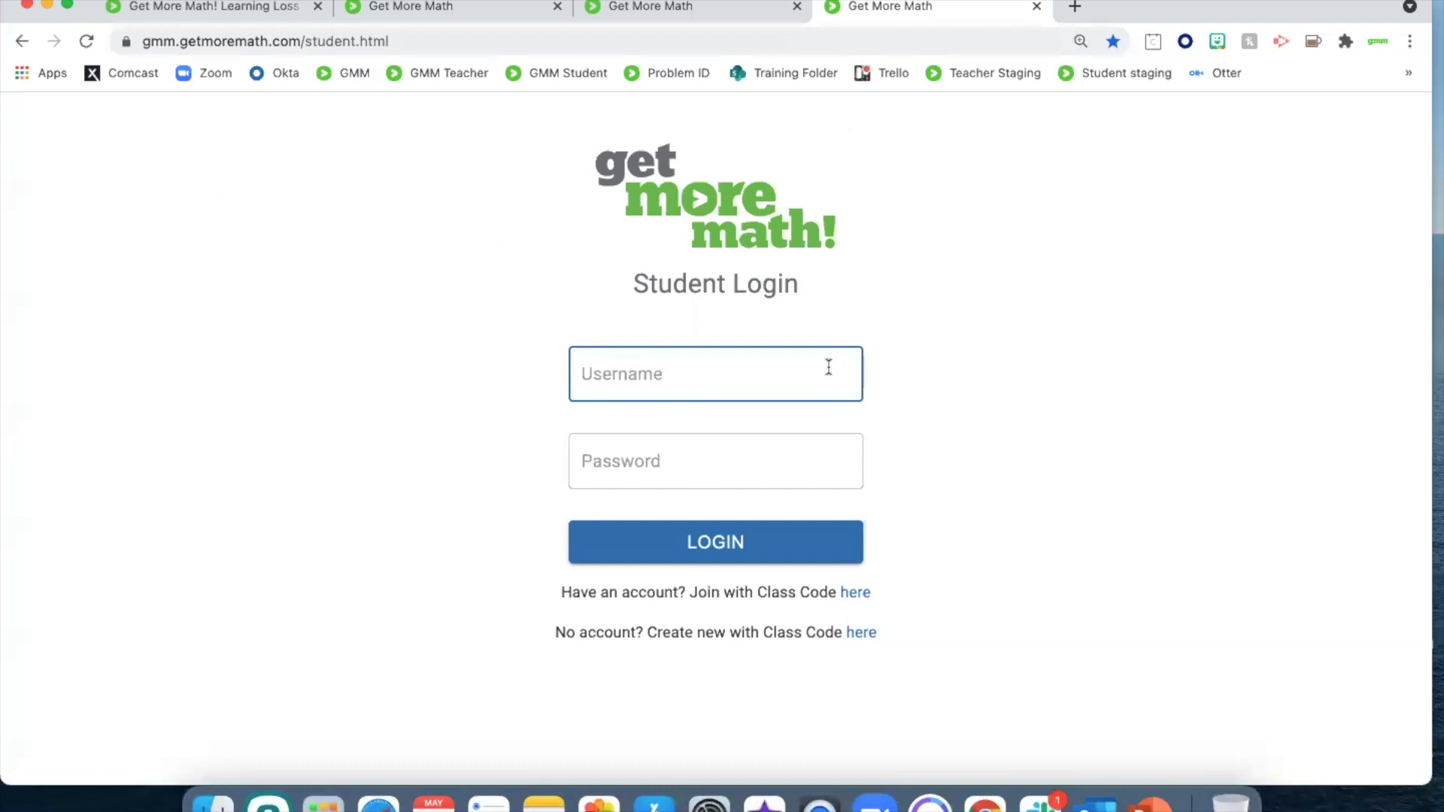
key("Tab")
type("********")
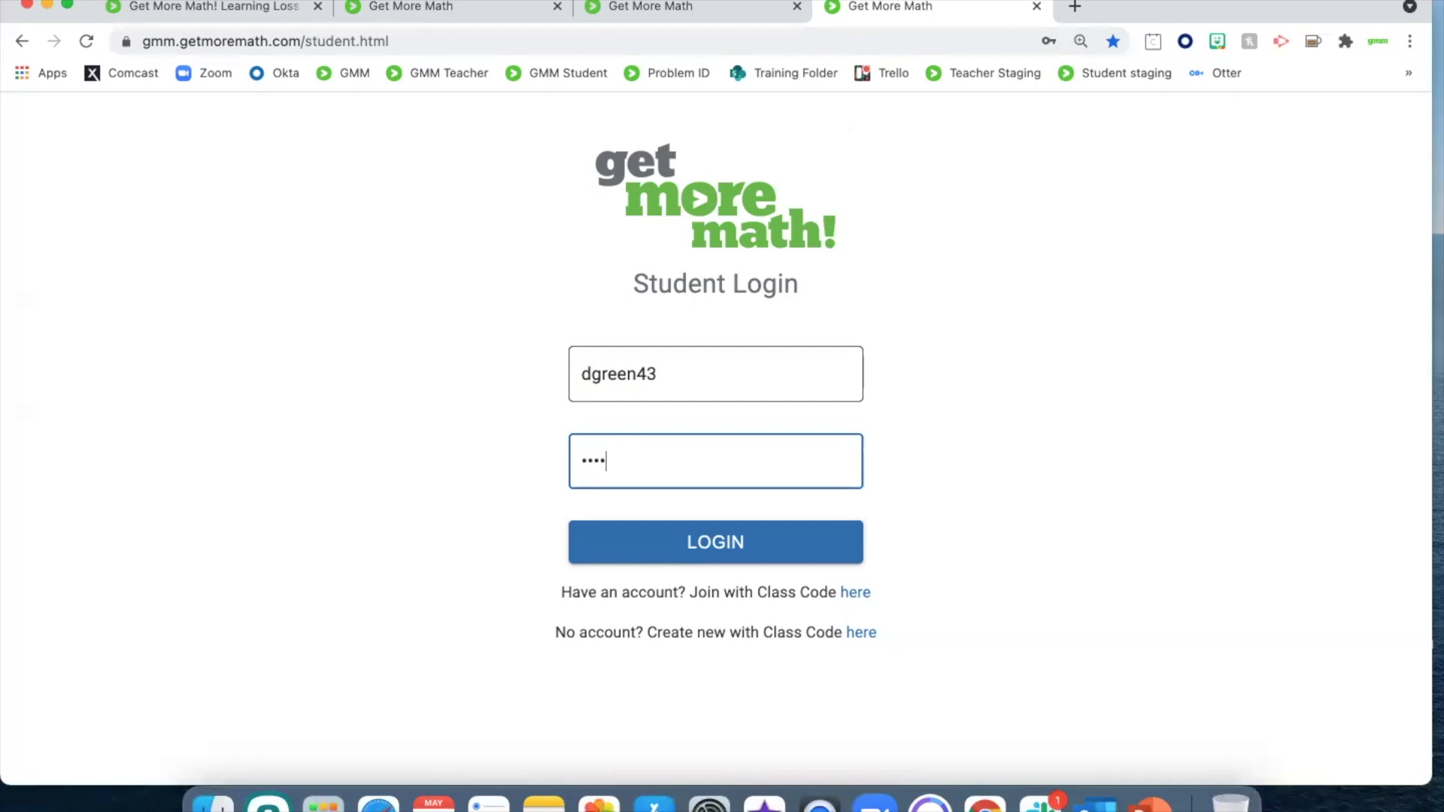
key("Return")
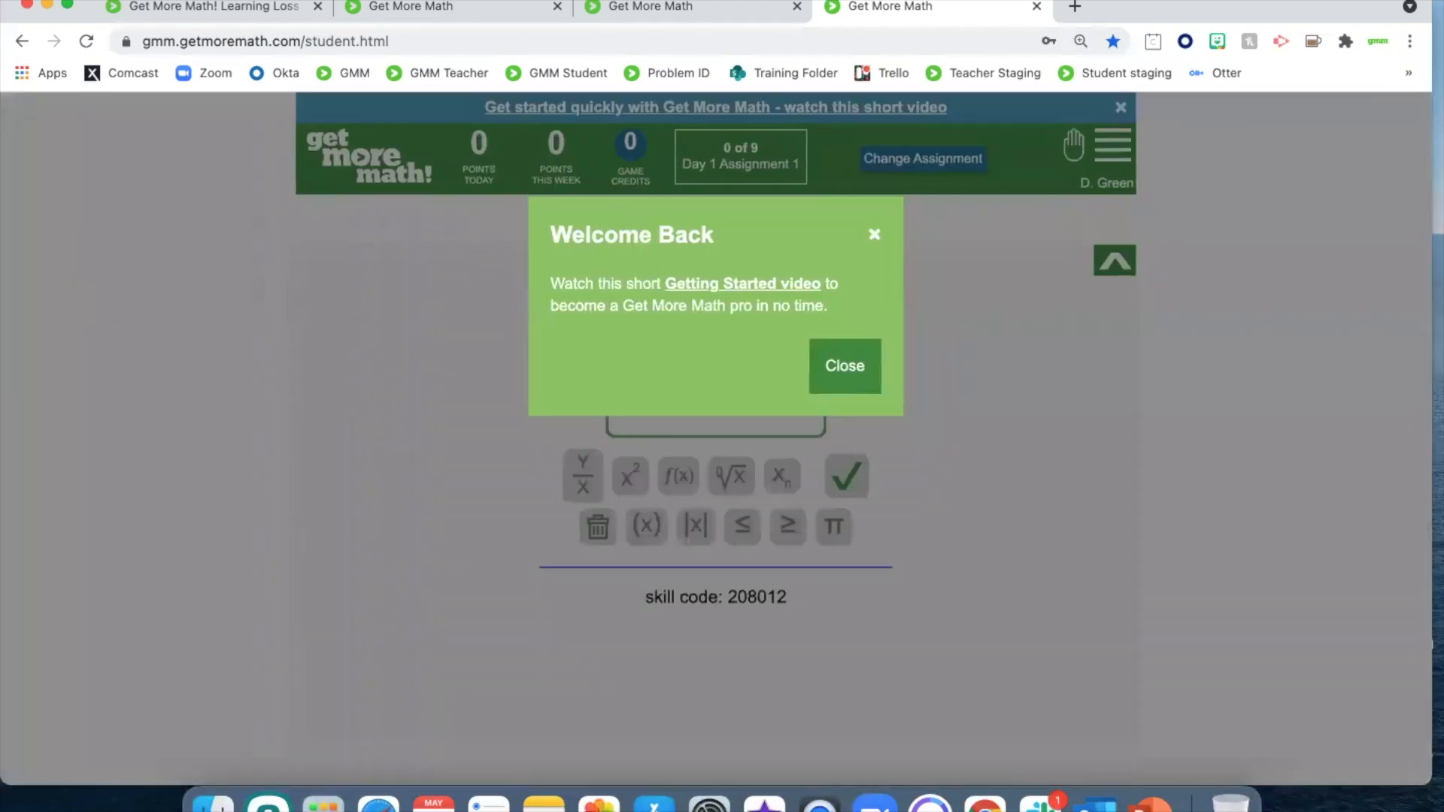
left_click(843, 366)
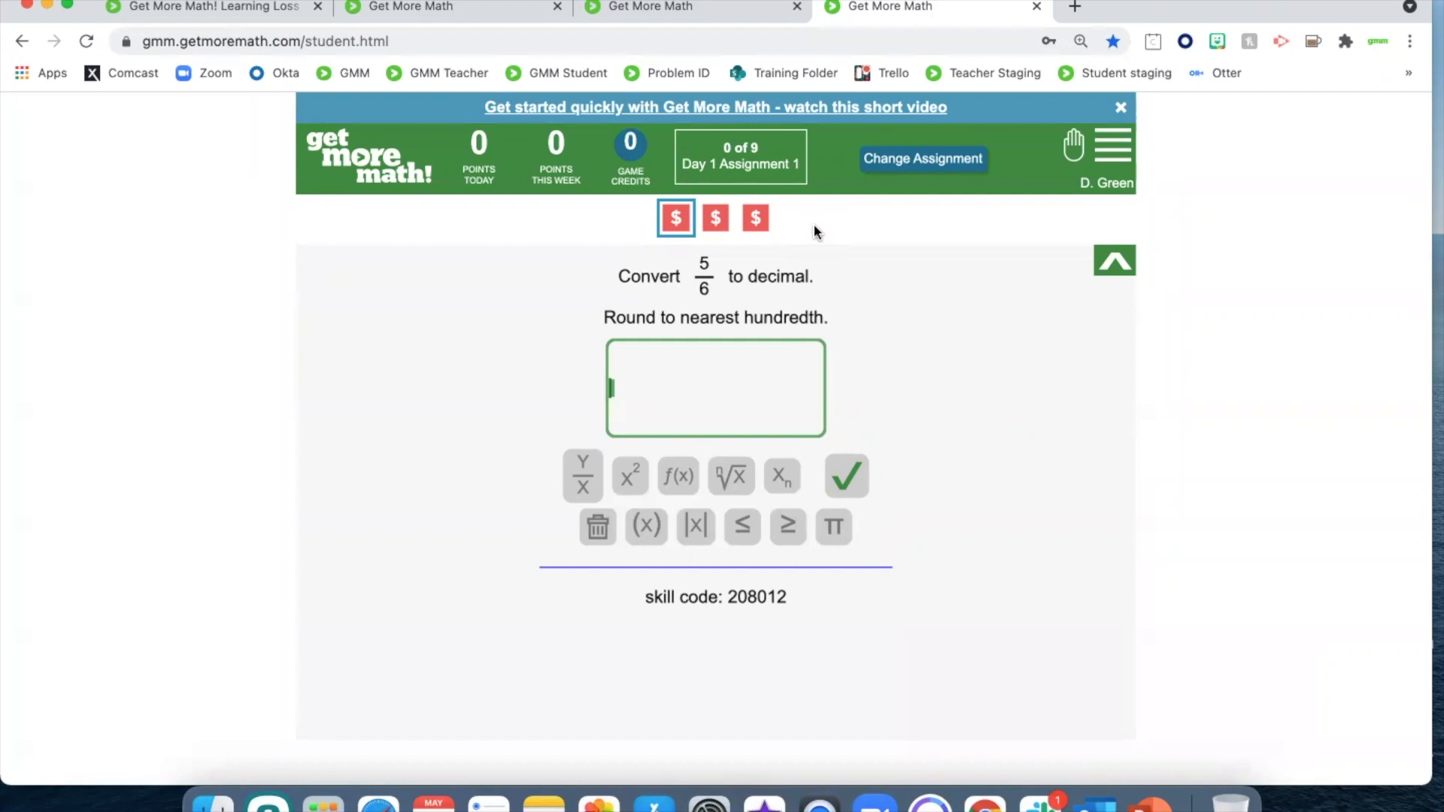
Answer the first two Day 1 Assignment 1 problems, submitting 5/6 as .83 and 70/24 as 2.916 with the 6 repeating
type(".83")
key("Return")
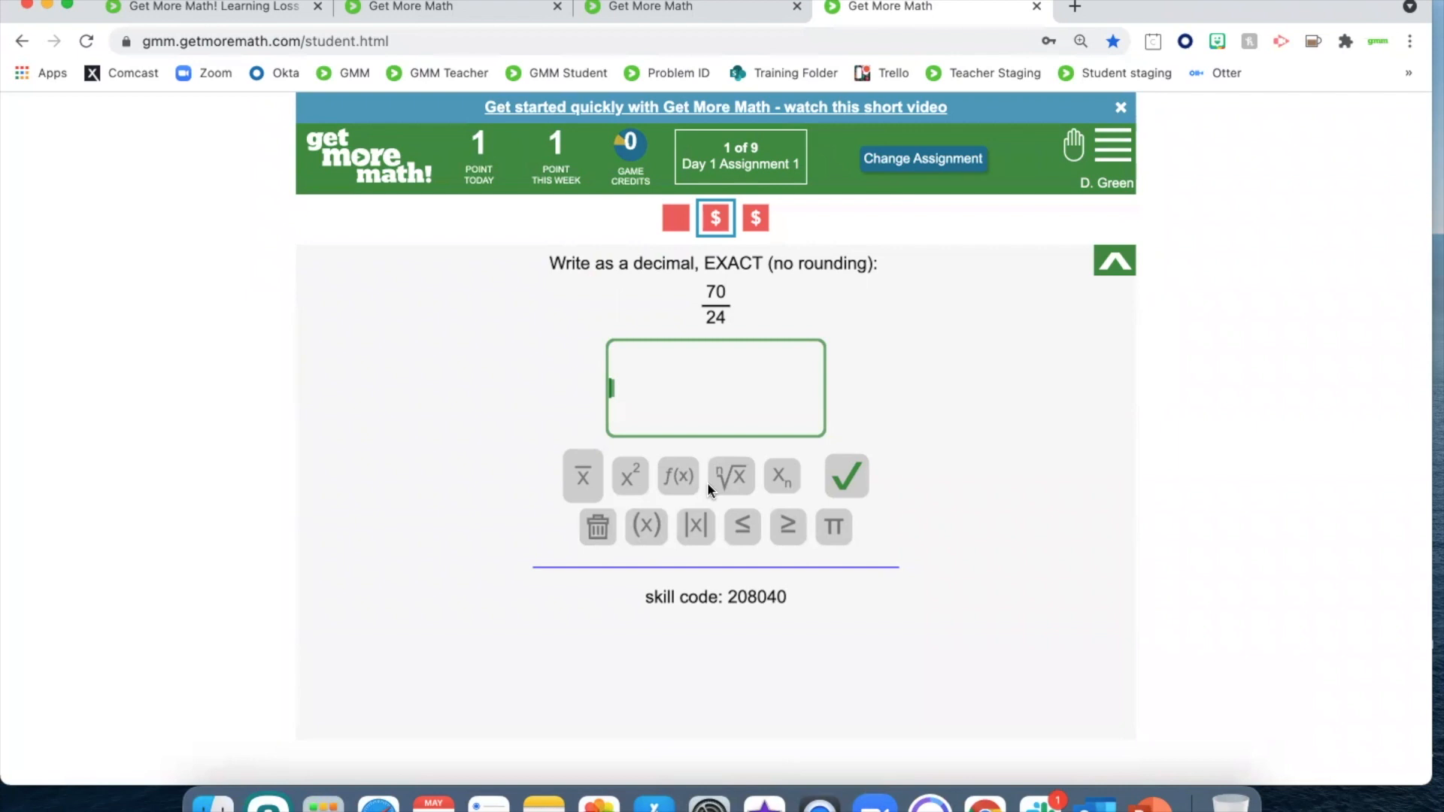
type("2.91")
left_click(583, 476)
type("6")
left_click(834, 474)
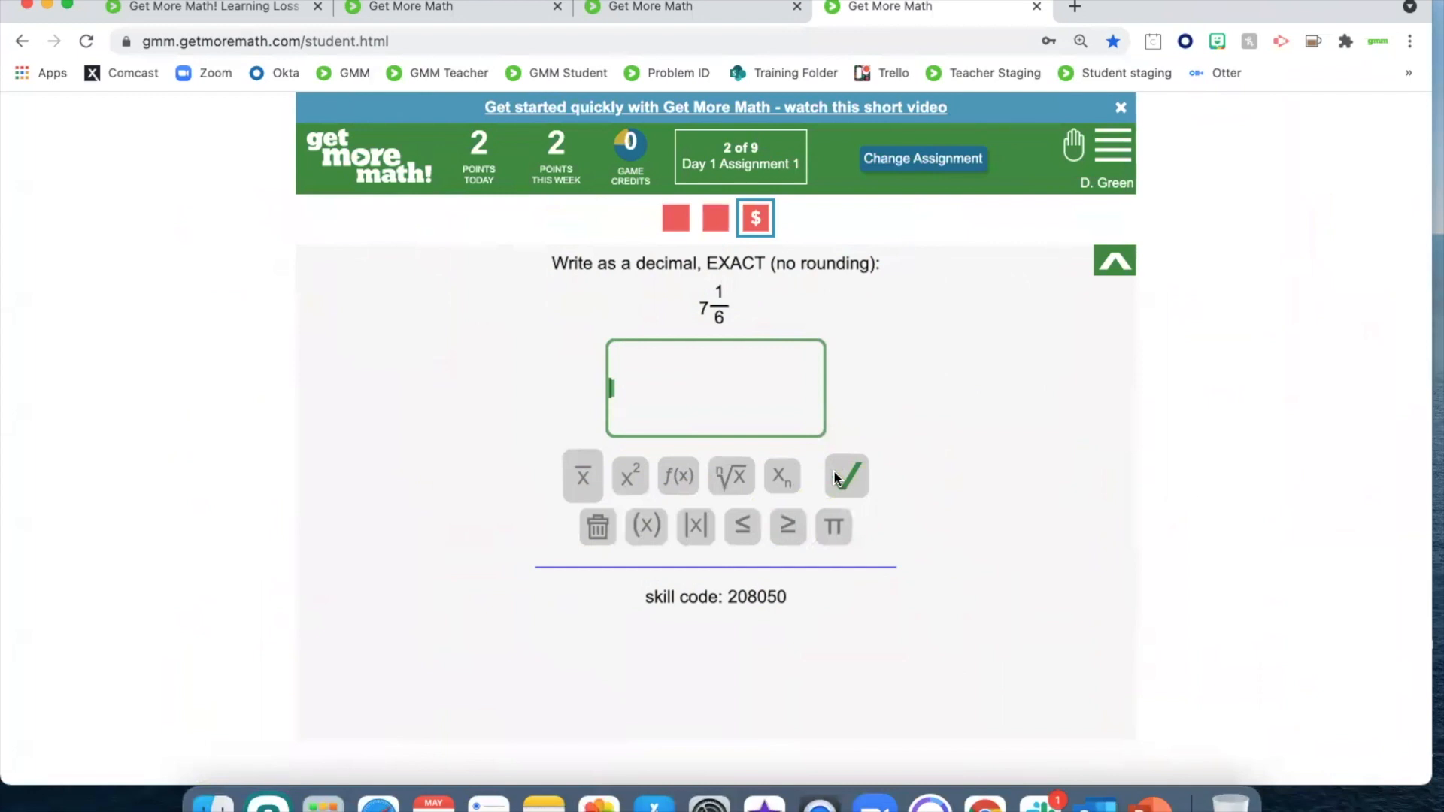
Switch the Summer Class to Mixed Review and acknowledge the assignment change in its student's account
left_click(409, 12)
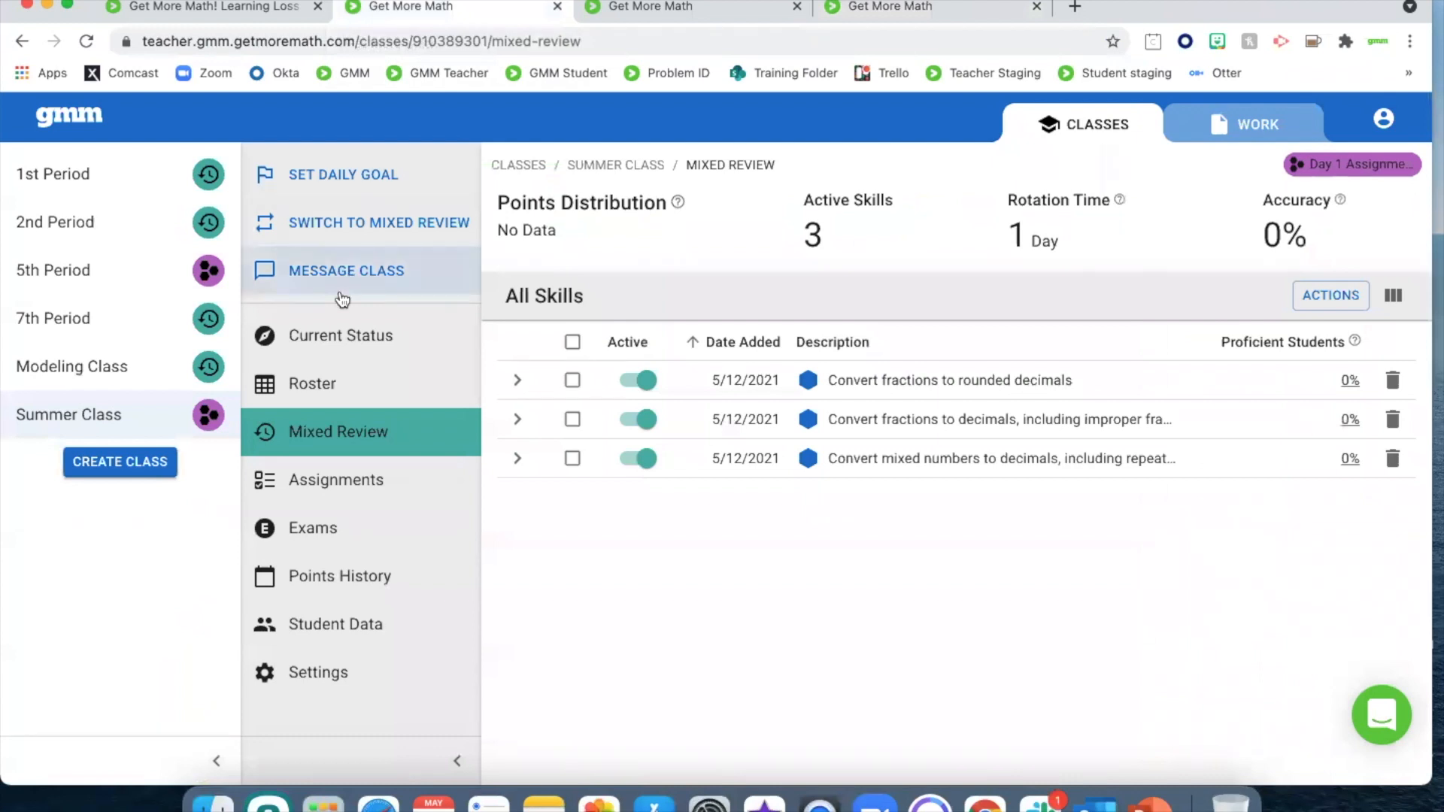
left_click(342, 223)
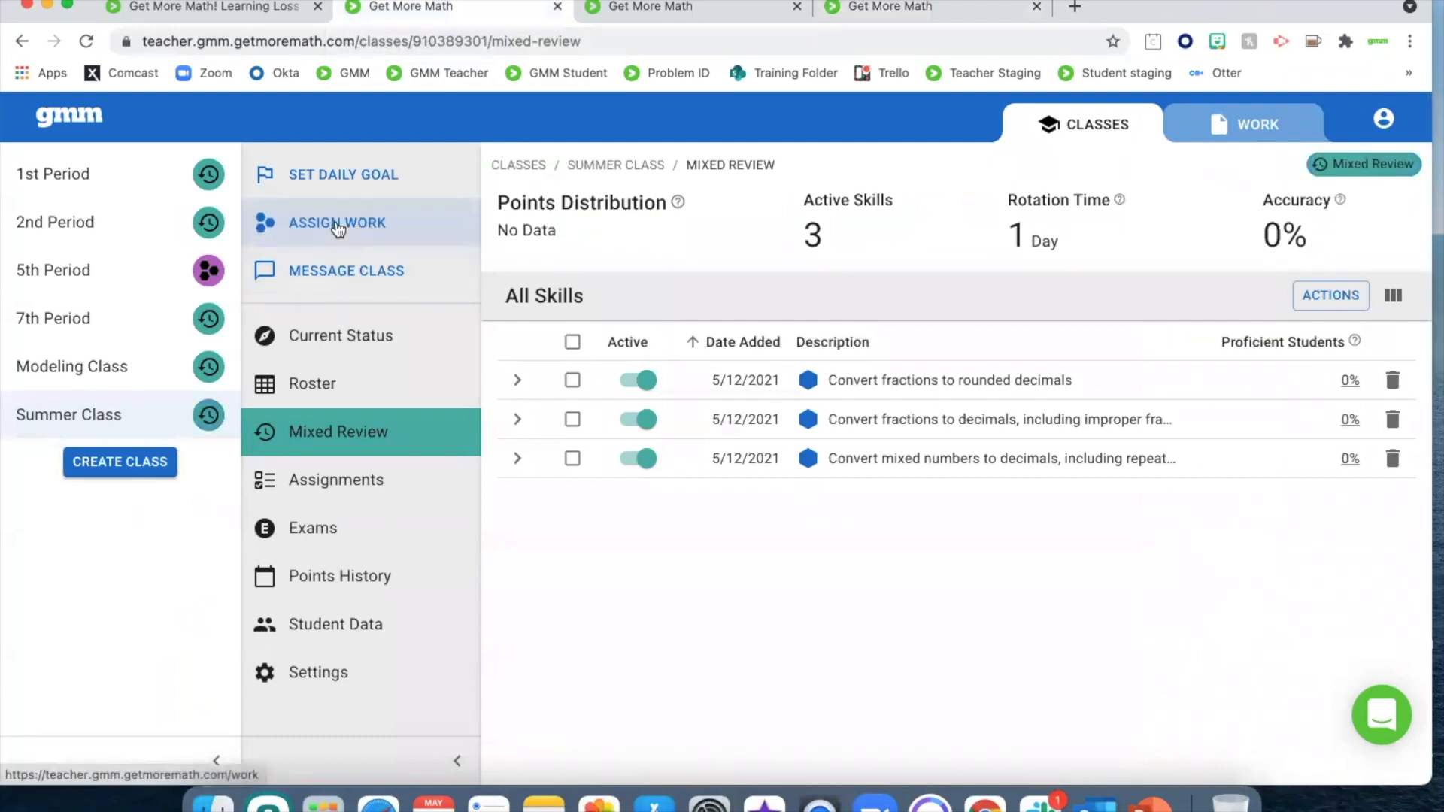
left_click(894, 14)
left_click(839, 395)
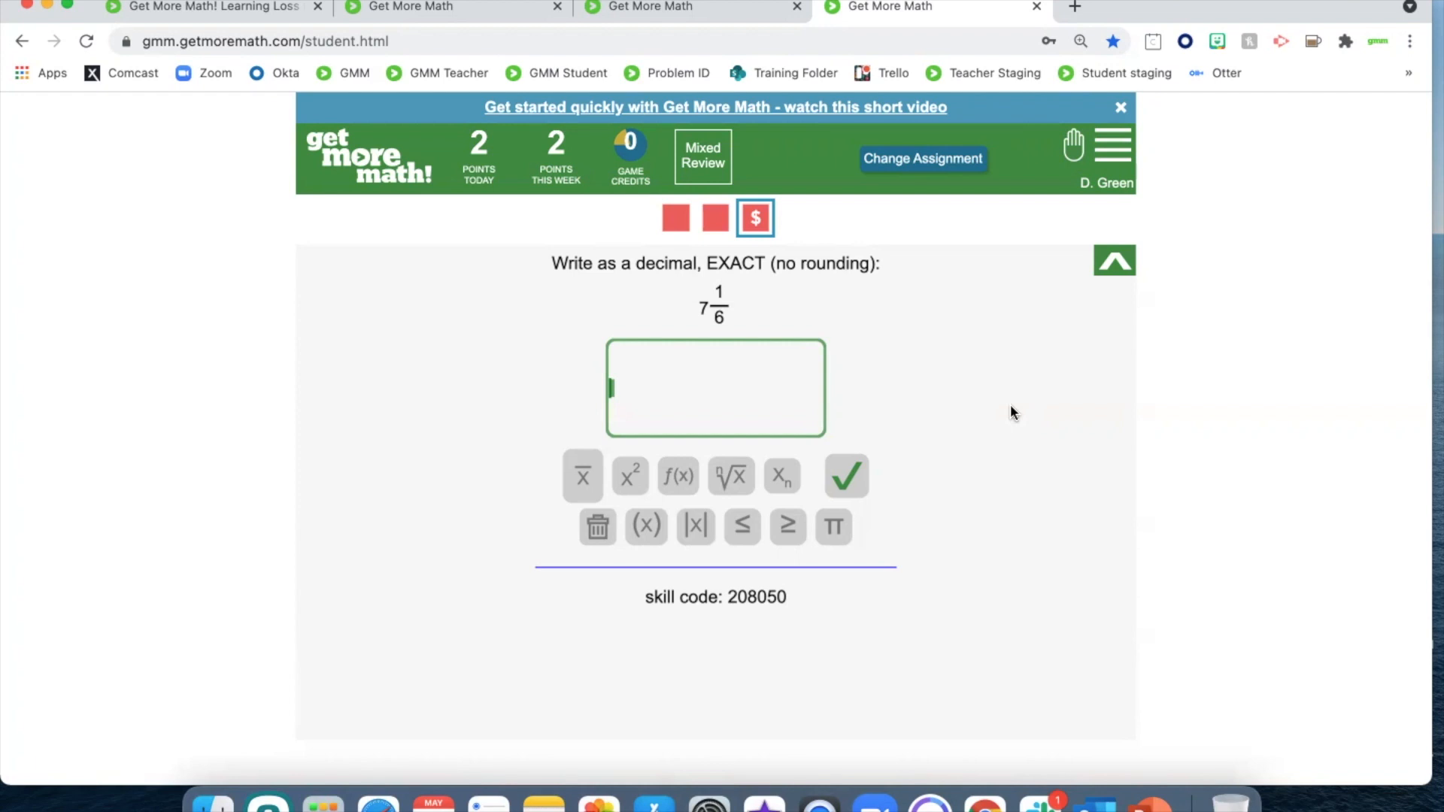
Assign Day 1 Assignment 2 to the Summer Class and the Modeling Class, and view the Summer Class's current status
left_click(406, 8)
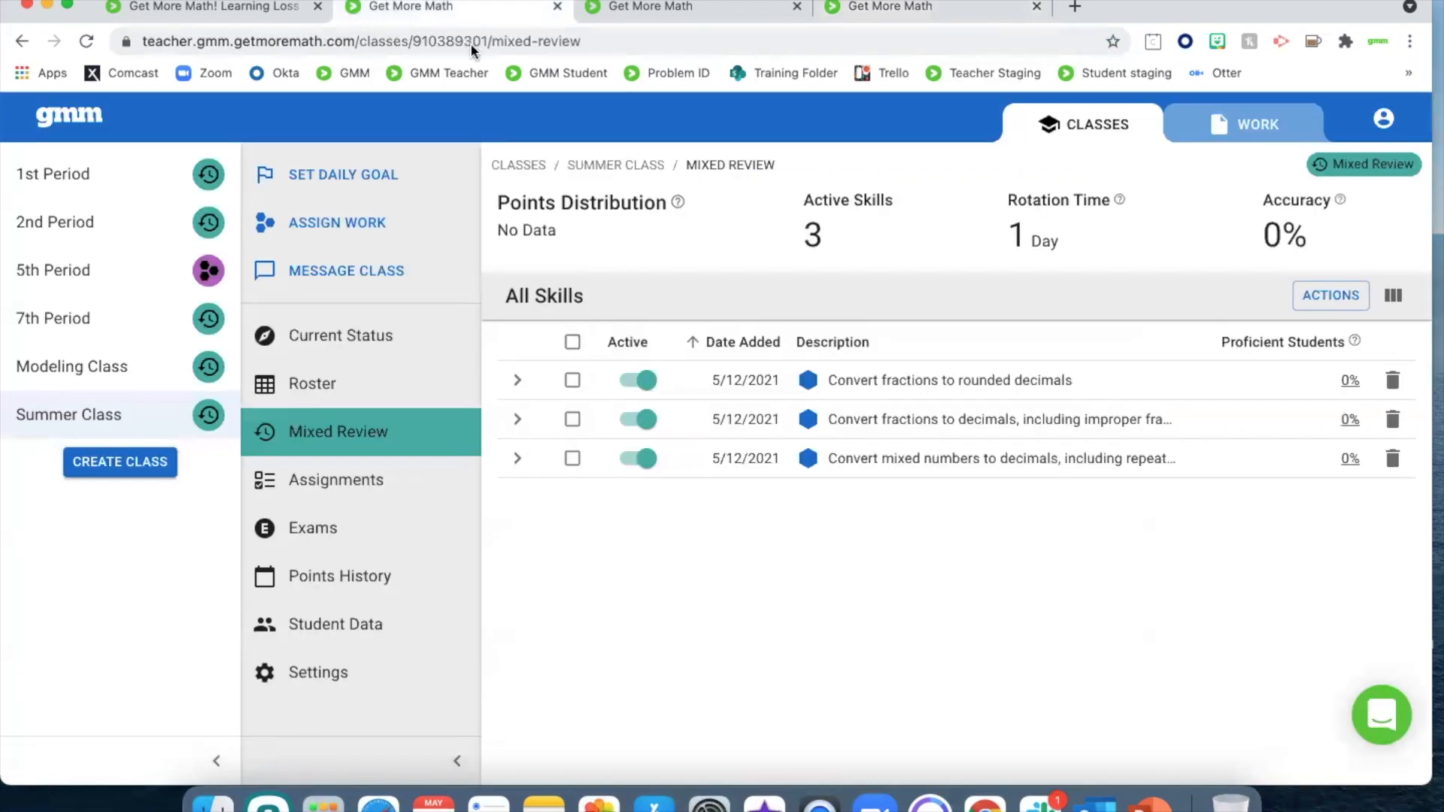
left_click(1212, 129)
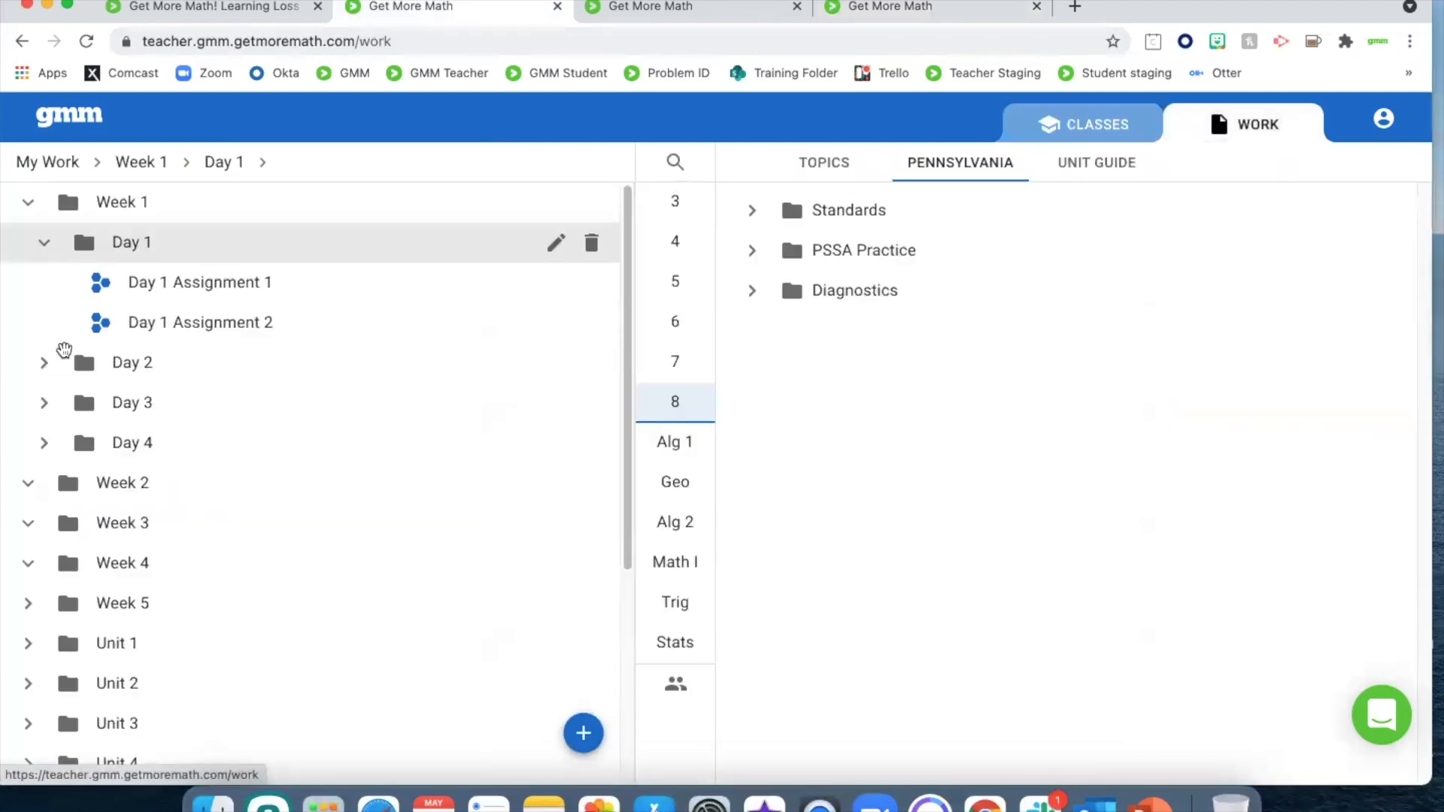
left_click(210, 324)
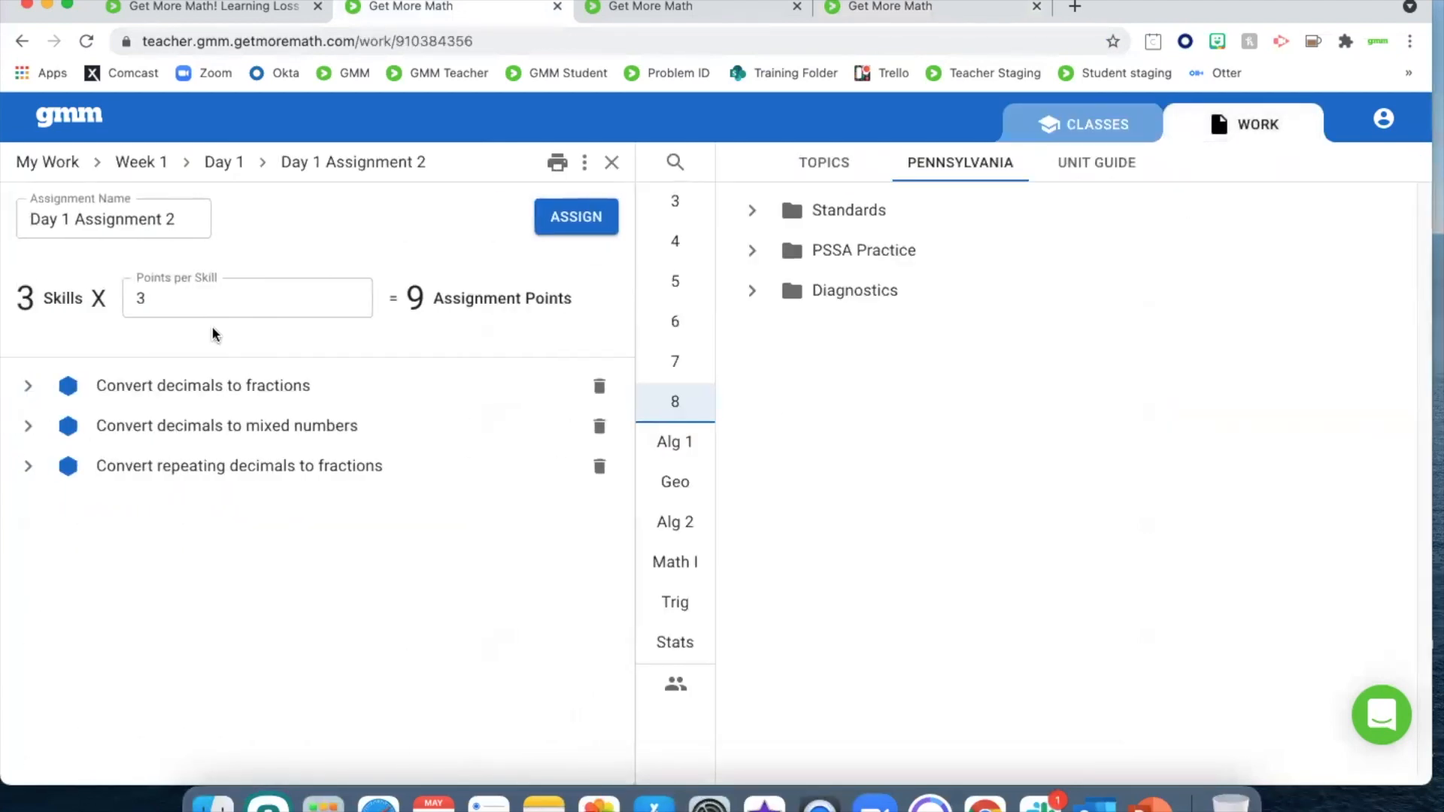
left_click(558, 218)
scroll(1051, 467, "down", 3)
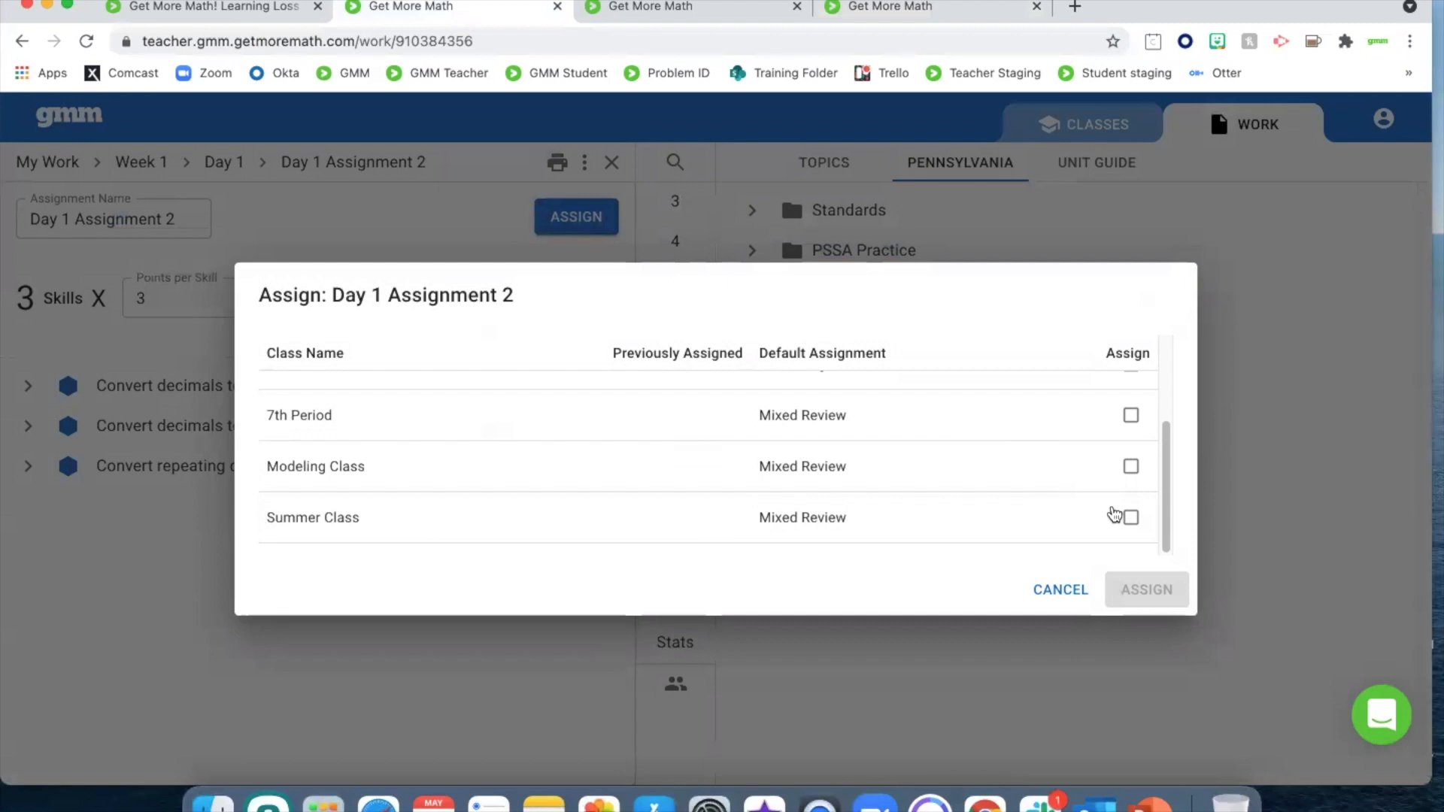
left_click(1129, 518)
left_click(1131, 467)
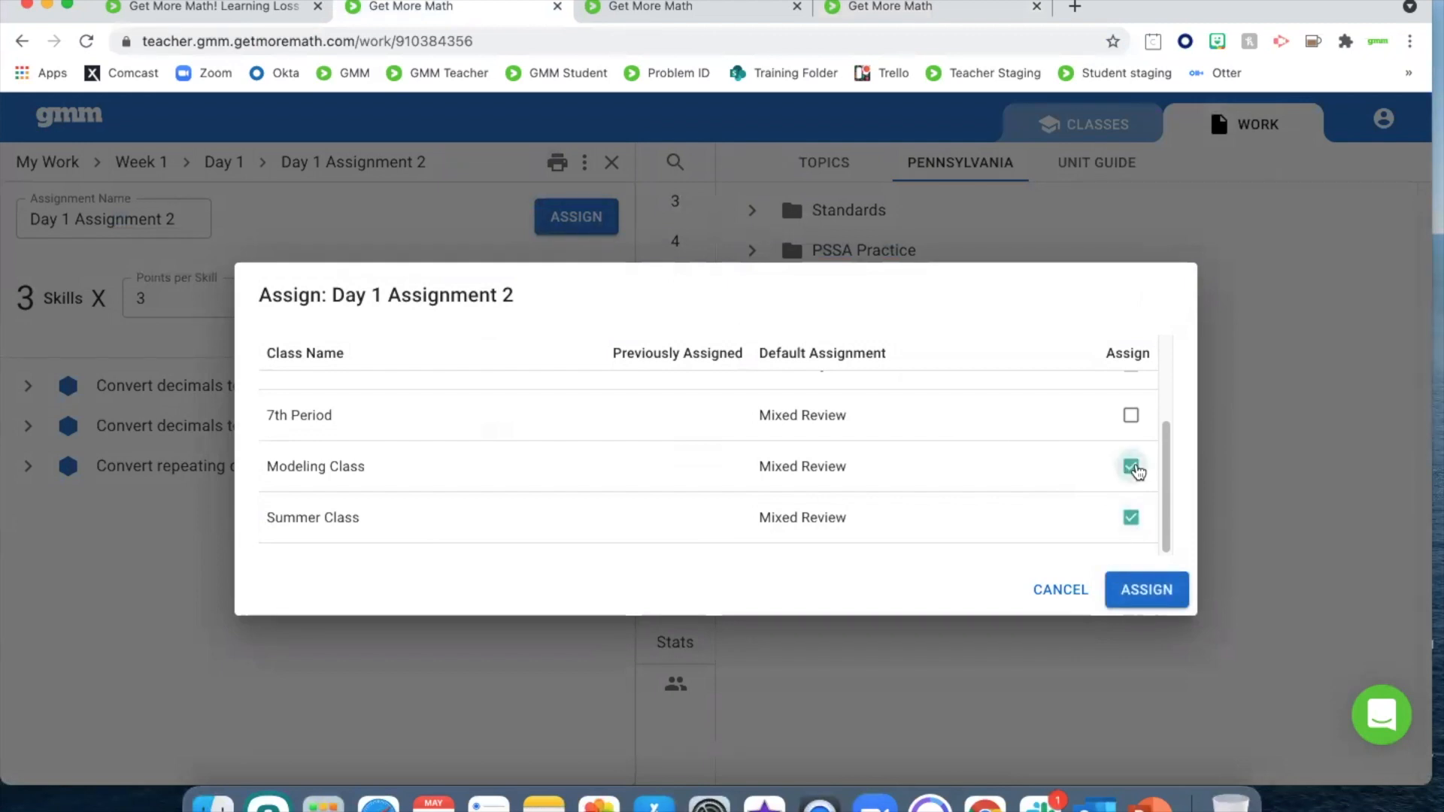
left_click(1144, 597)
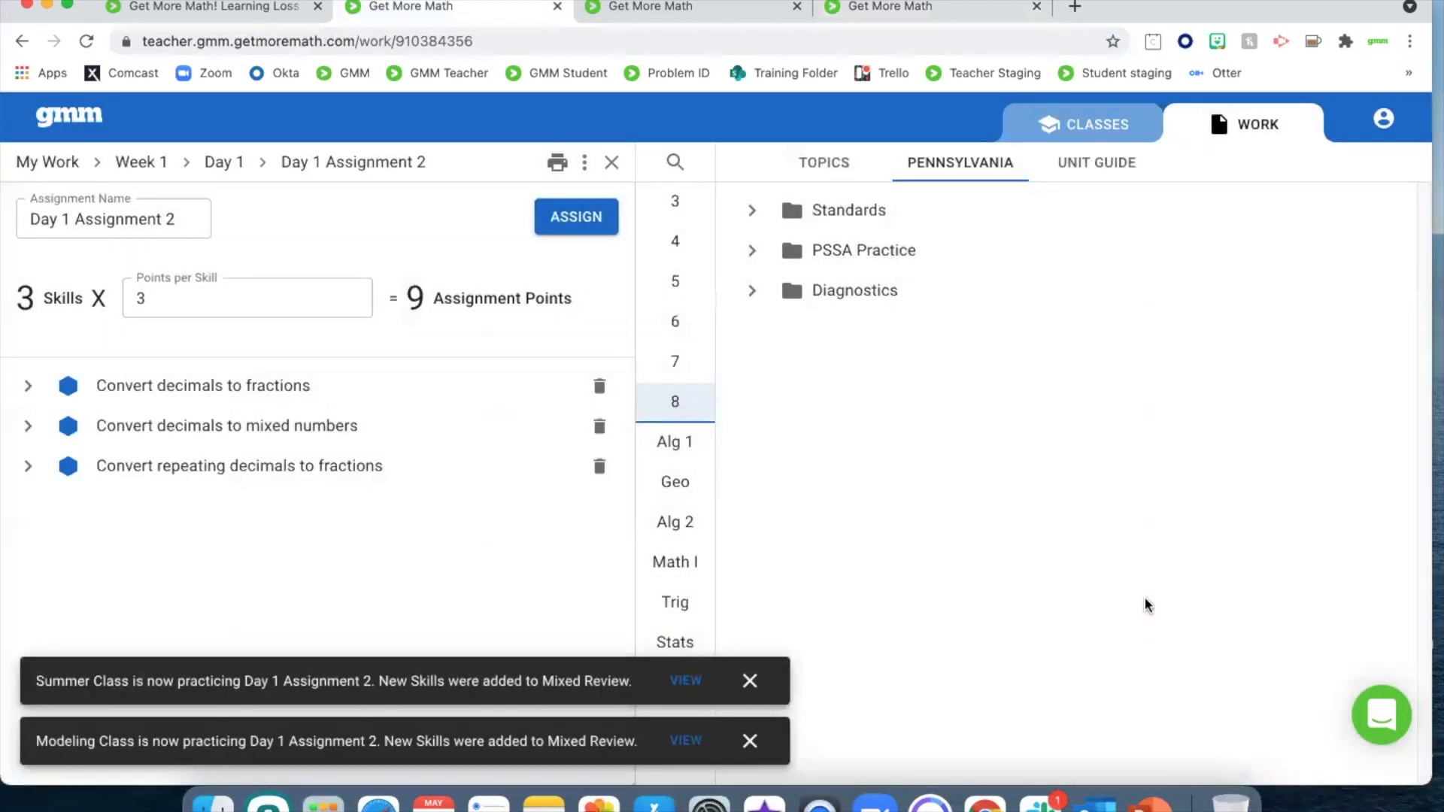
left_click(685, 681)
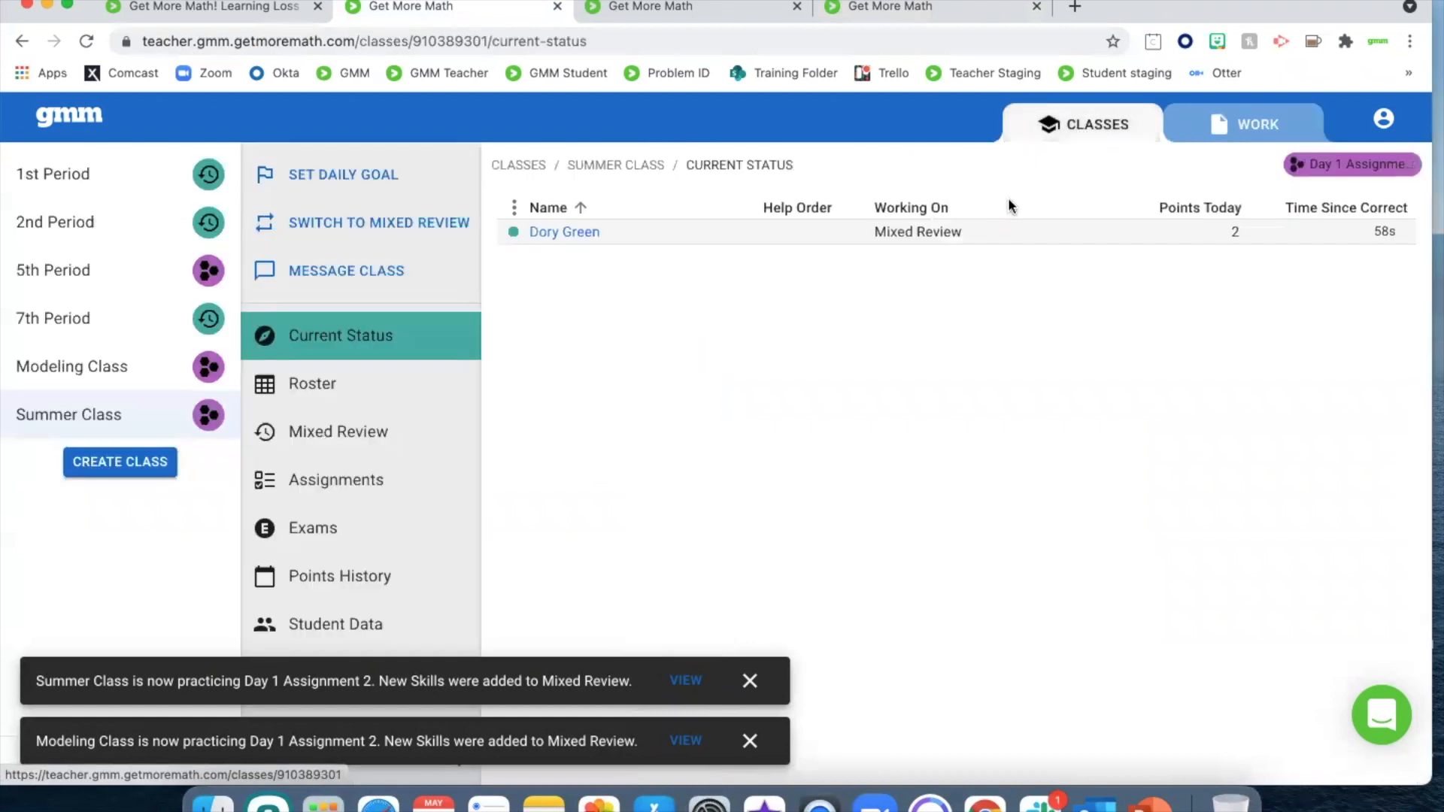
Leave only "Convert decimals to fractions" active in the Modeling Class's Mixed Review by deactivating the three other active skills
left_click(114, 369)
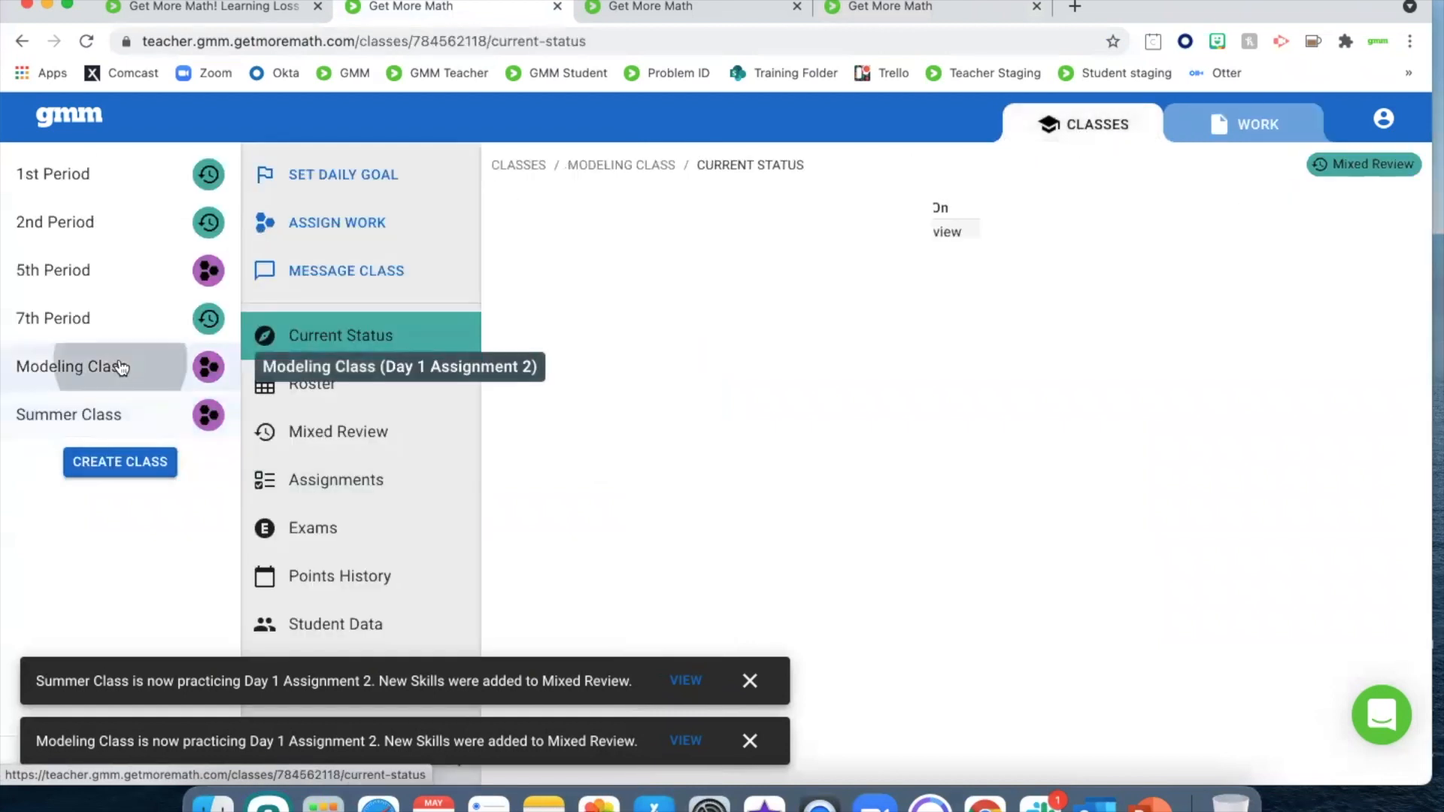
left_click(309, 431)
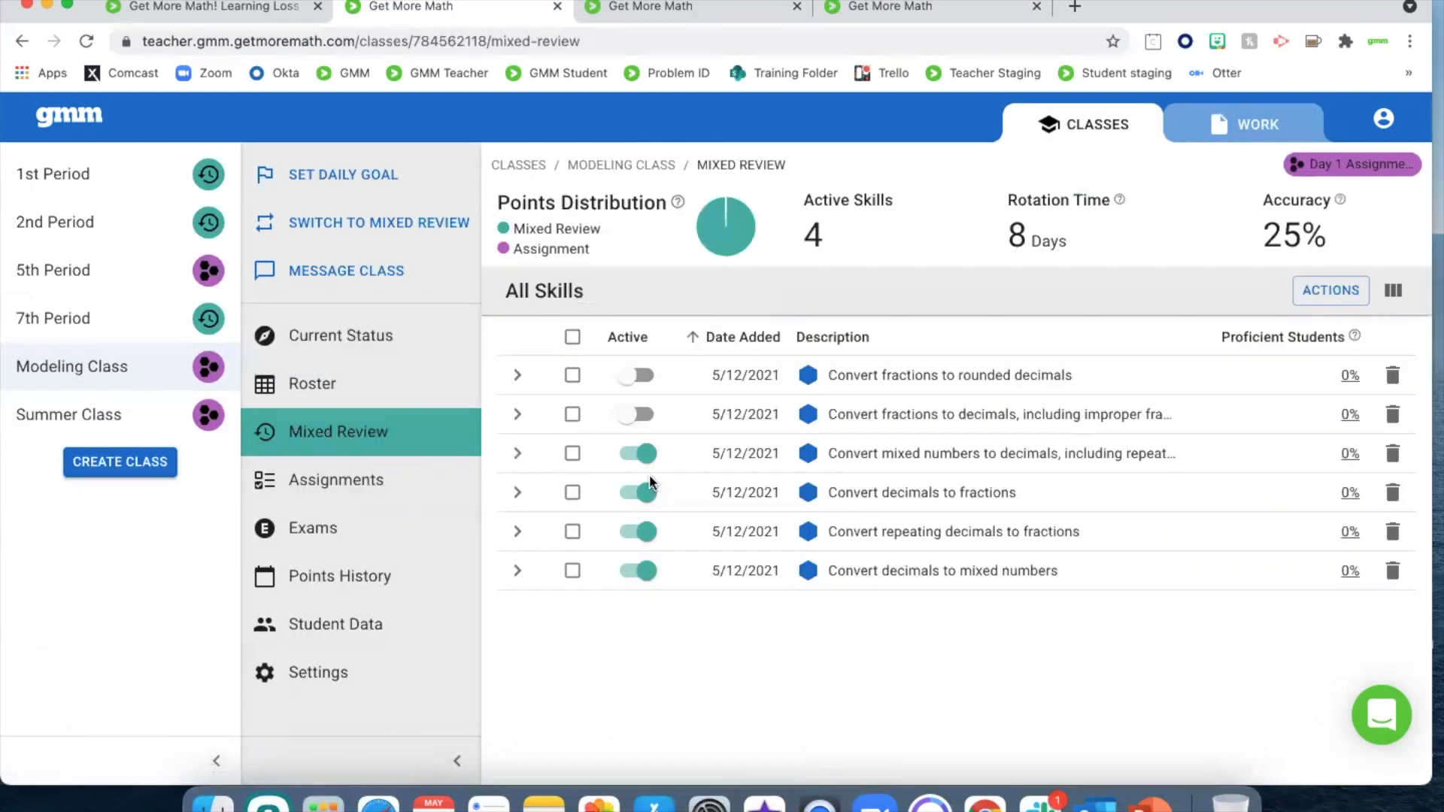
left_click(644, 453)
left_click(648, 536)
left_click(649, 574)
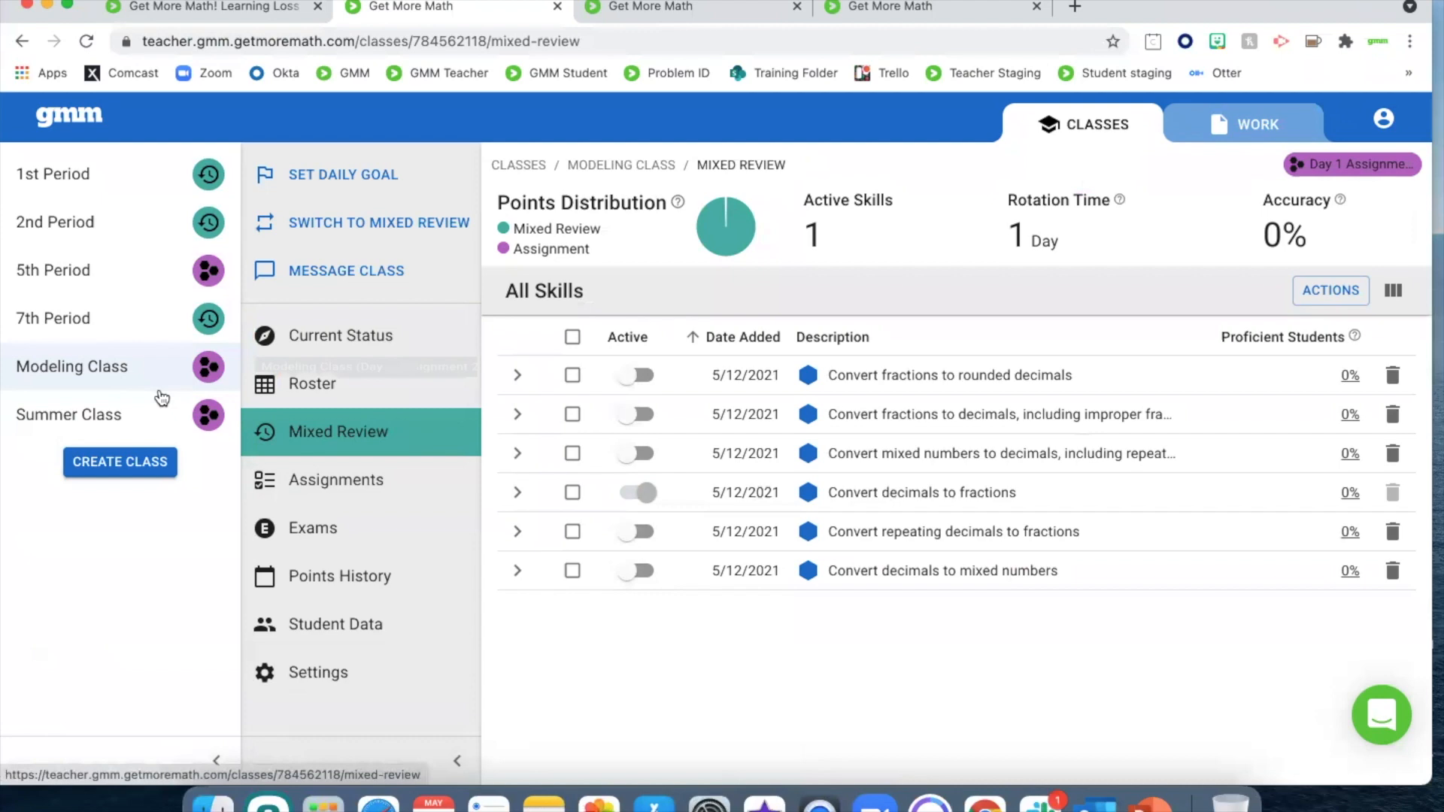
Open the Summer Class's Mixed Review skills and acknowledge the assignment change in the class's student account
left_click(119, 430)
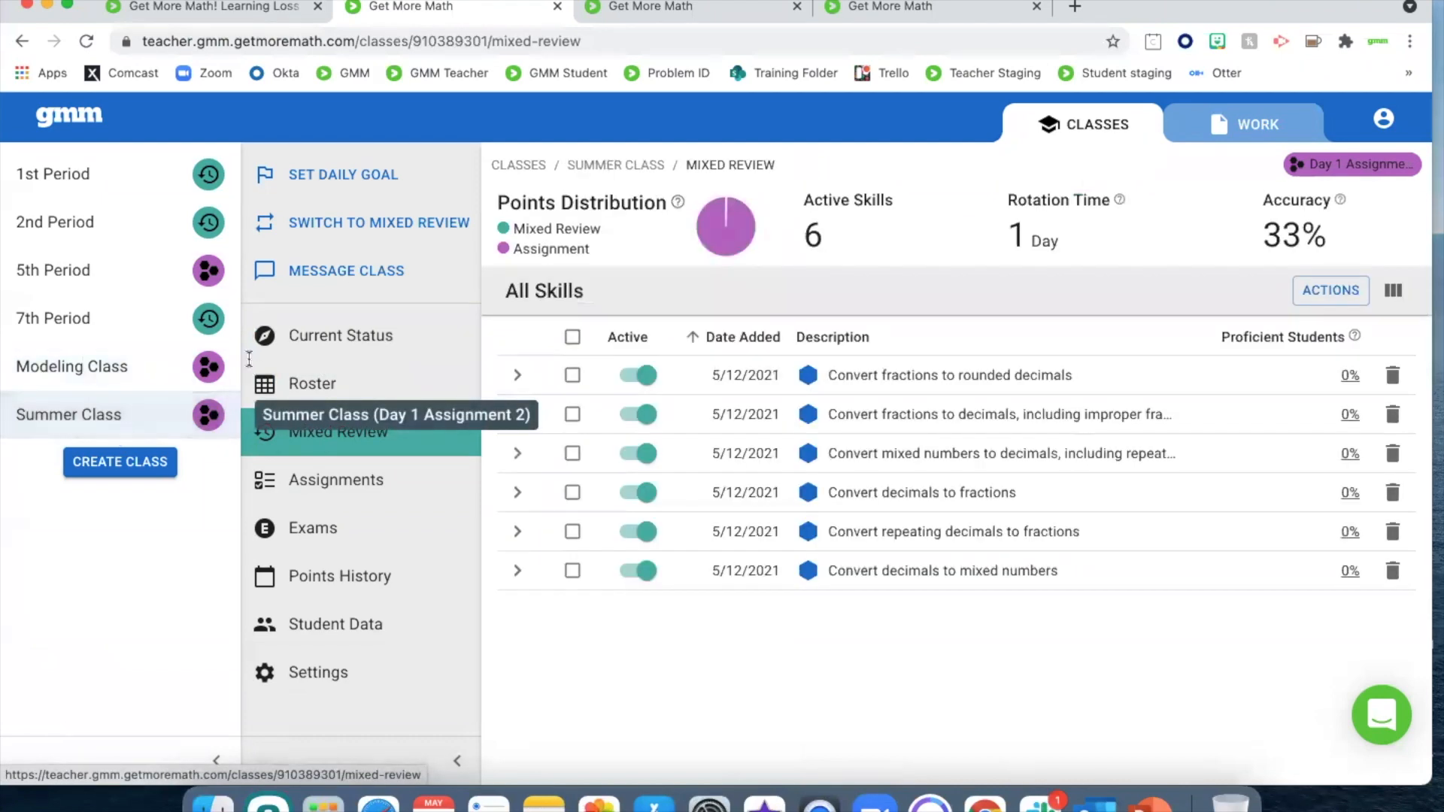
left_click(890, 8)
left_click(847, 384)
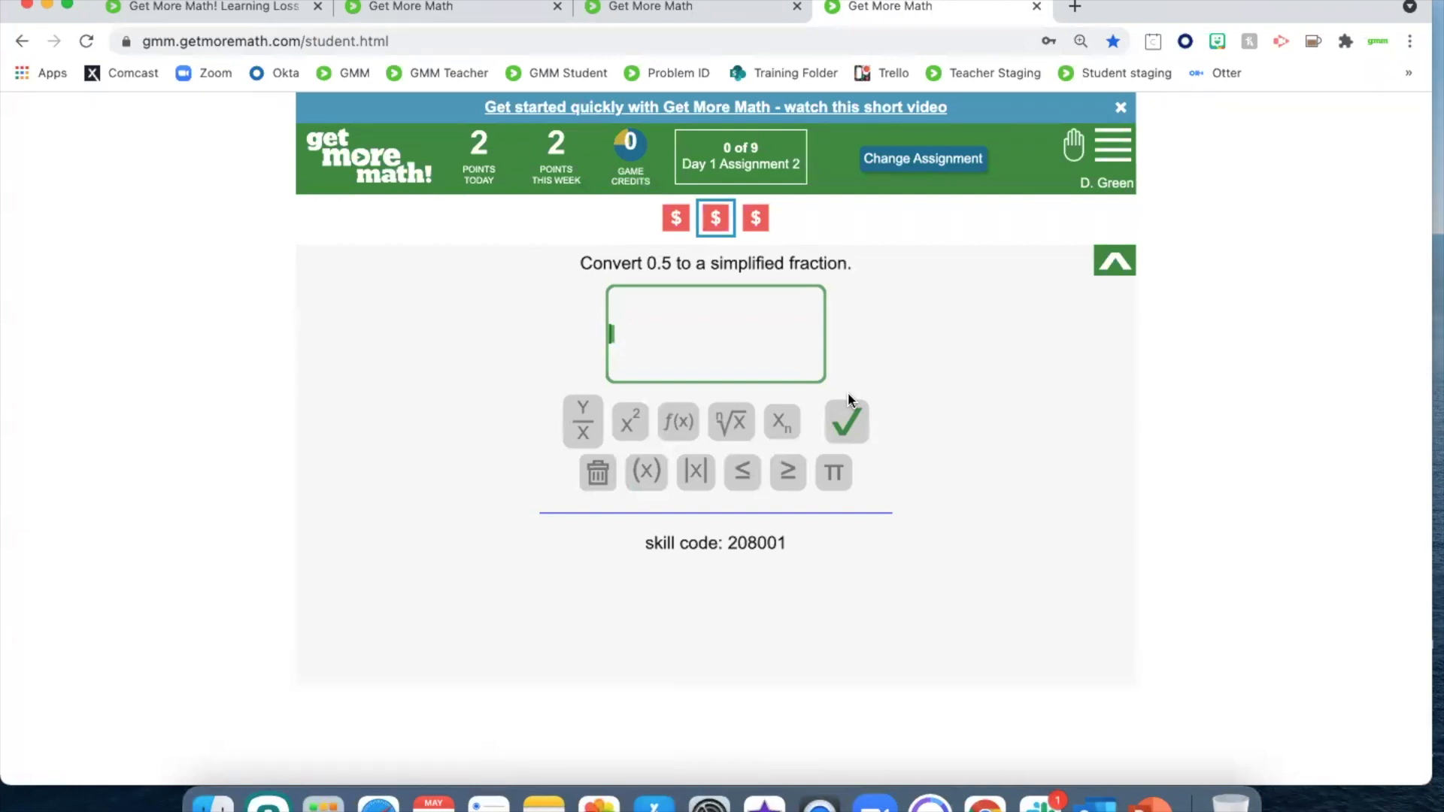
Switch the Summer Class from Day 1 Assignment 2 to Mixed Review and acknowledge the change as the student
left_click(419, 11)
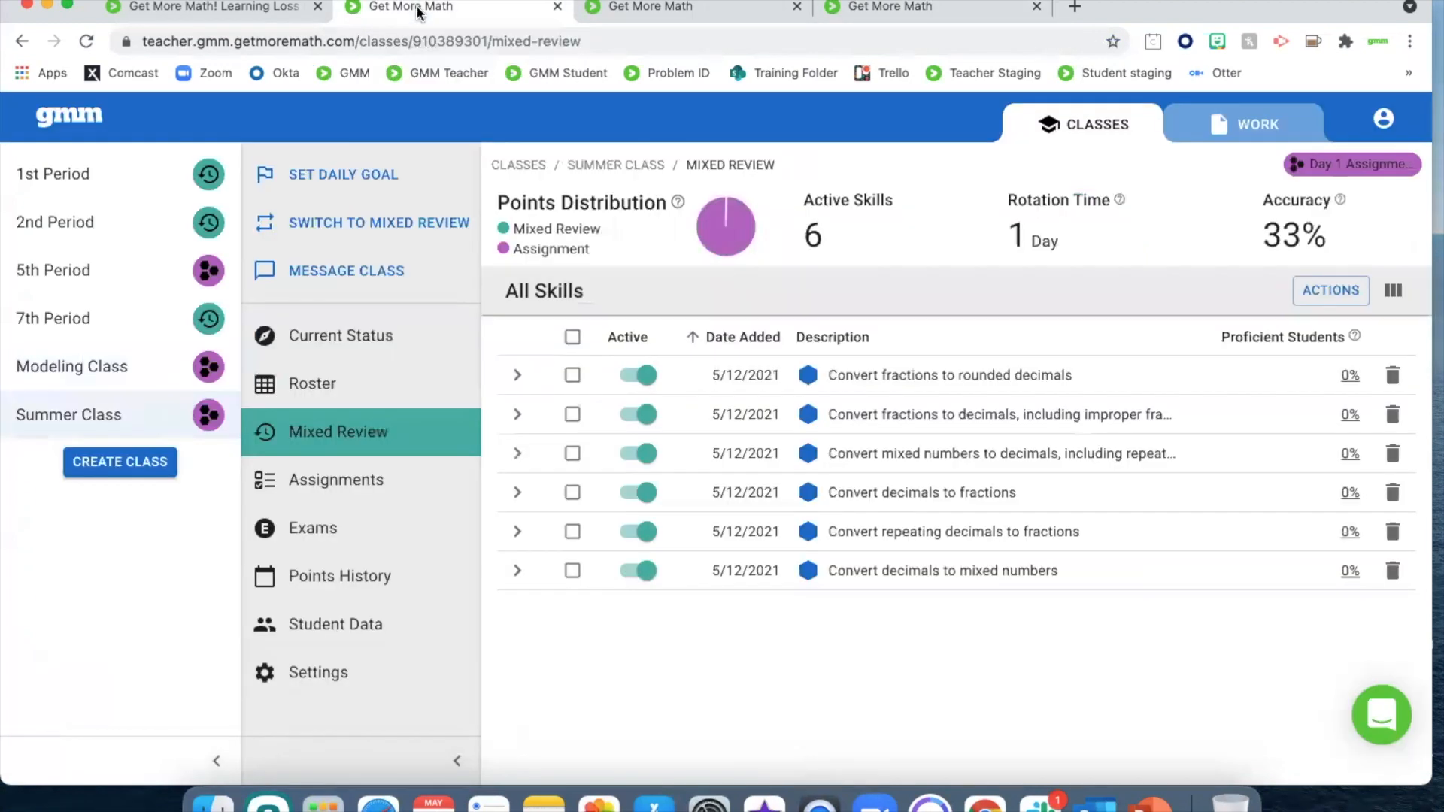
left_click(419, 221)
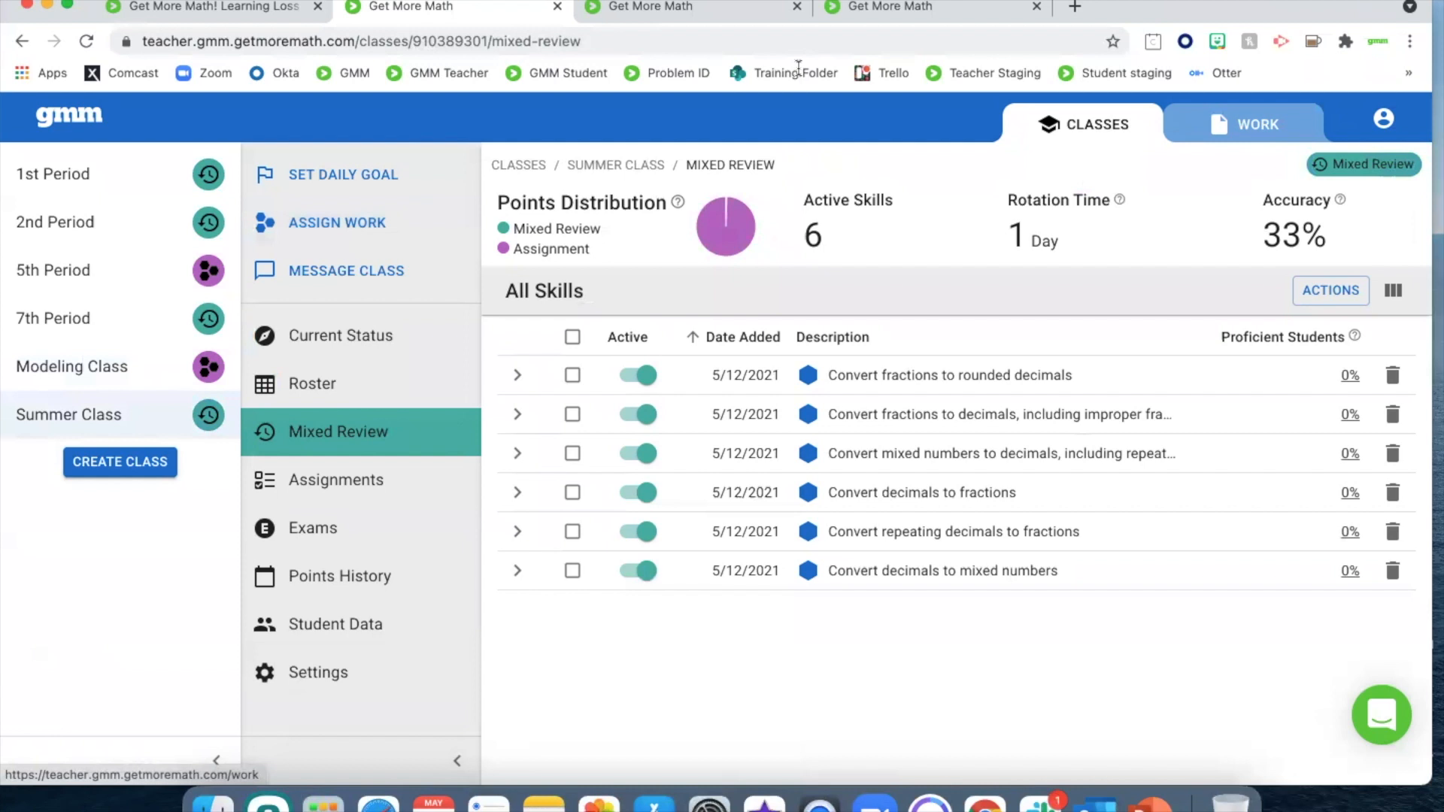
left_click(902, 8)
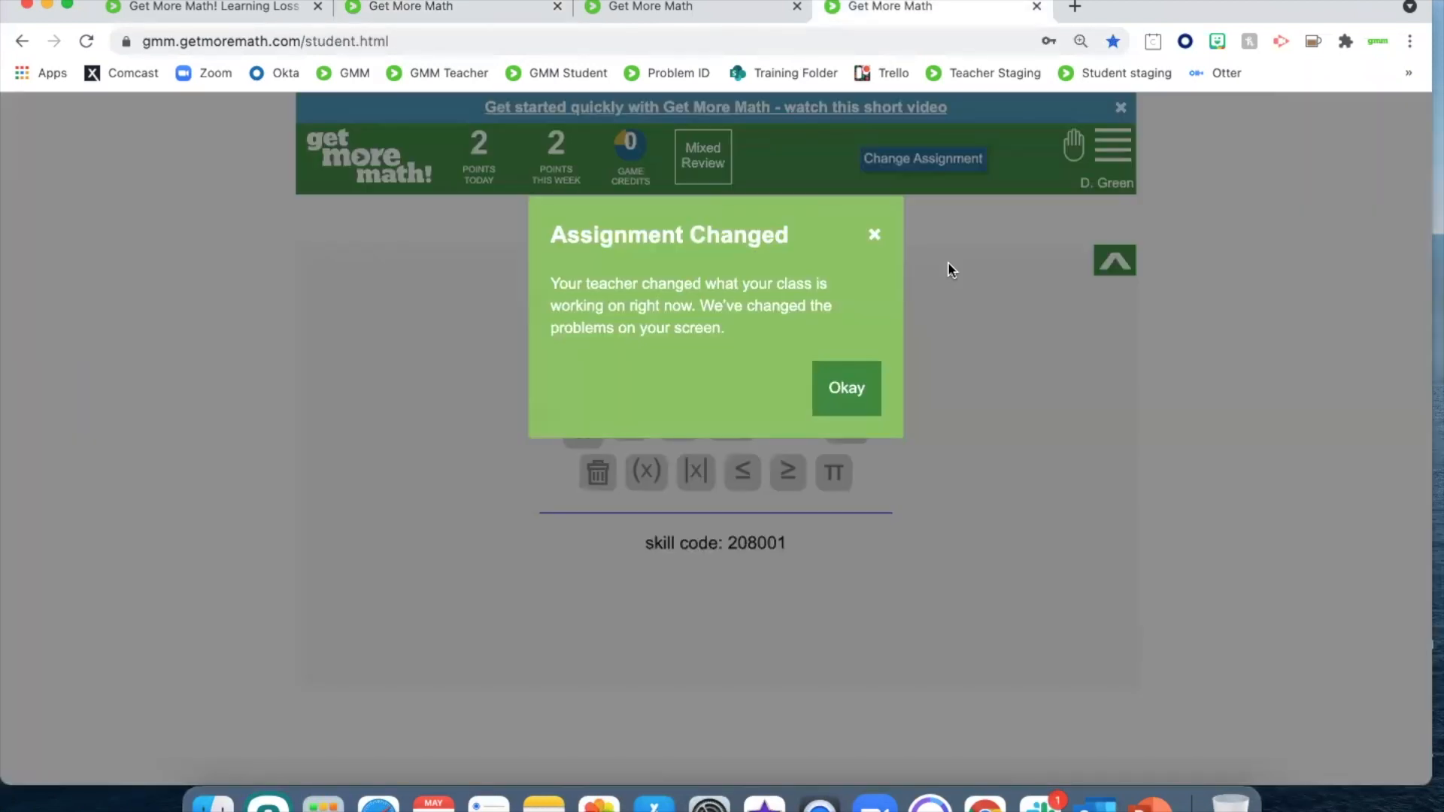
left_click(847, 412)
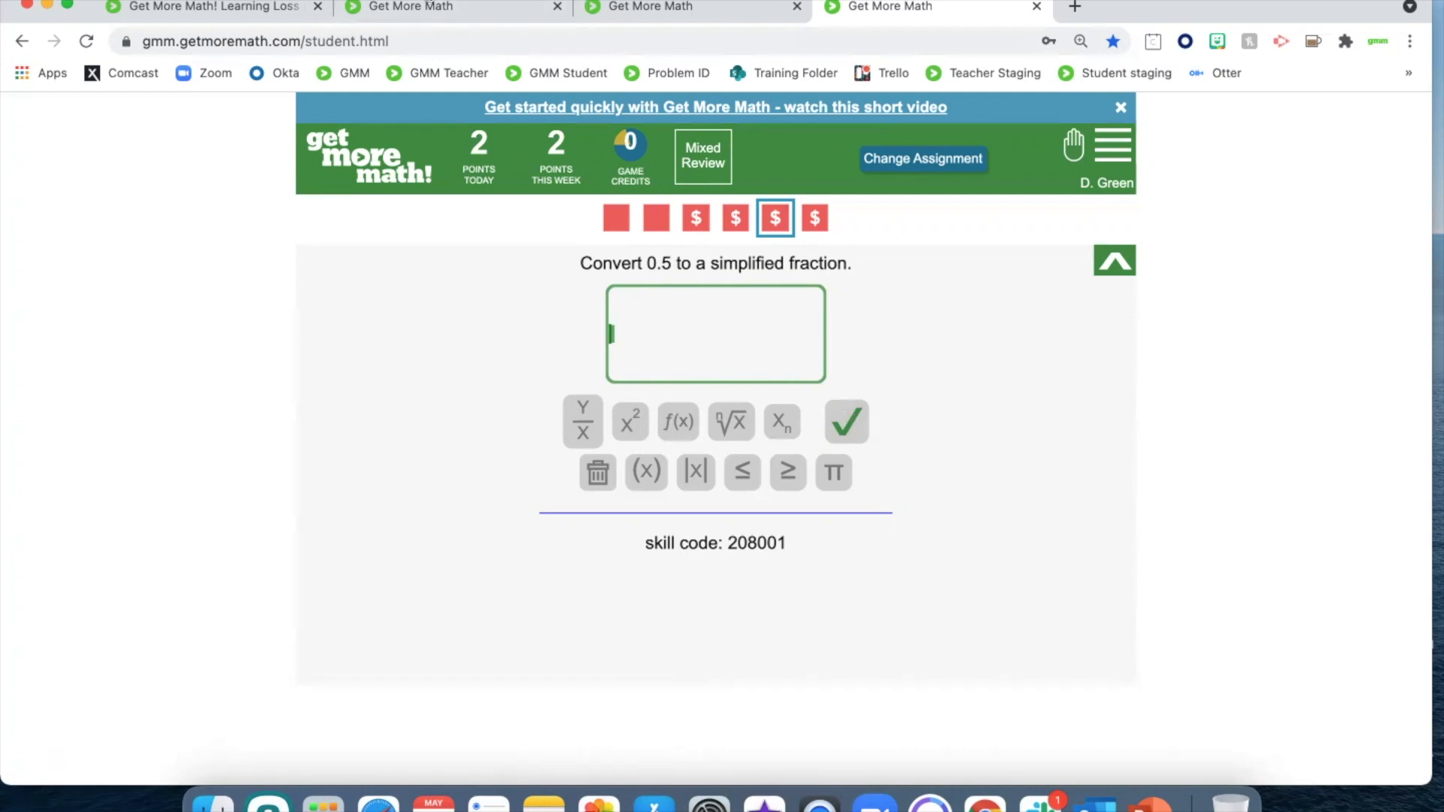
Inspect the Summer Class student's current problem from Current Status and view the class's Points History
left_click(411, 7)
left_click(366, 339)
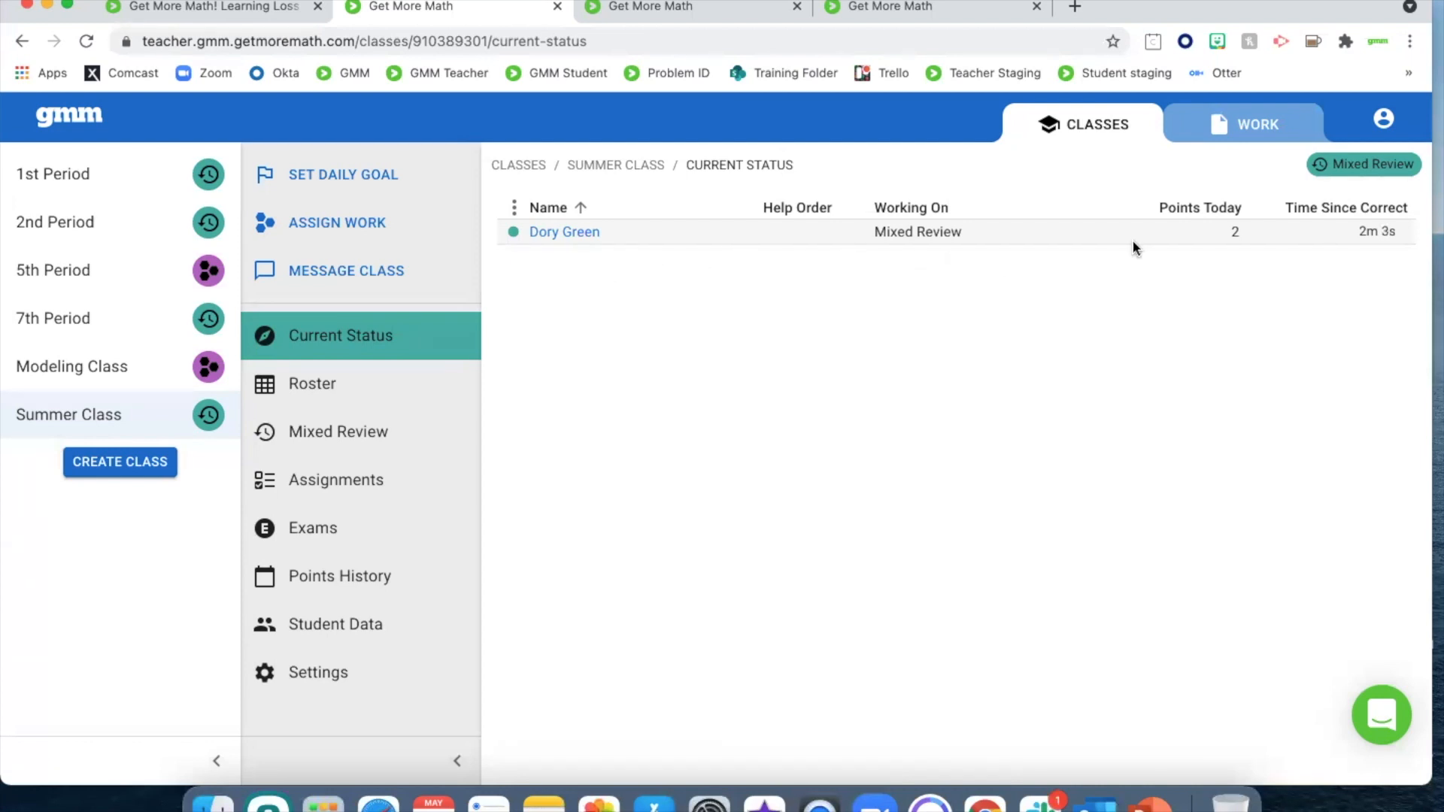
left_click(577, 237)
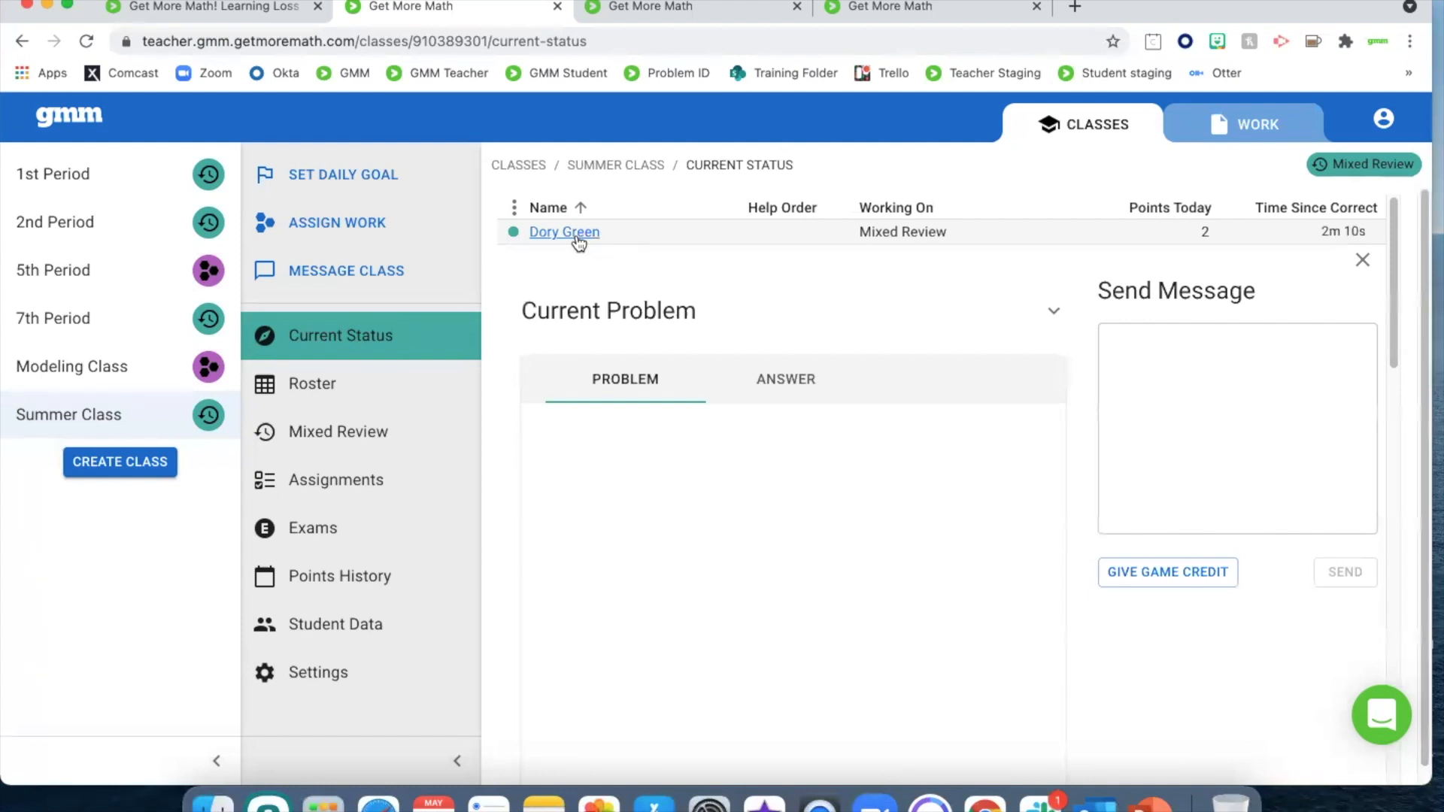
scroll(675, 421, "down", 2)
scroll(675, 421, "up", 2)
scroll(829, 422, "down", 3)
scroll(773, 365, "up", 3)
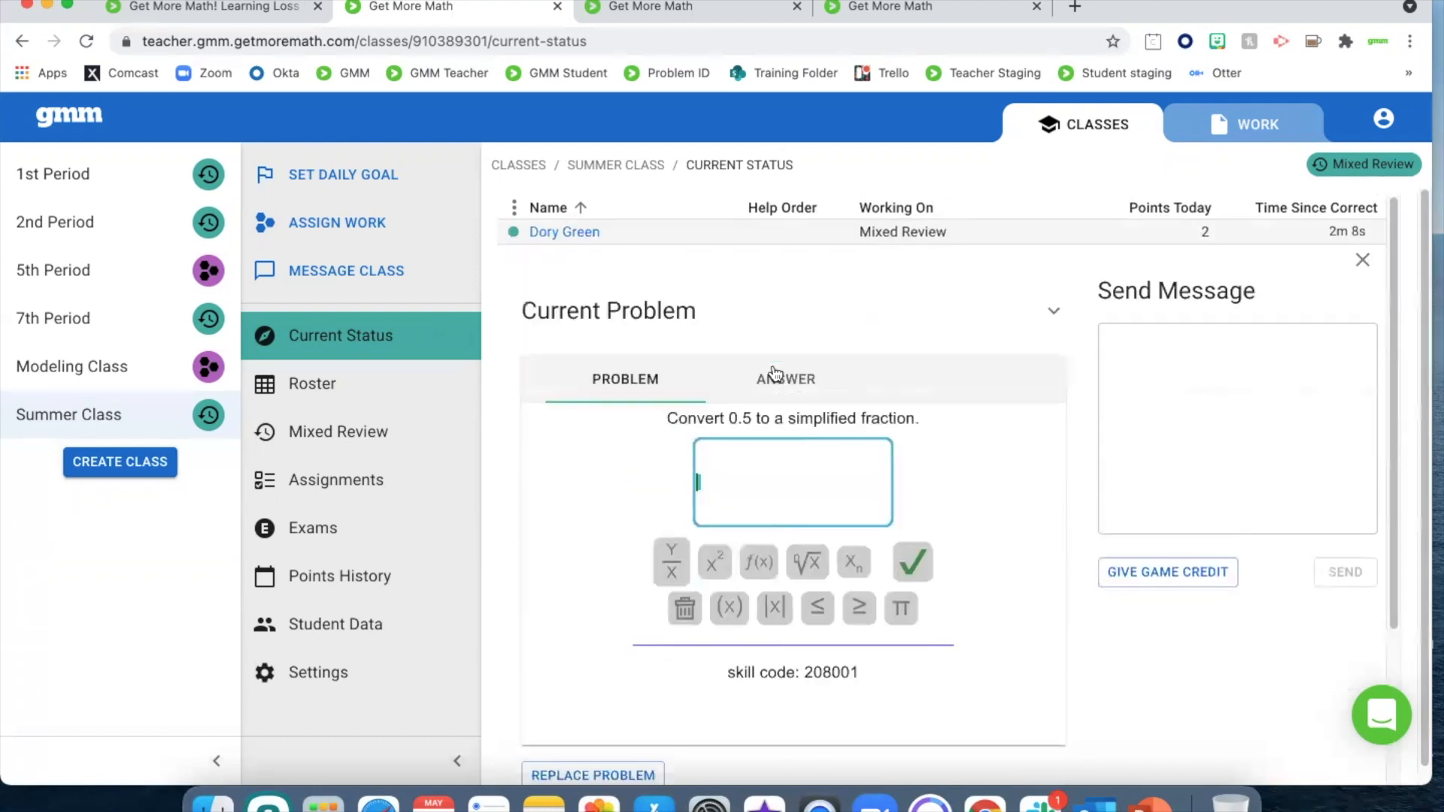
left_click(575, 235)
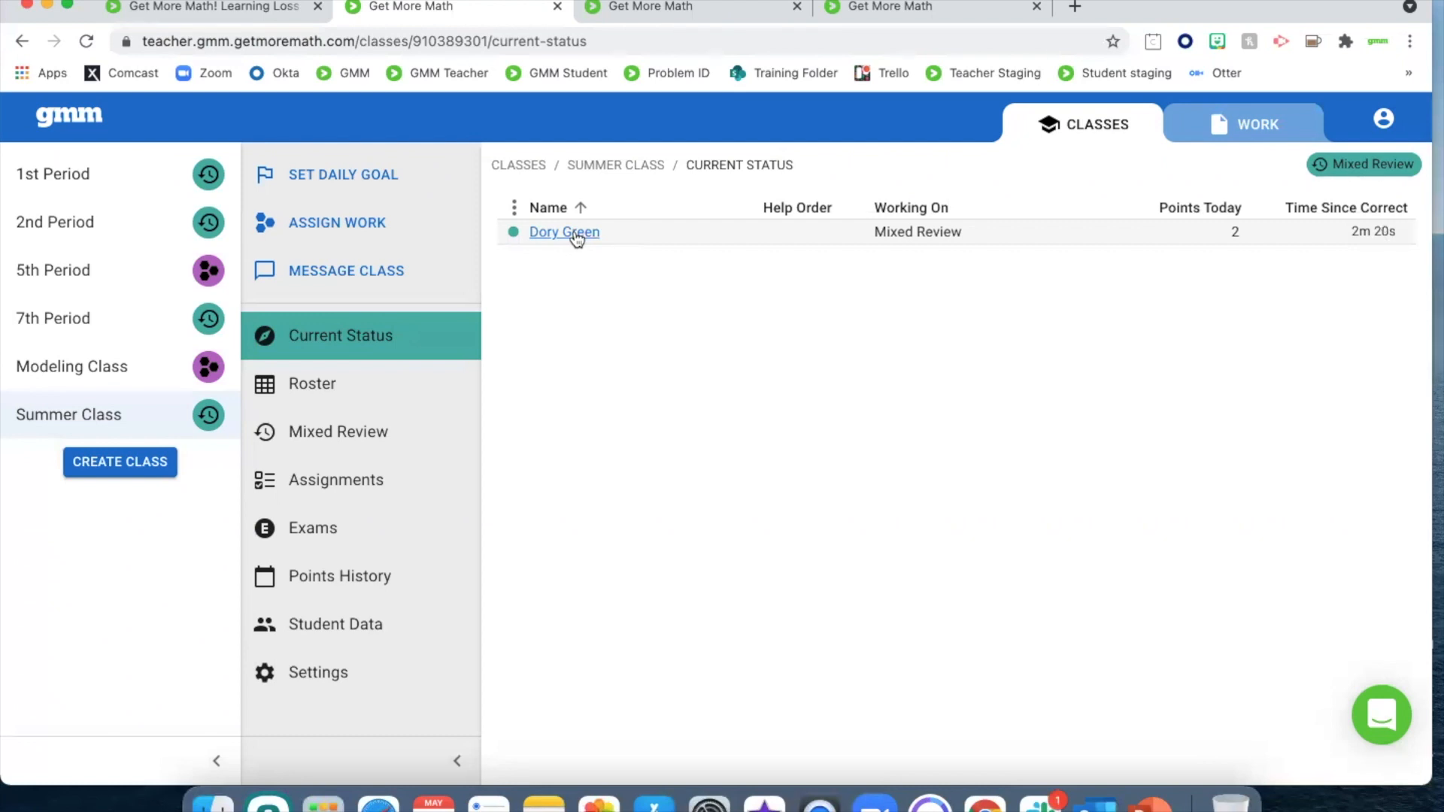
left_click(344, 586)
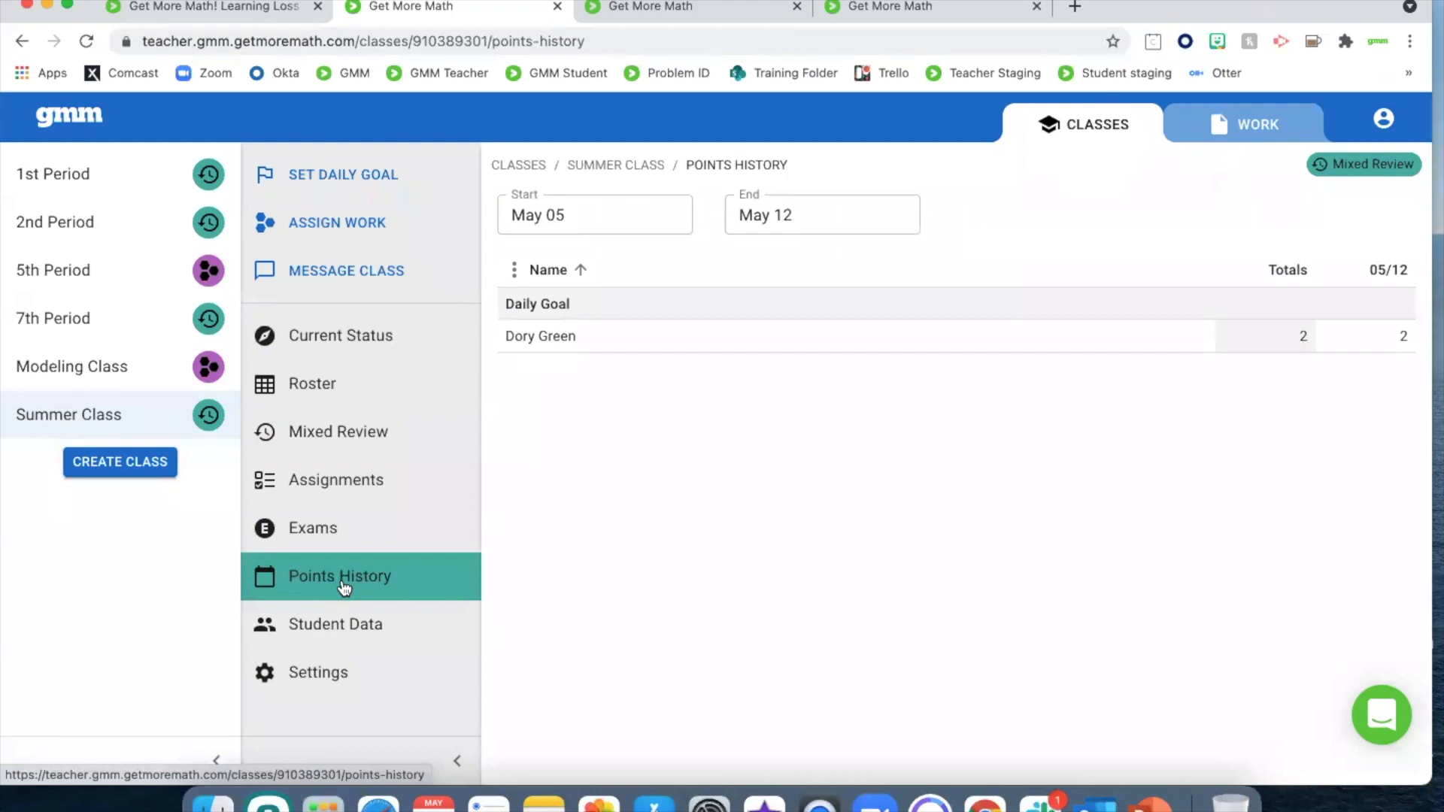
Open the 1st Period class's Mixed Review skills and collapse both the class list and the class menu
left_click(376, 442)
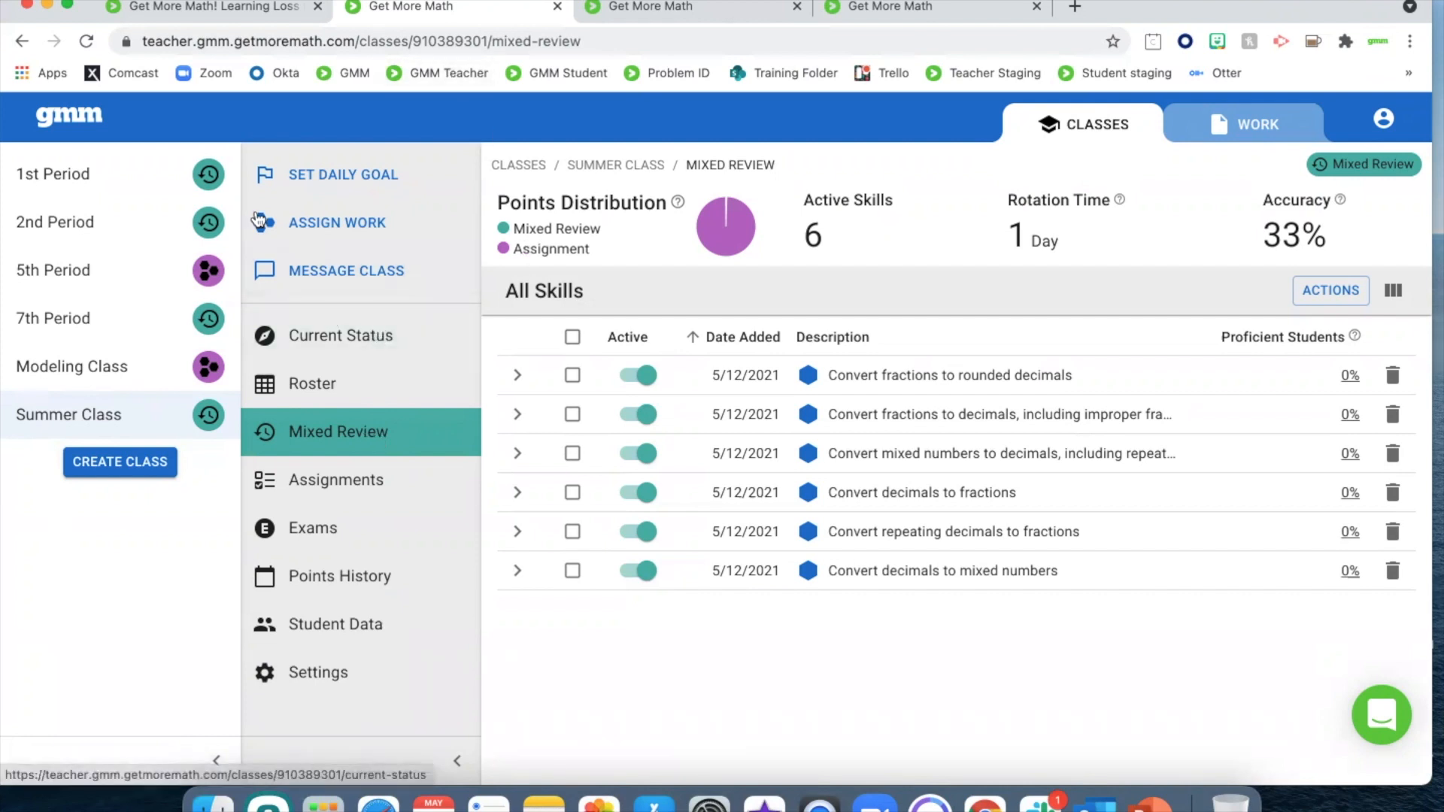
left_click(91, 180)
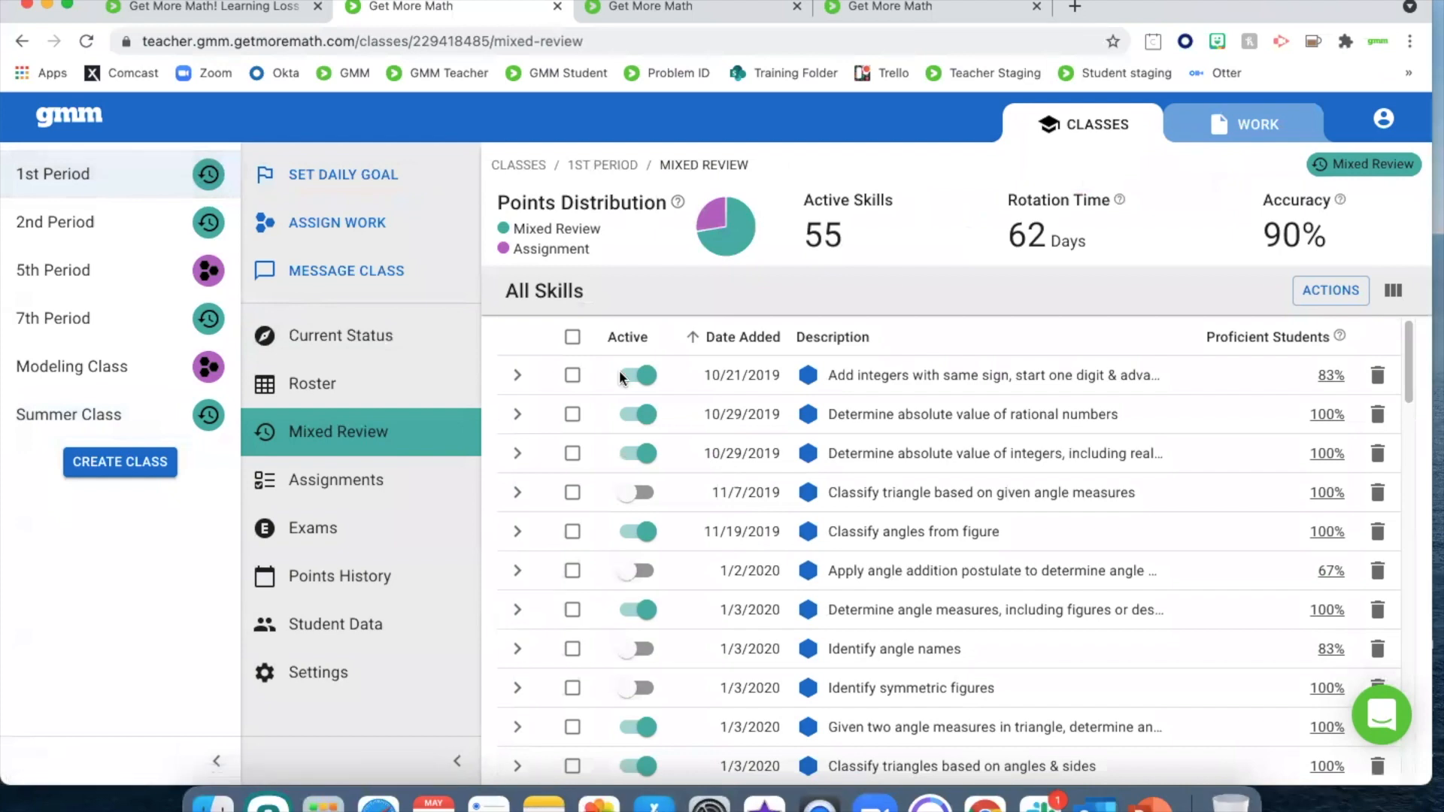
left_click(217, 761)
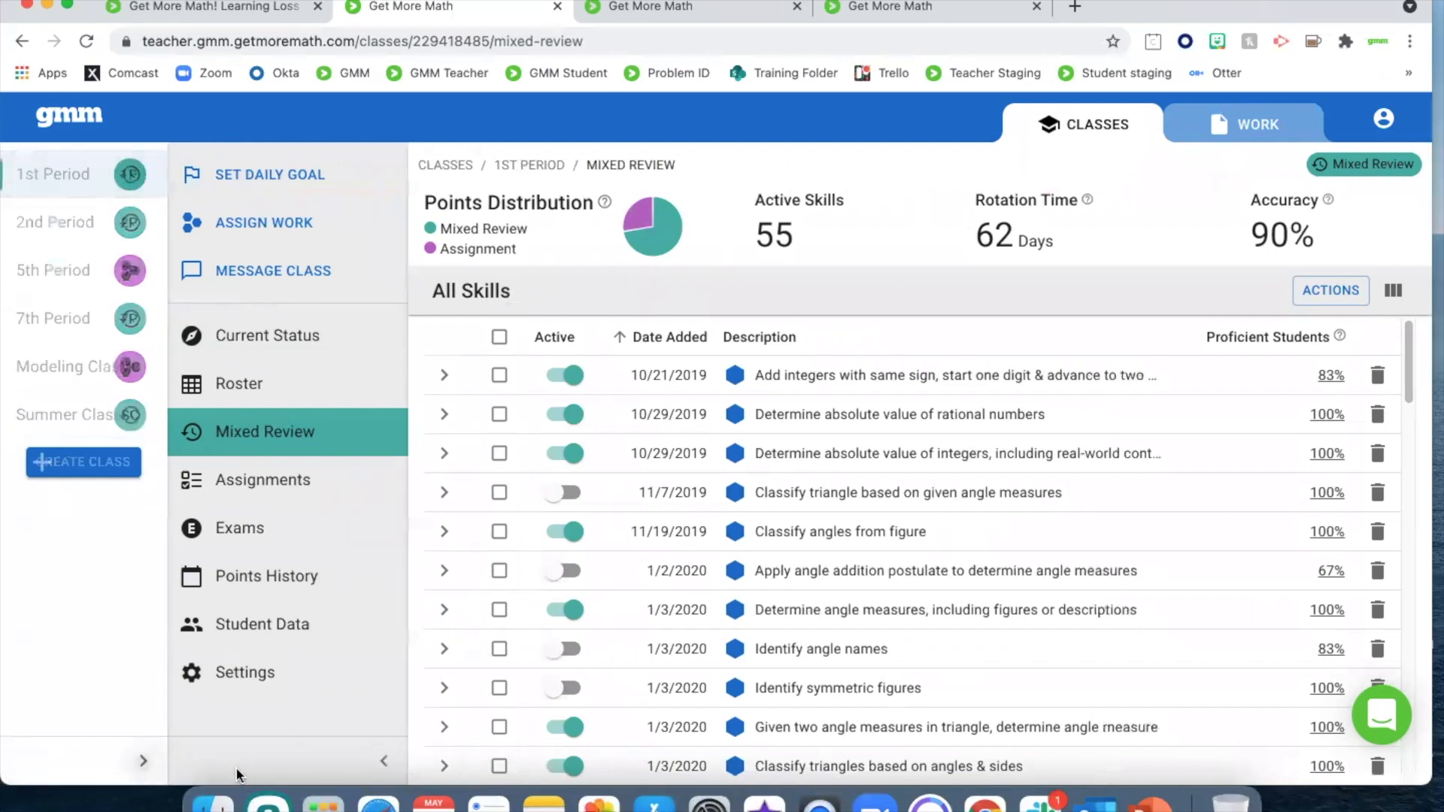
left_click(262, 761)
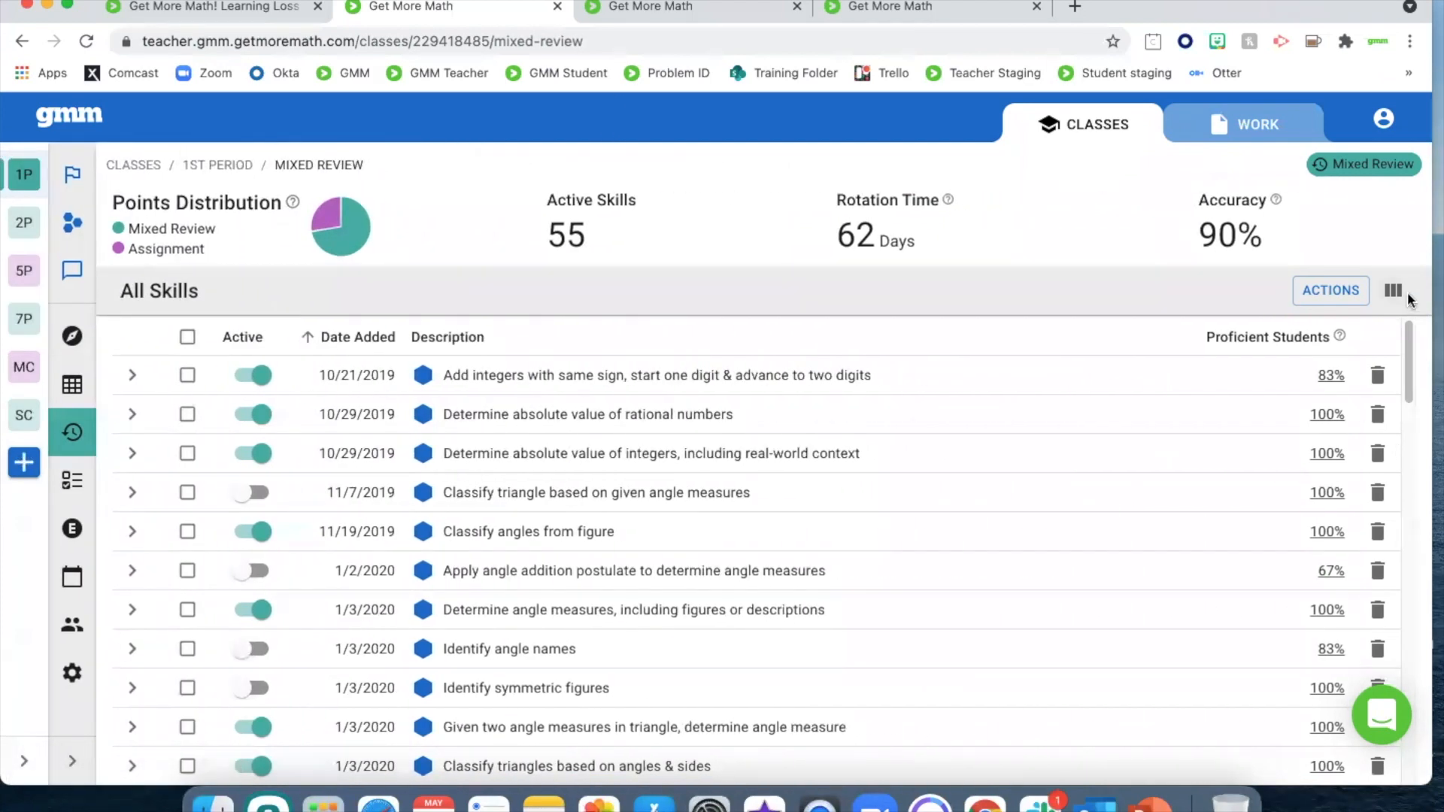
Add the Accuracy, Red, Yellow, Green, Silver and Gold columns to 1st Period's Mixed Review skills table
left_click(1393, 292)
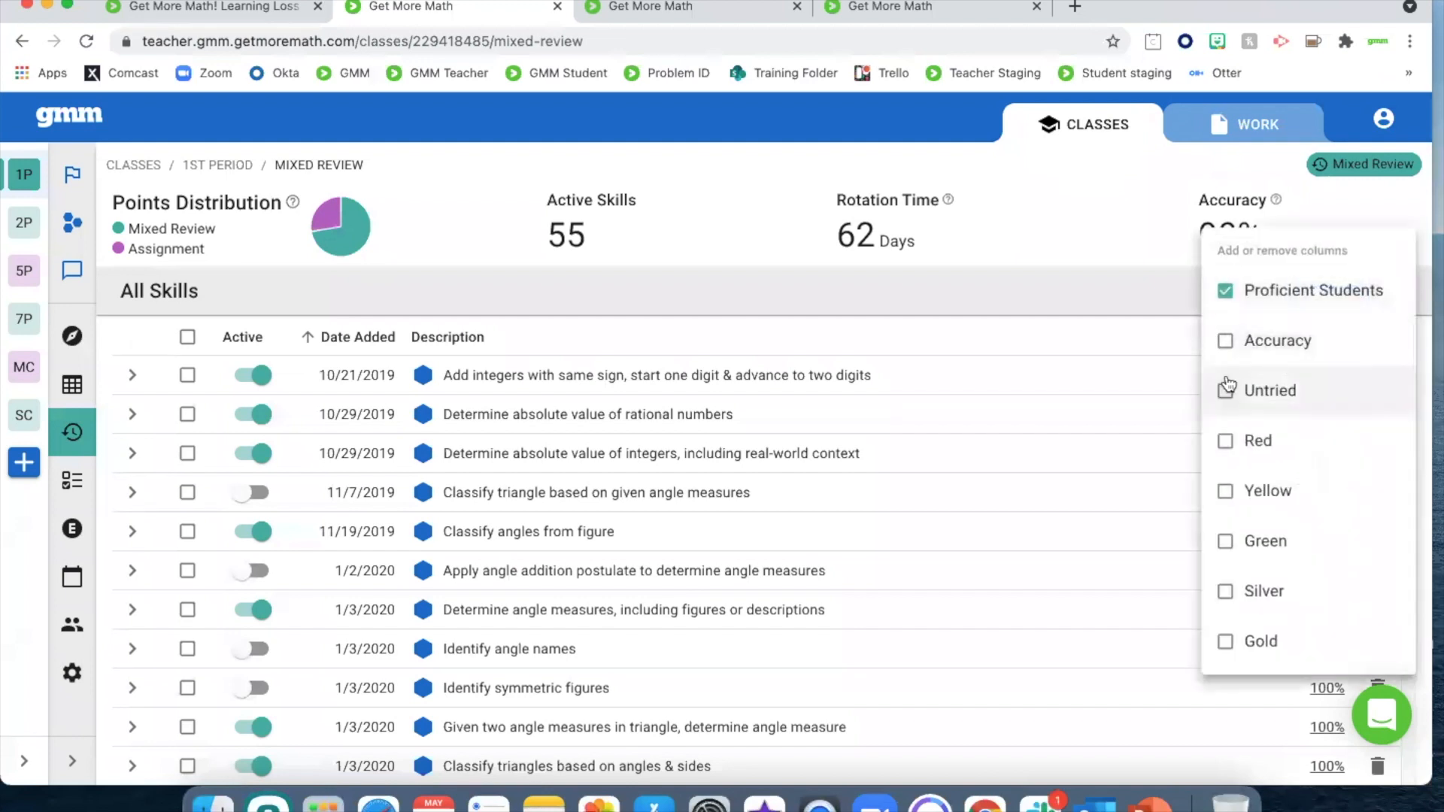
left_click(1225, 341)
left_click(1226, 441)
left_click(1225, 490)
left_click(1224, 543)
left_click(1225, 591)
left_click(1225, 641)
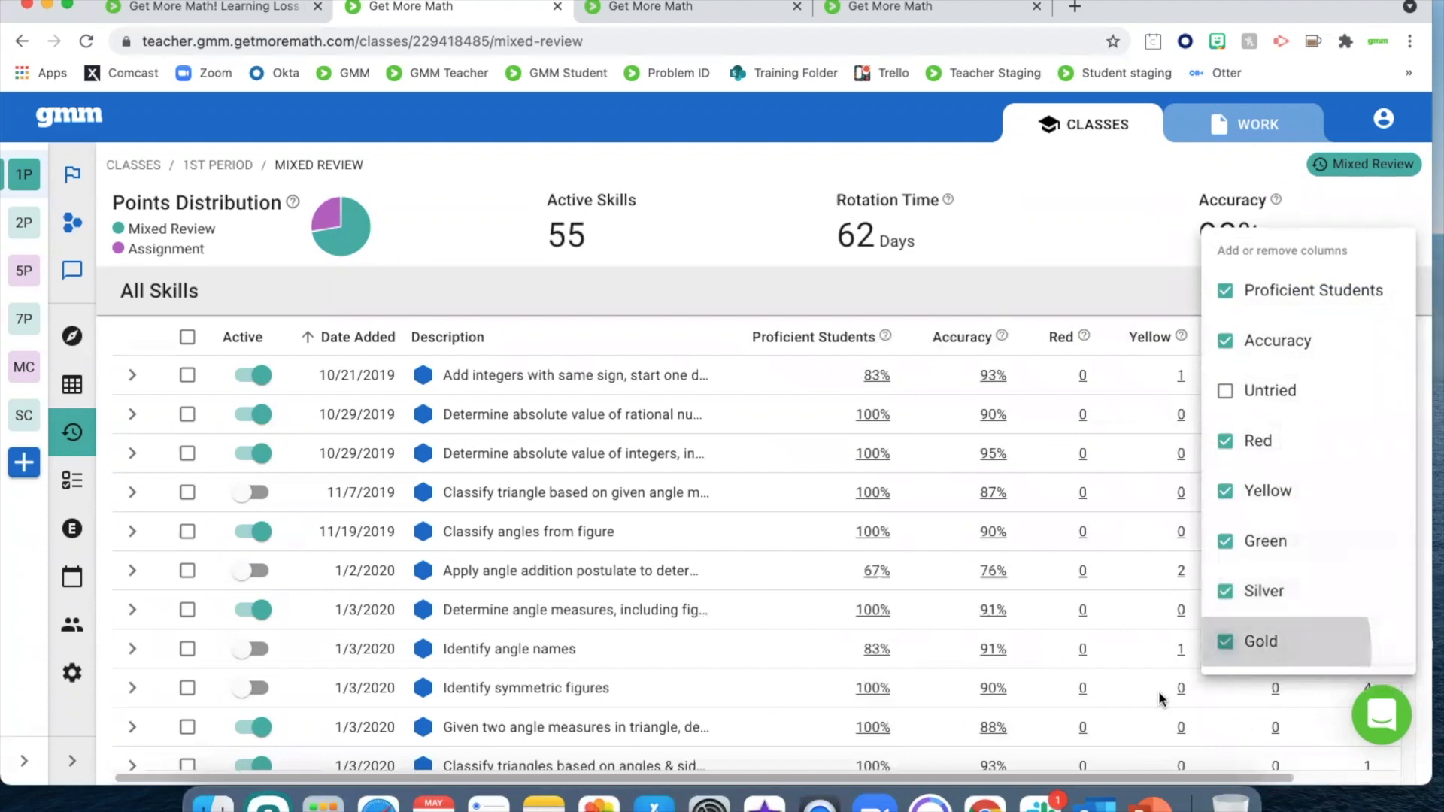
left_click(1017, 293)
Sort the skills by Red in descending order, then re-sort them by Proficient Students in descending order
left_click(1061, 338)
left_click(1066, 343)
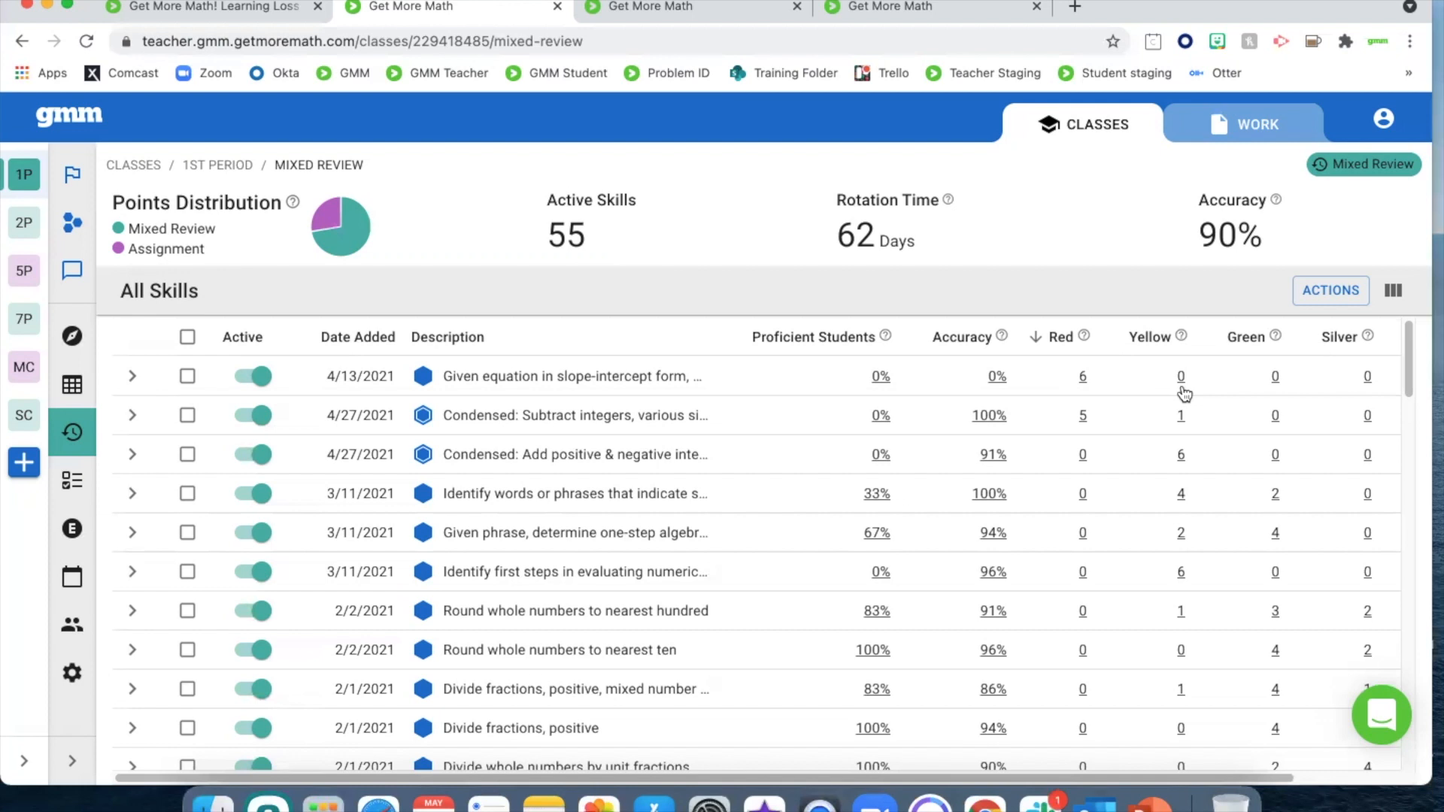
left_click(809, 340)
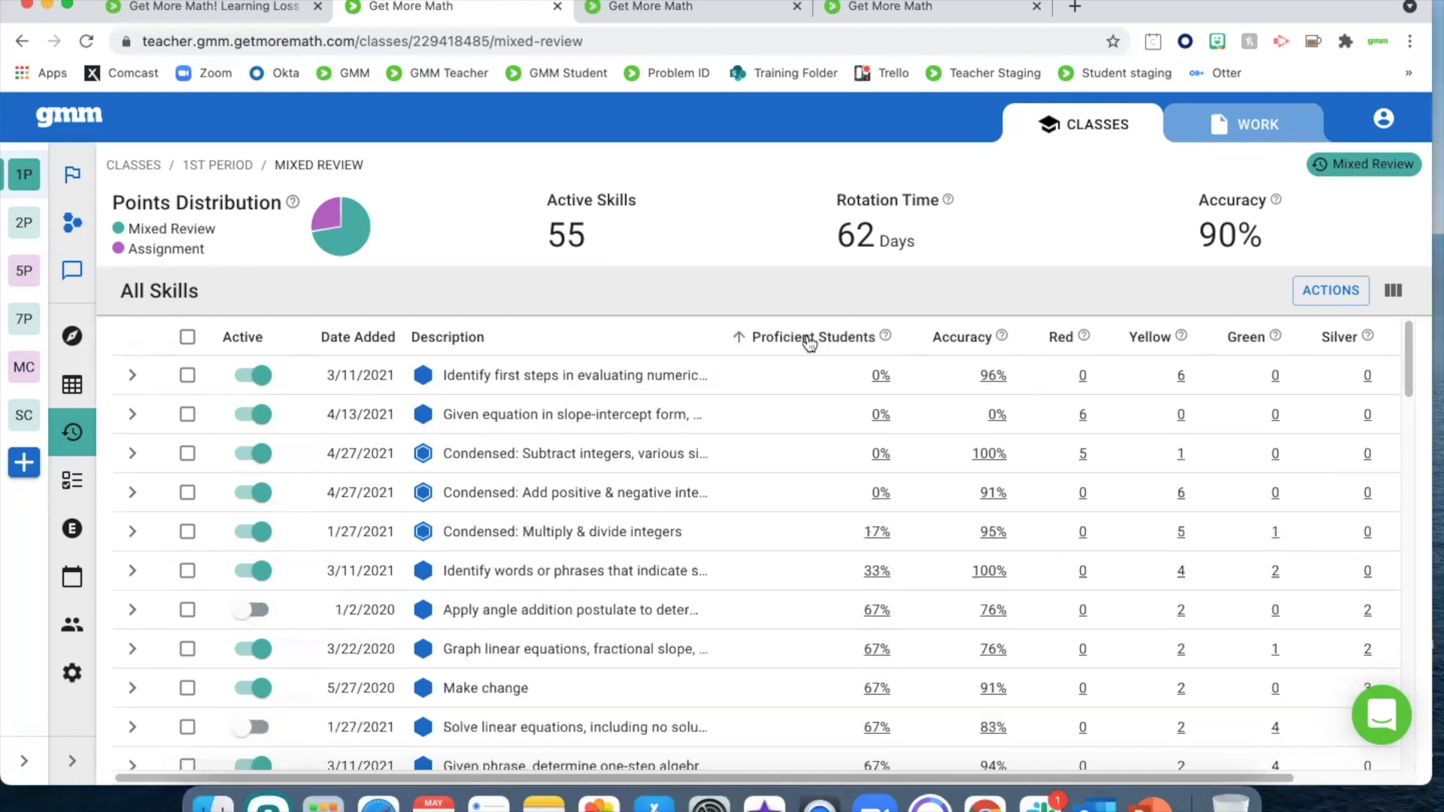
left_click(809, 340)
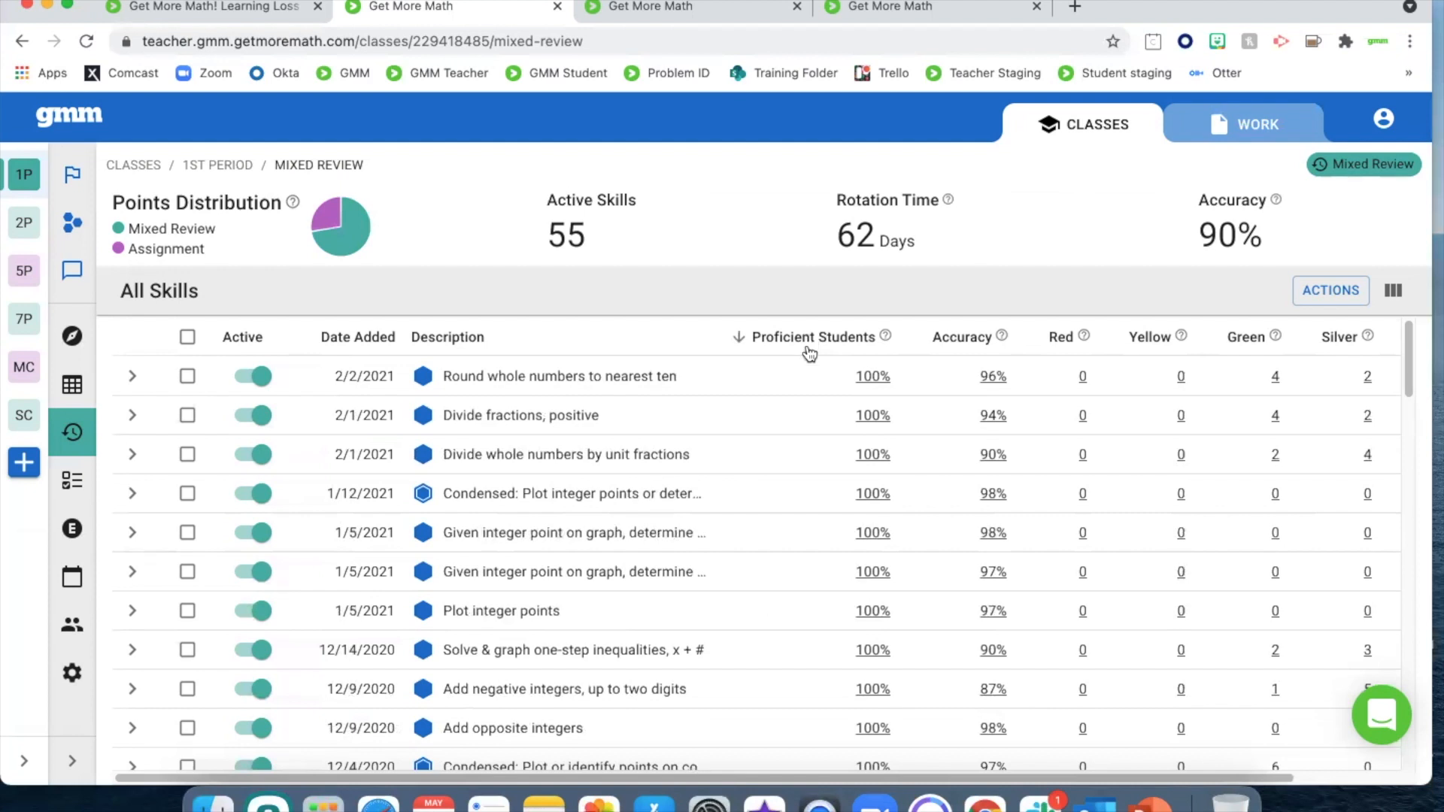
Examine student proficiency for "Round whole numbers to nearest ten" and both proficiency and accuracy for "Condensed: Multiply & divide integers"
left_click(874, 380)
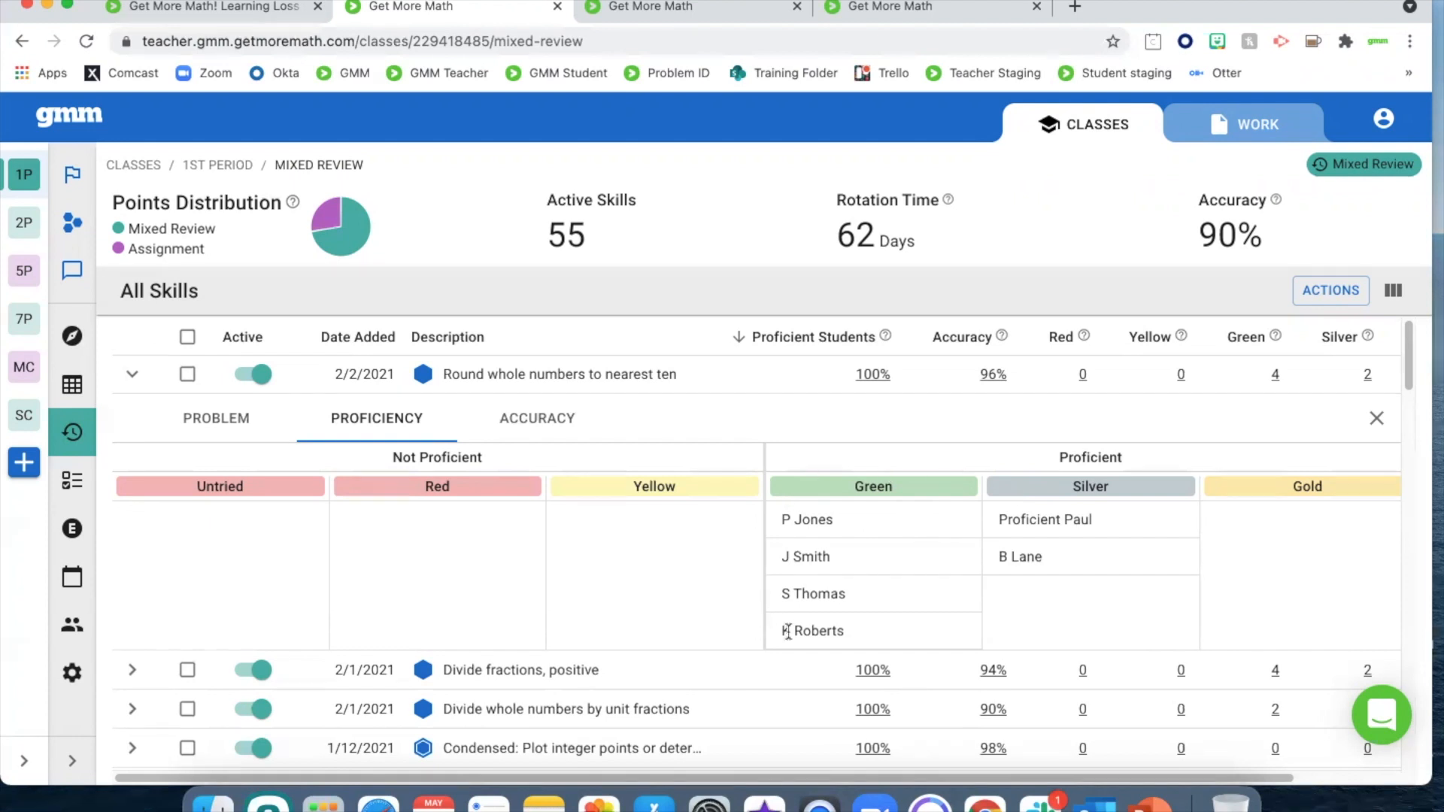
left_click(1376, 419)
scroll(933, 618, "down", 20)
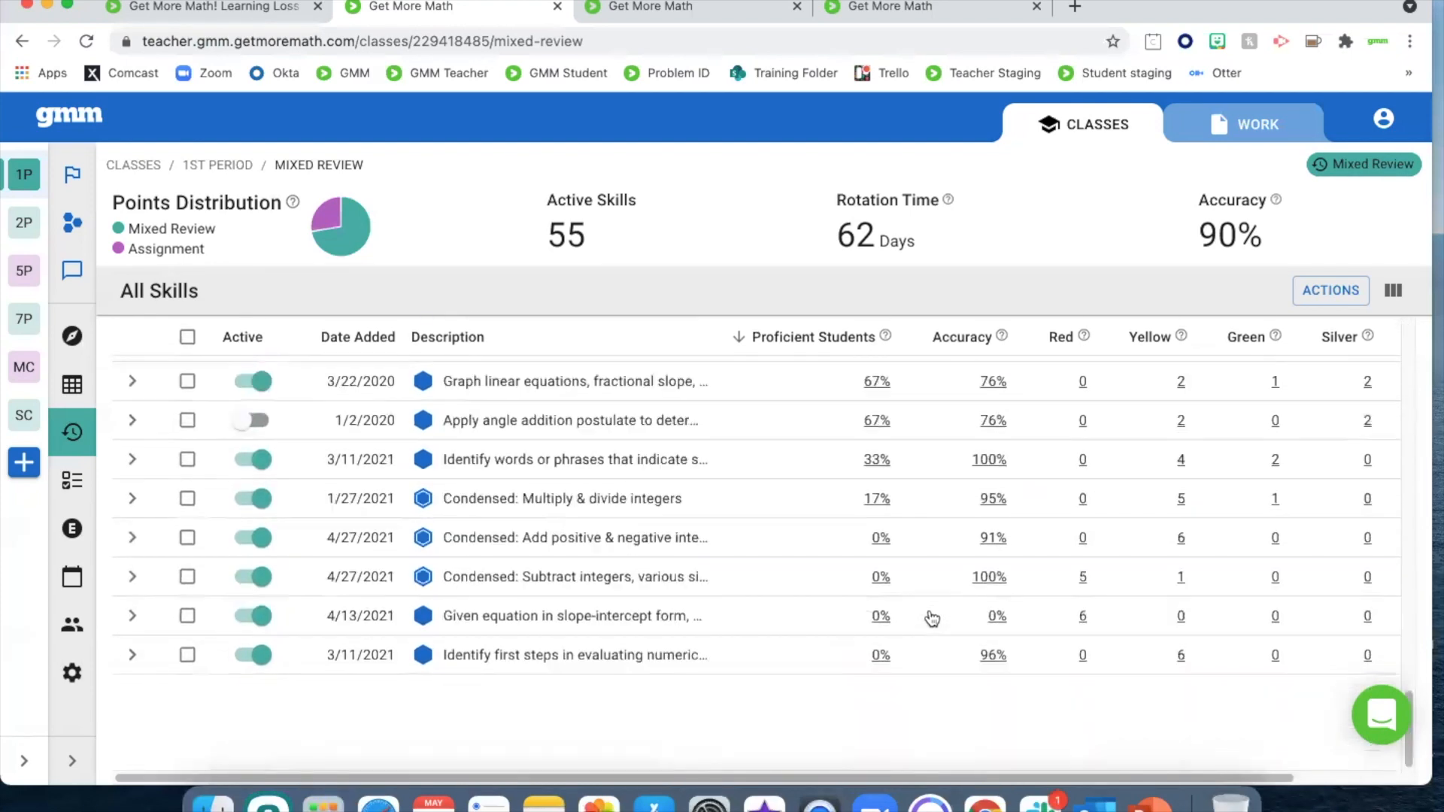
left_click(876, 499)
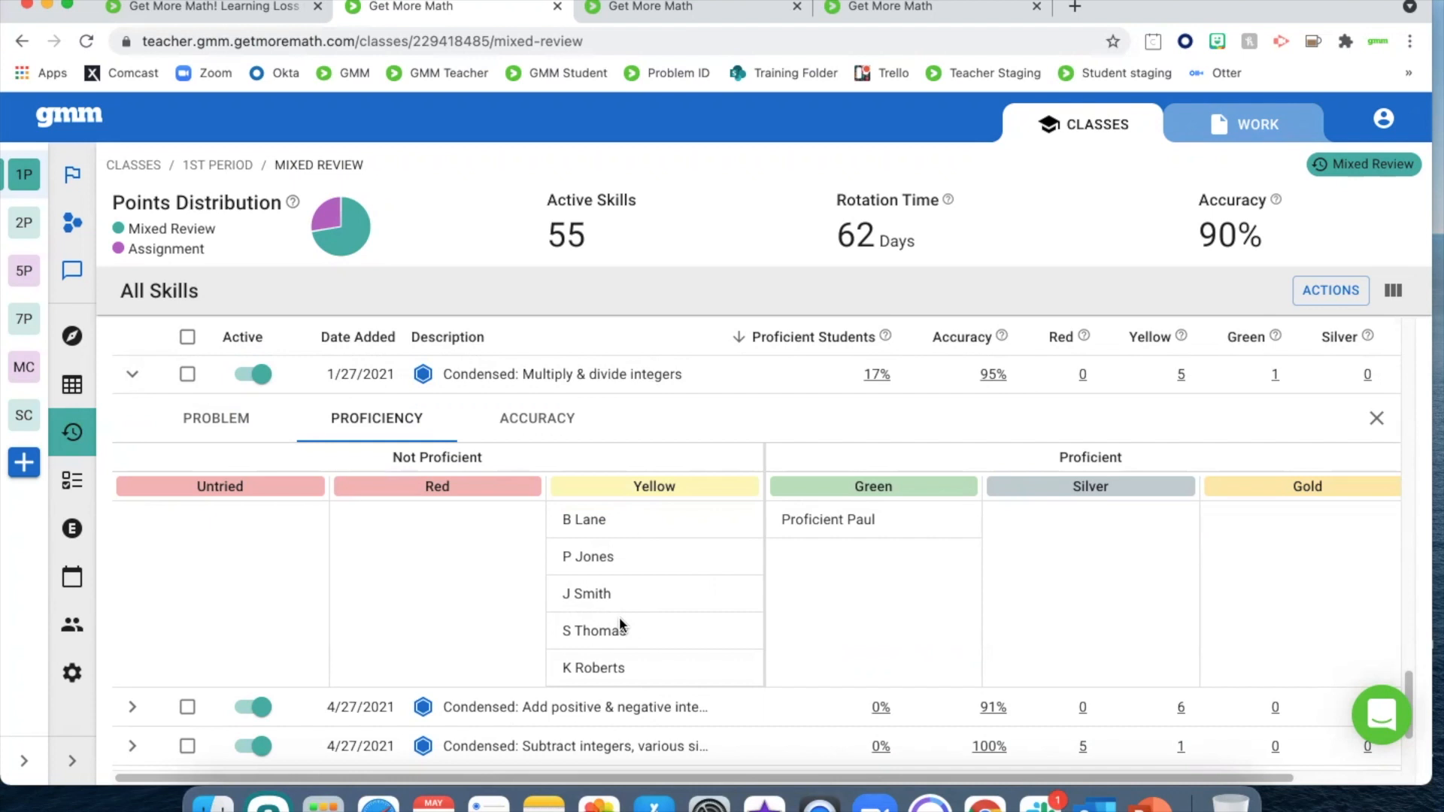
left_click(534, 427)
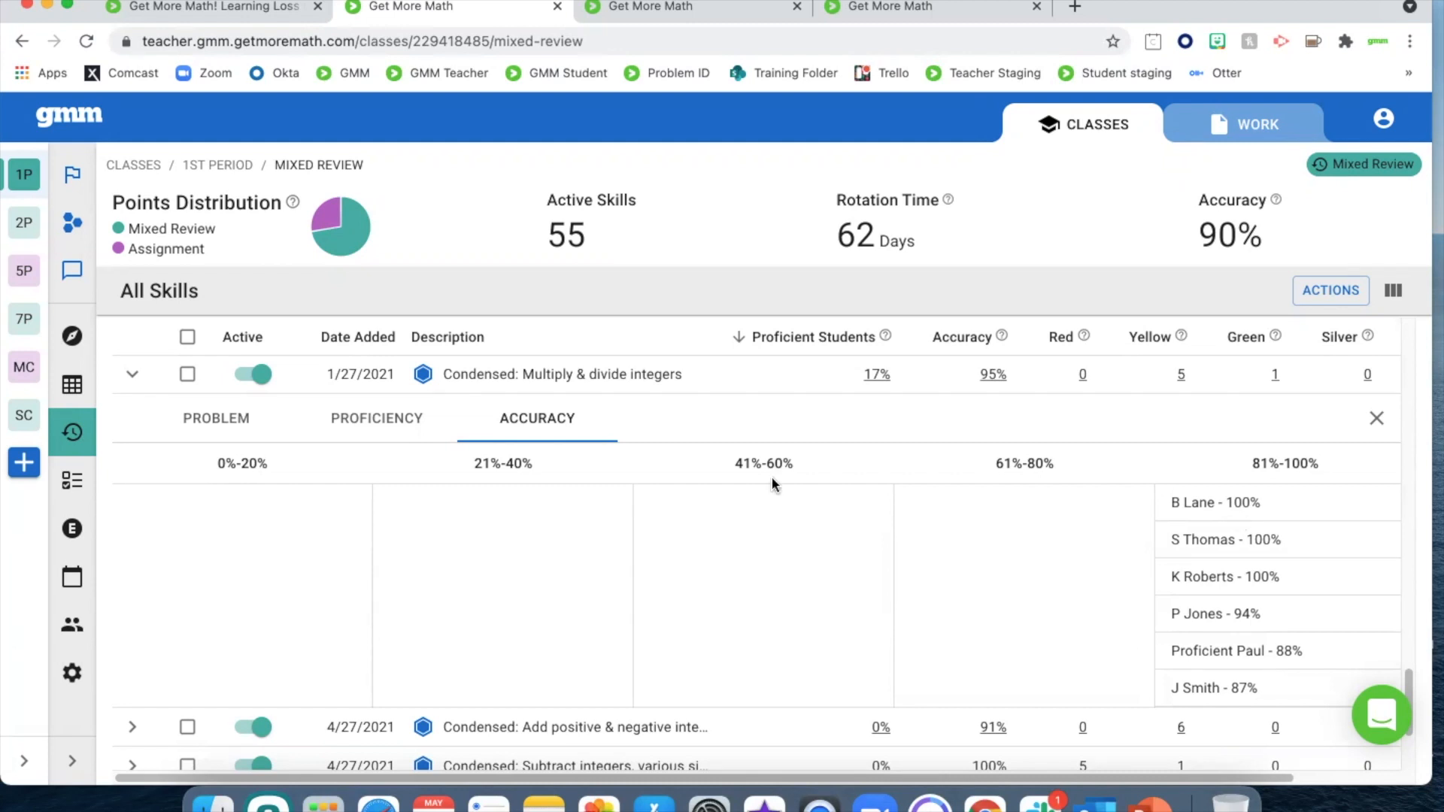
left_click(406, 421)
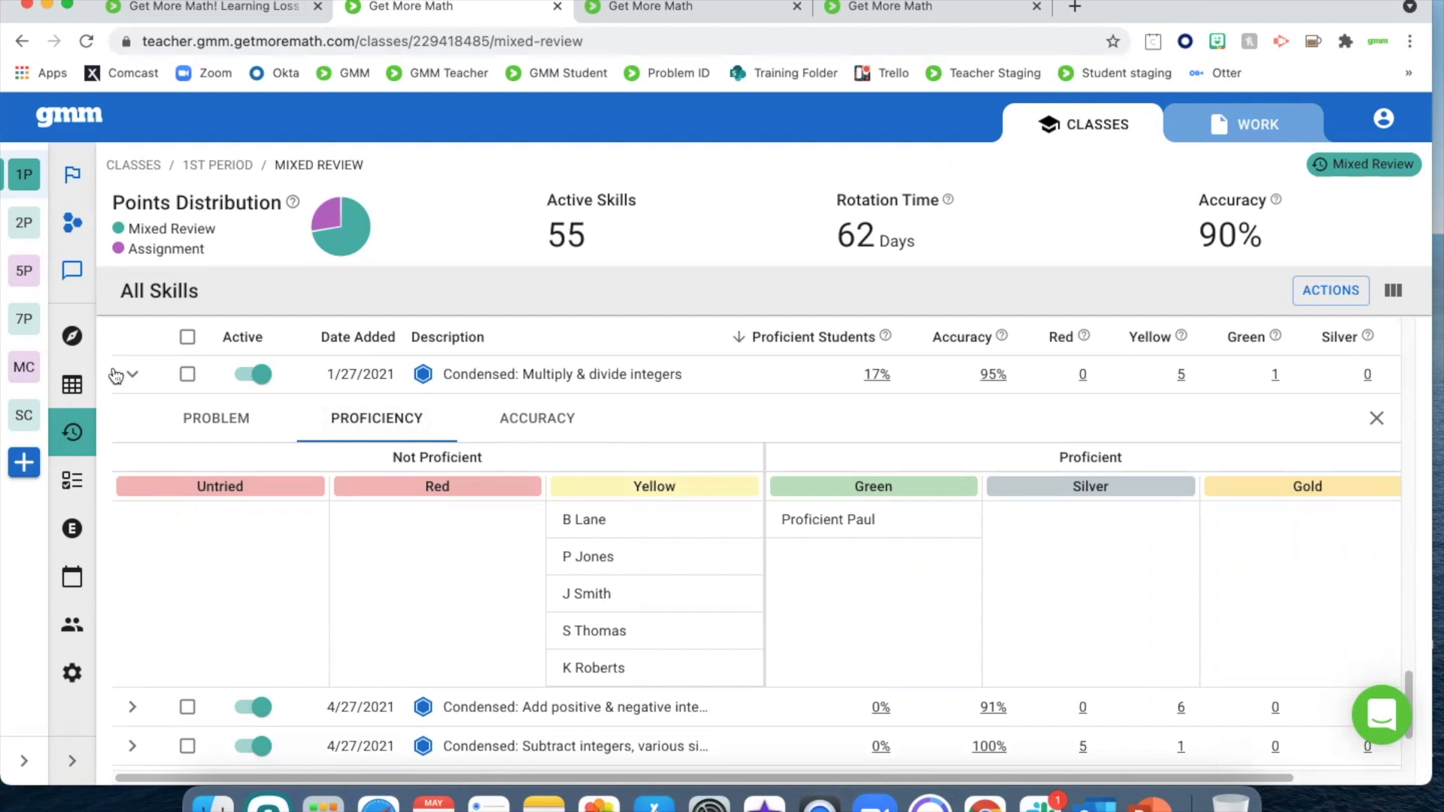
left_click(133, 383)
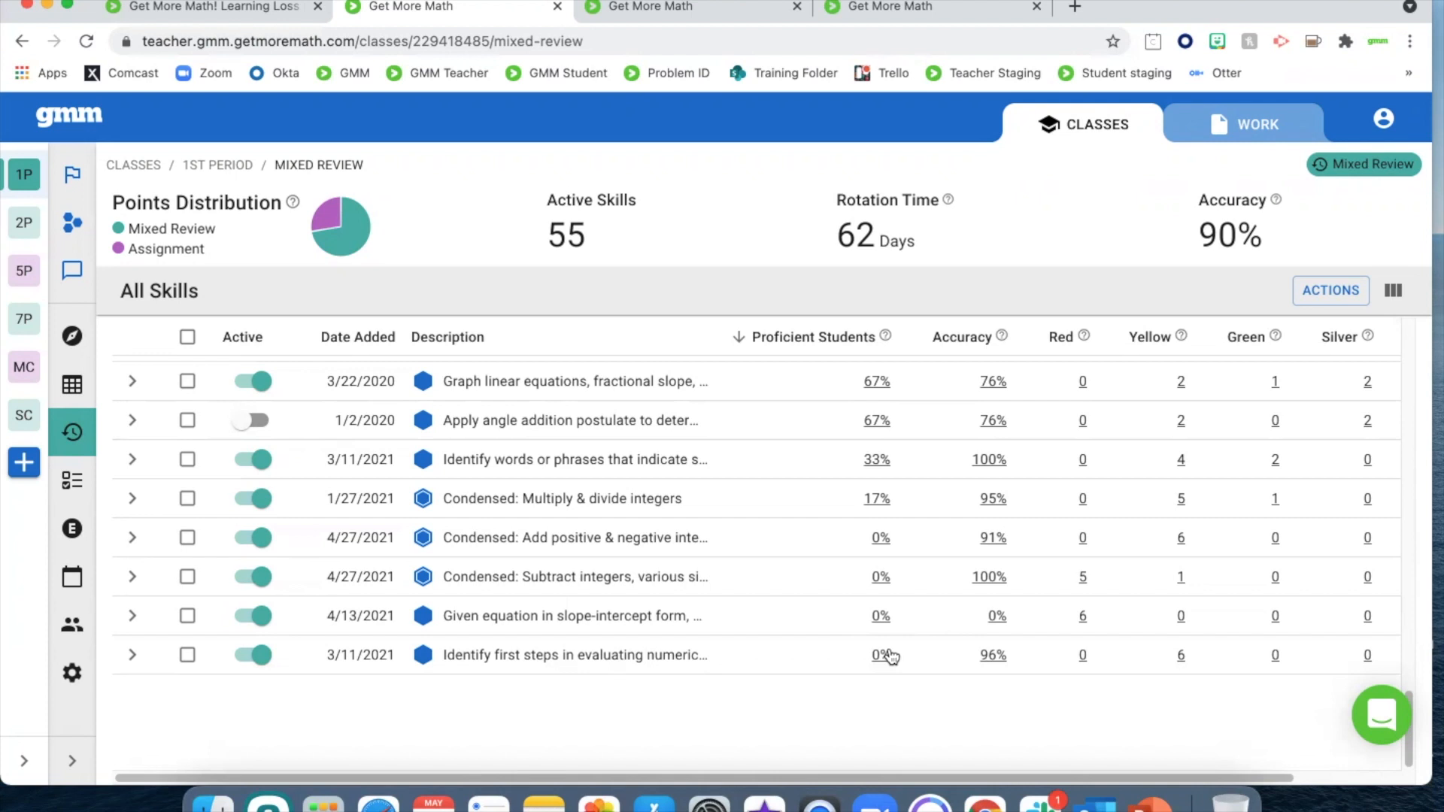
View the student proficiency breakdown for the 10/21/2019 skill on adding integers with same sign, then close it
scroll(889, 656, "up", 5)
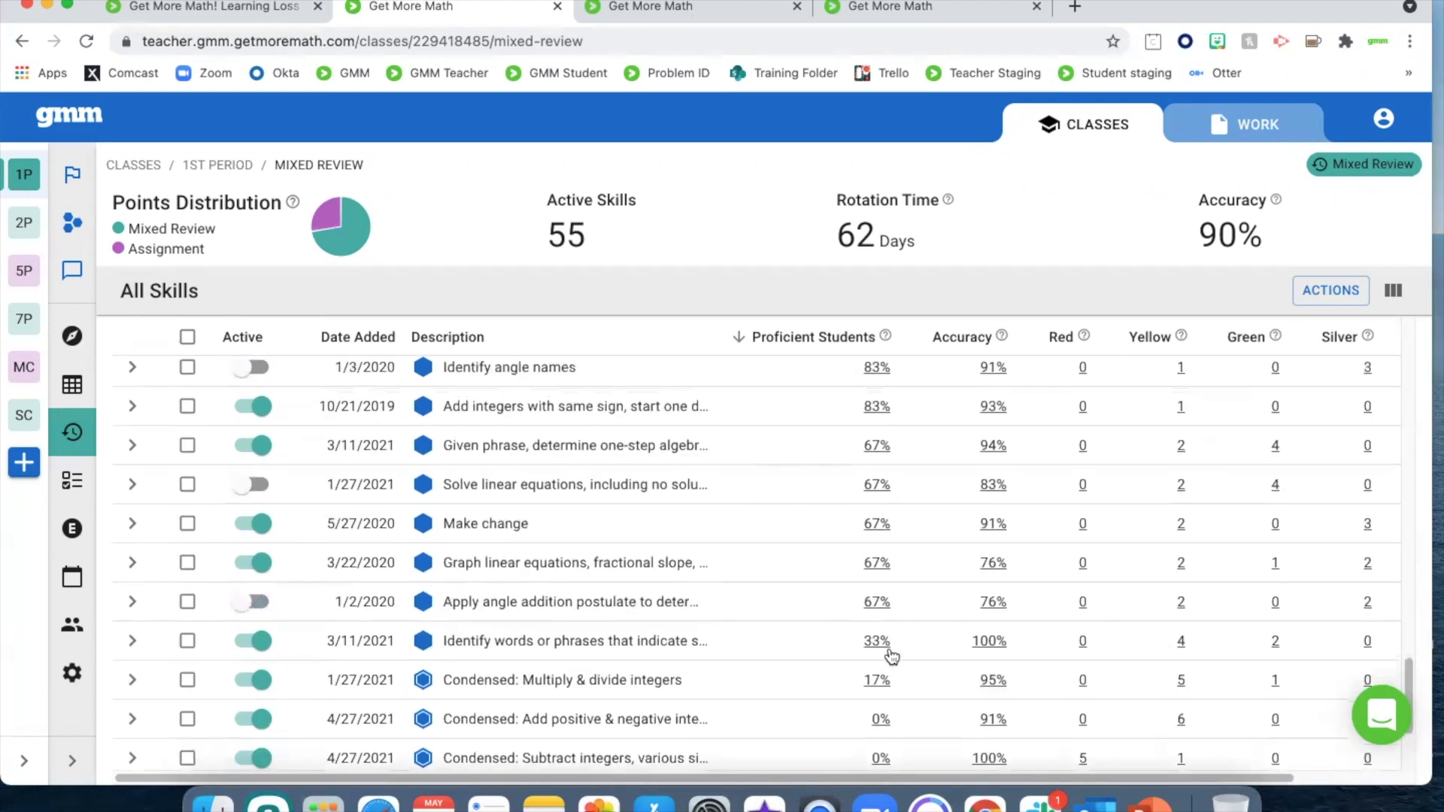
left_click(874, 406)
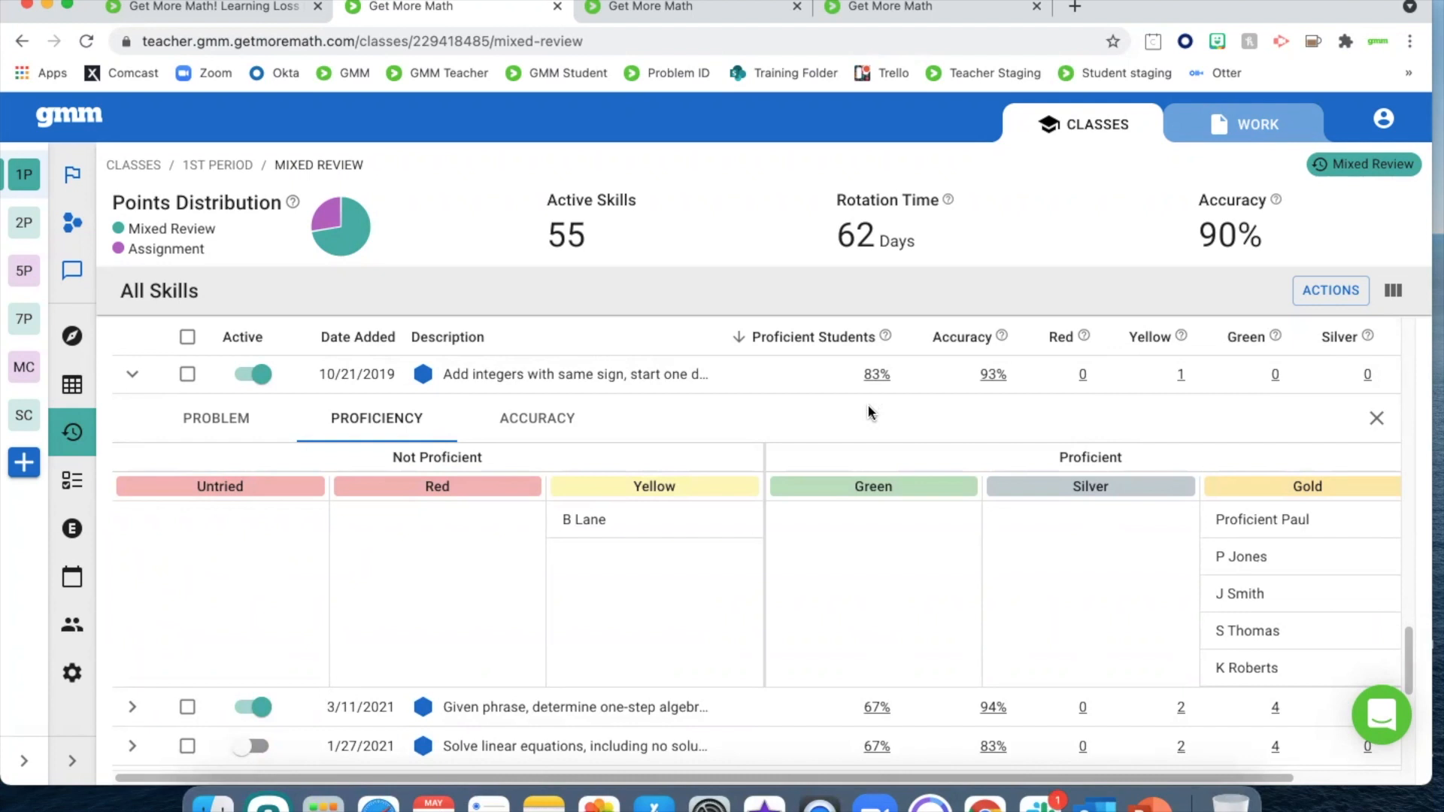
left_click(1376, 419)
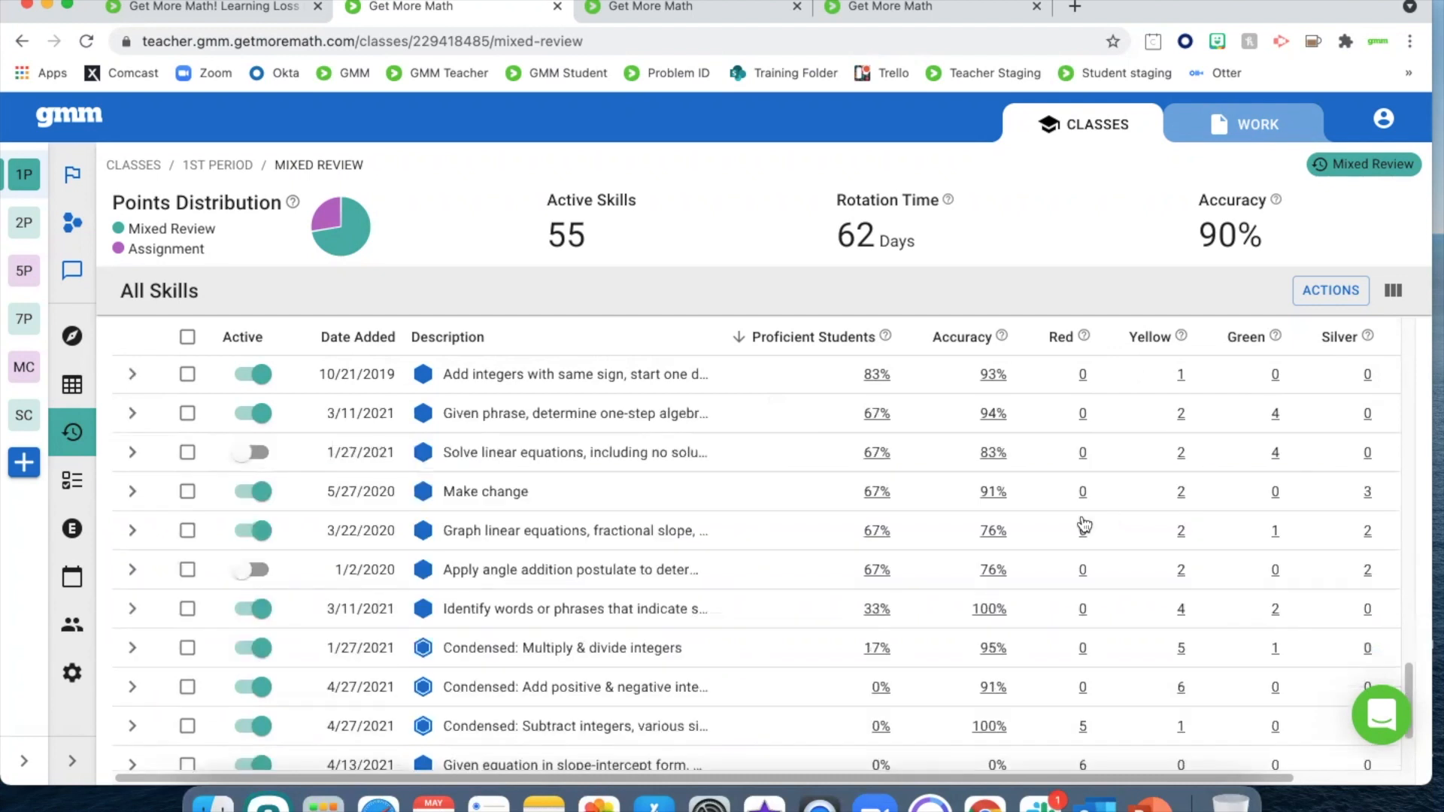
View 1st Period's Current Status, expand the class list and class menu again, and switch to the presentation slide "The Plan"
left_click(82, 343)
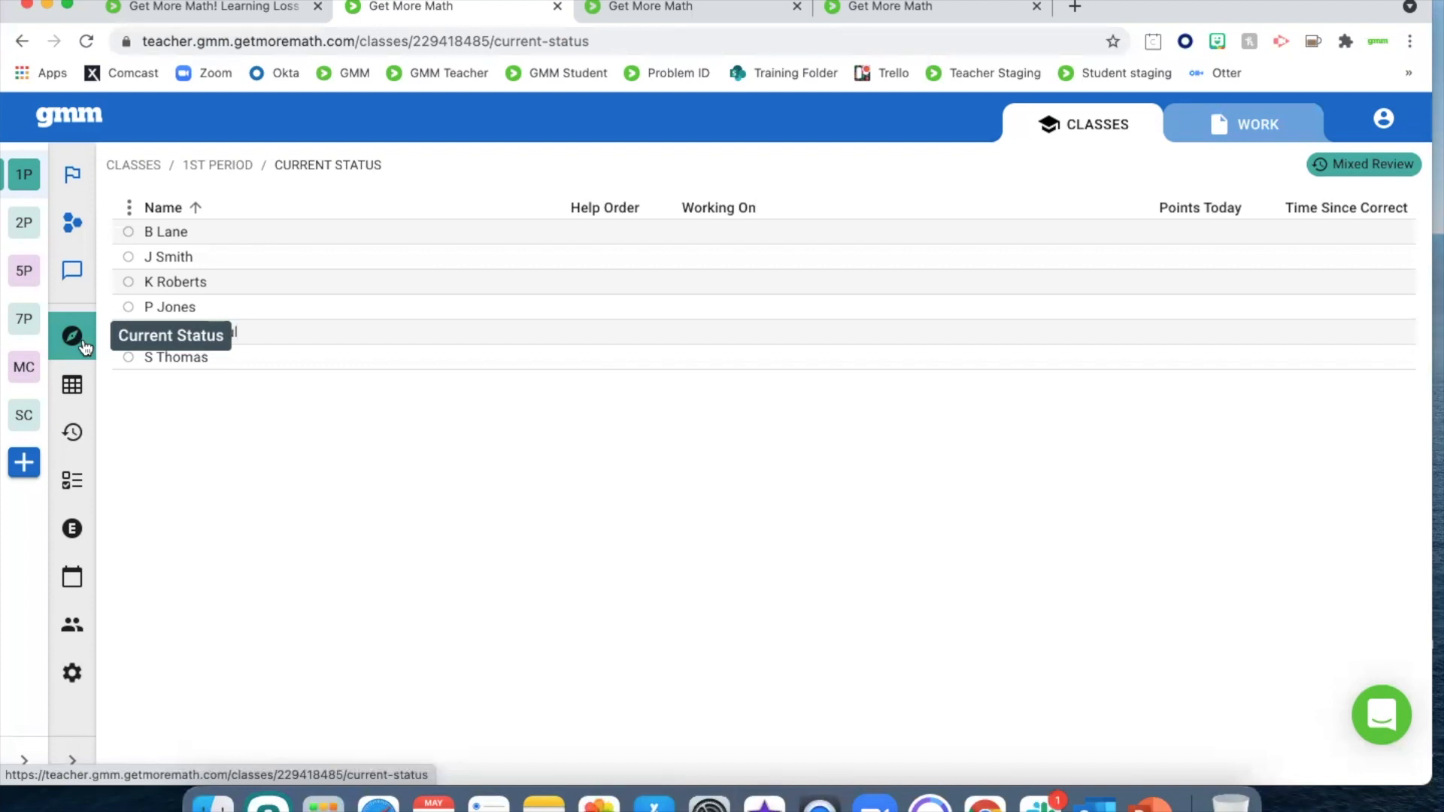
left_click(72, 761)
left_click(24, 761)
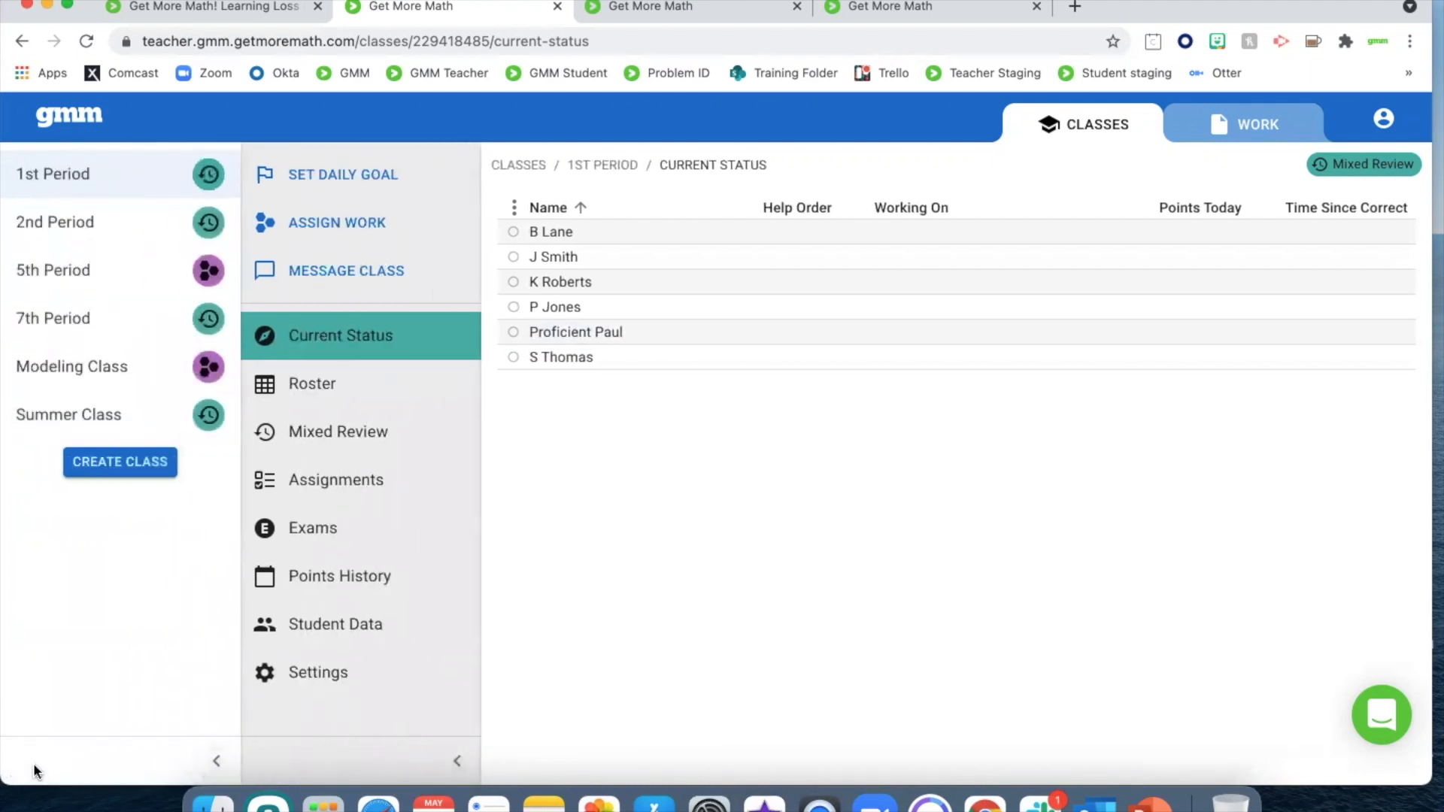
key("ctrl+Up")
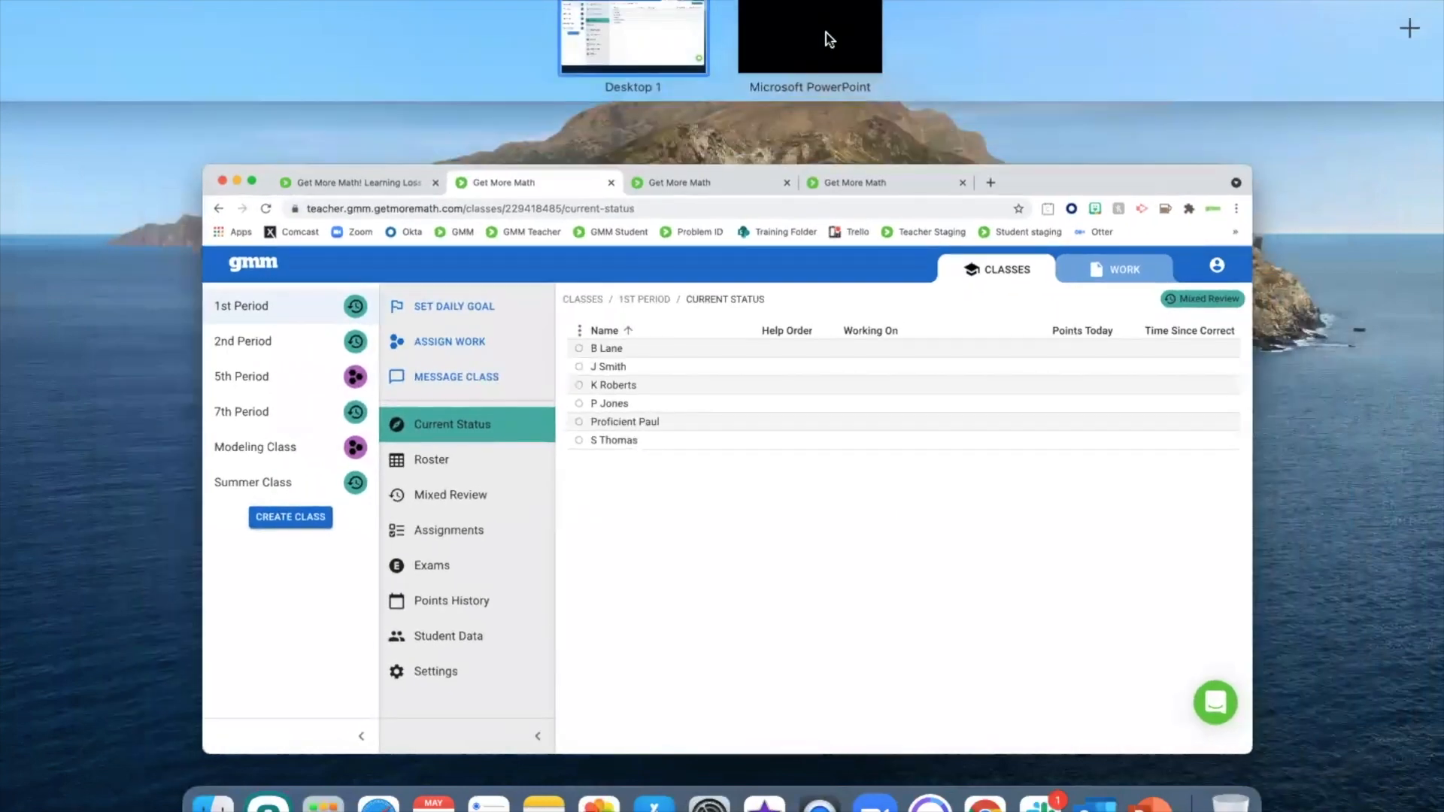
left_click(824, 31)
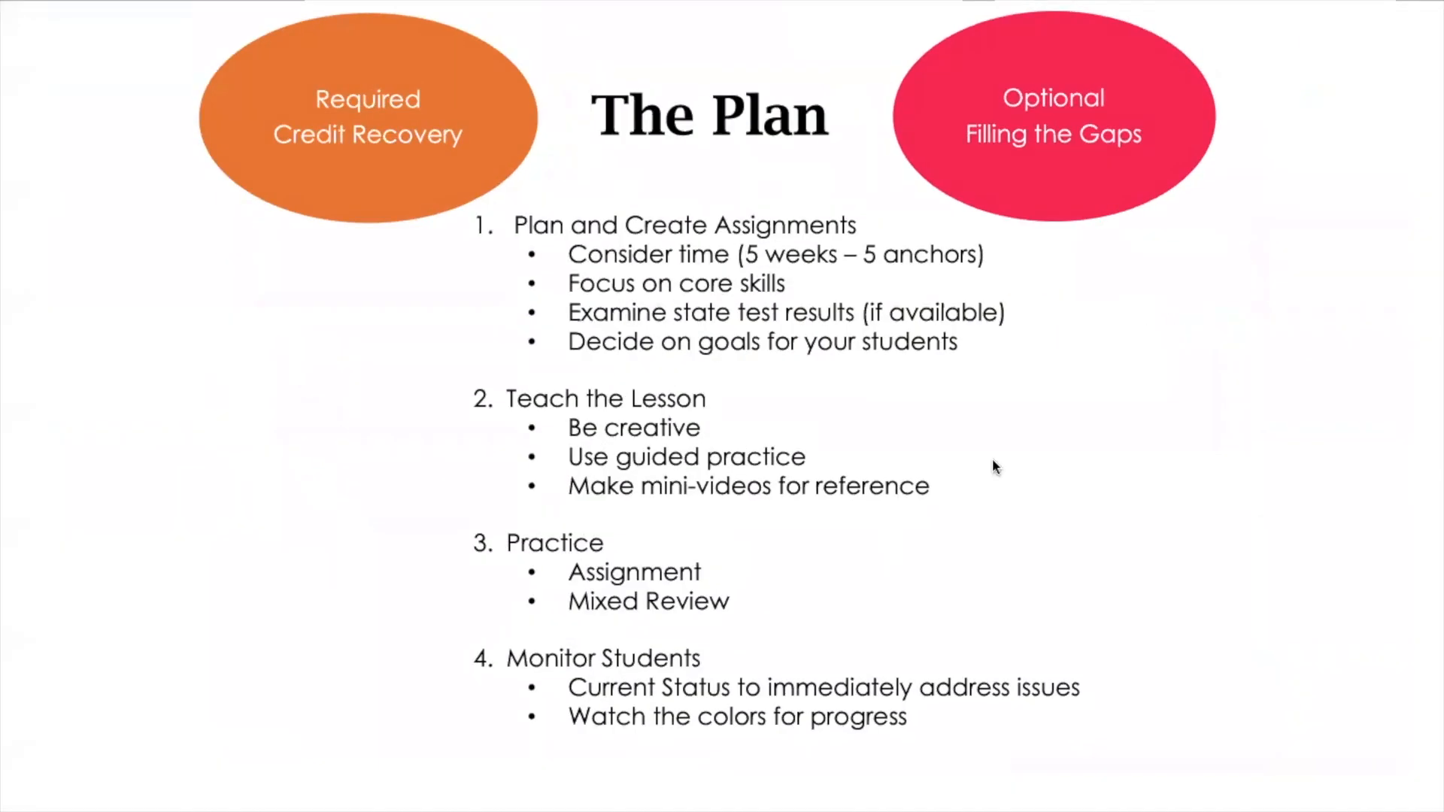